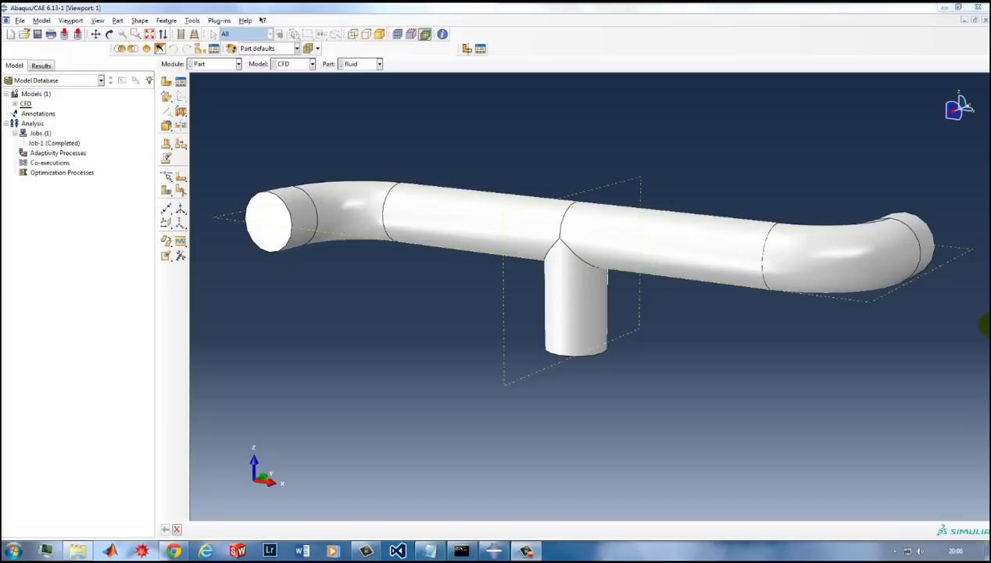
# Copy the CFD model to a new model named INT_CFD.
pyautogui.click(26, 105)
pyautogui.rightClick(26, 105)
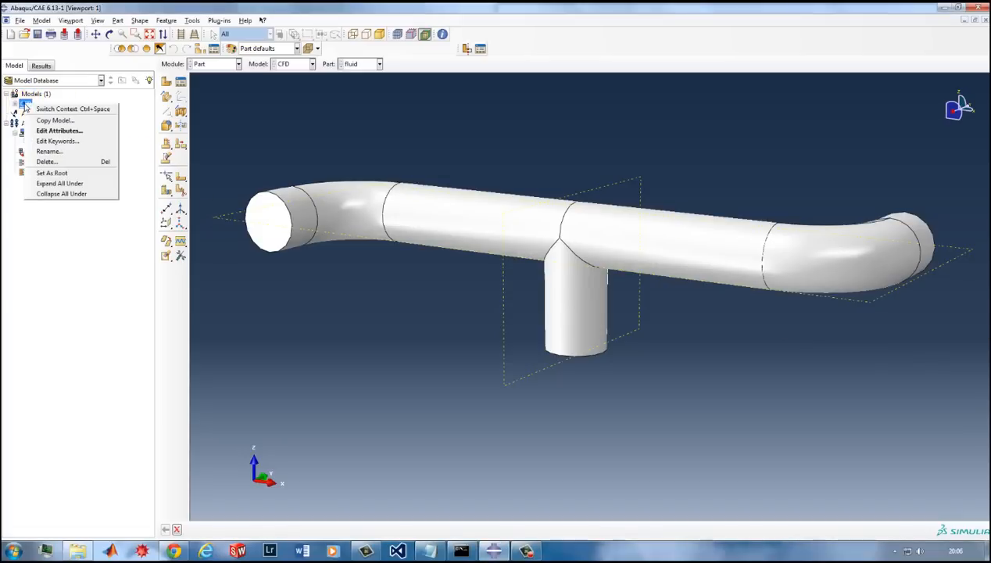
pyautogui.click(46, 121)
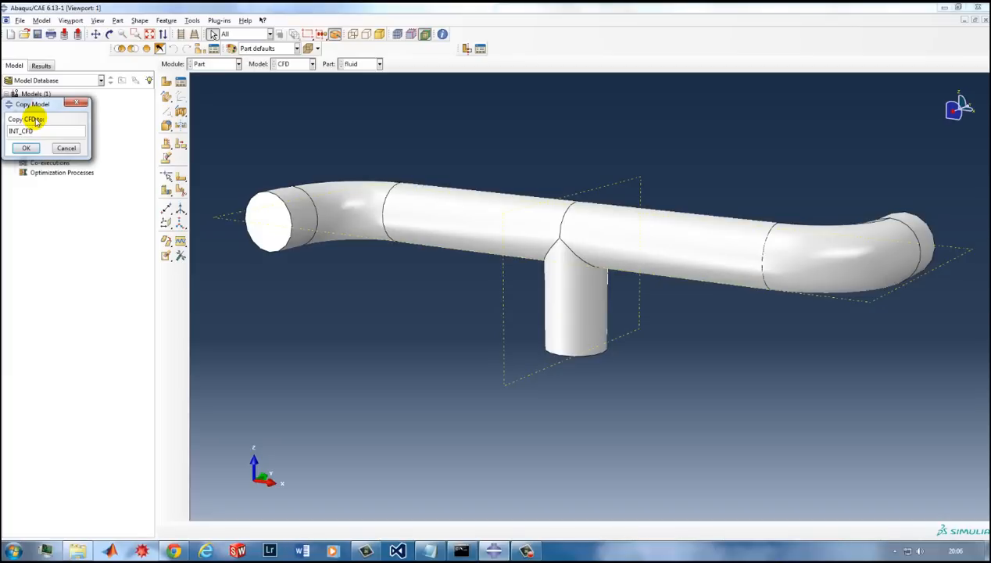
pyautogui.click(26, 147)
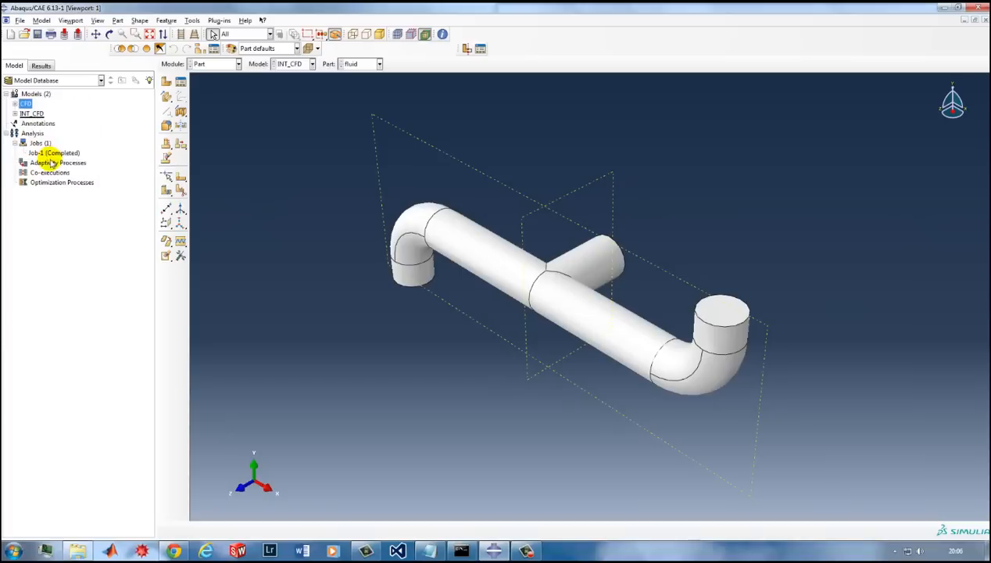
# Suppress the Wall boundary condition in the INT_CFD model.
pyautogui.click(14, 115)
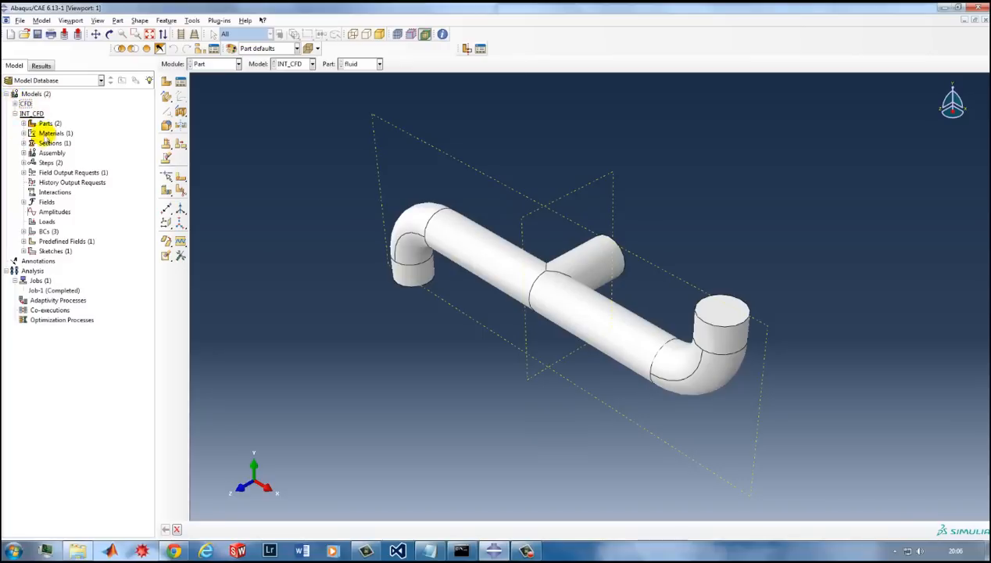
pyautogui.doubleClick(45, 232)
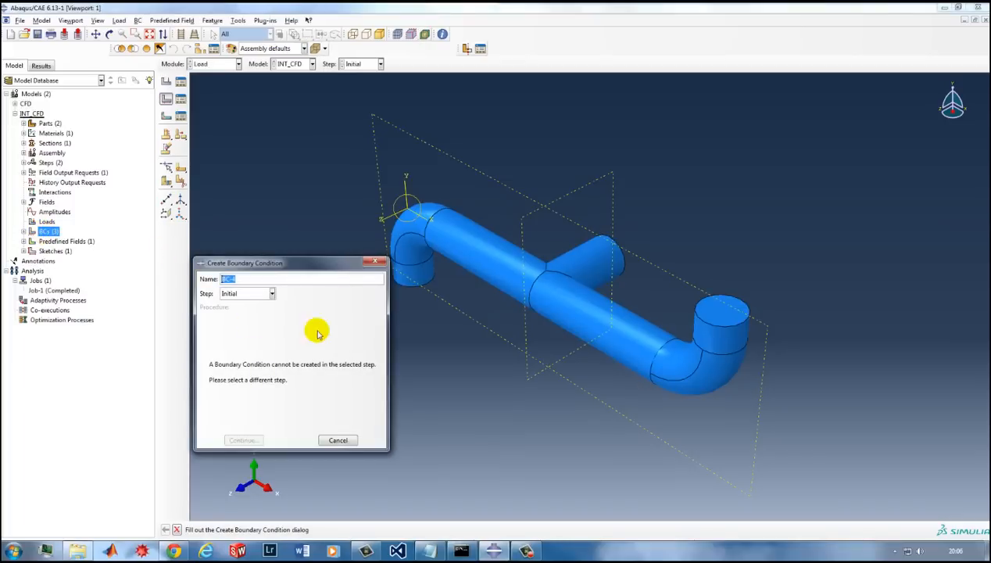
pyautogui.click(376, 262)
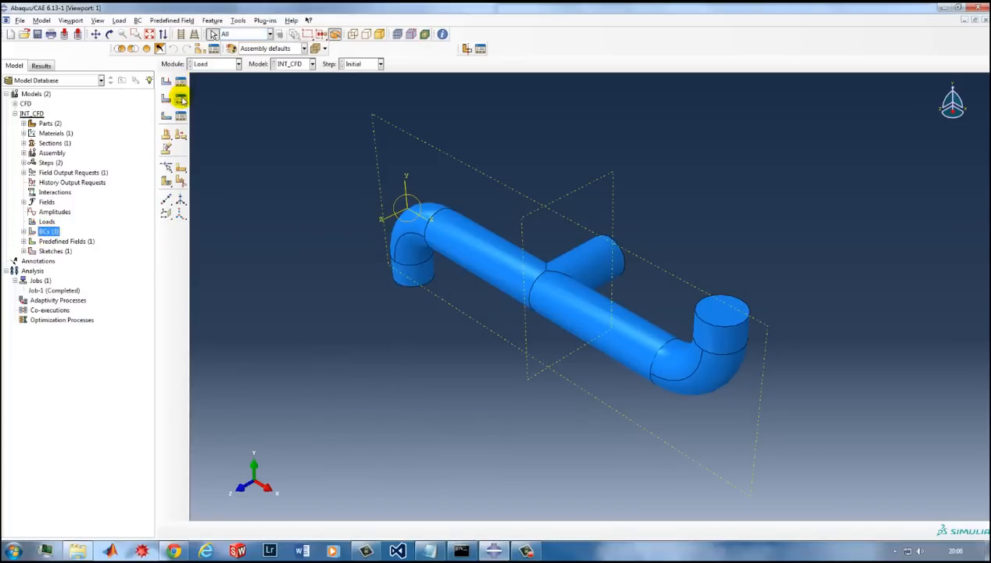
pyautogui.click(182, 99)
pyautogui.moveTo(166, 137); pyautogui.dragTo(189, 155)
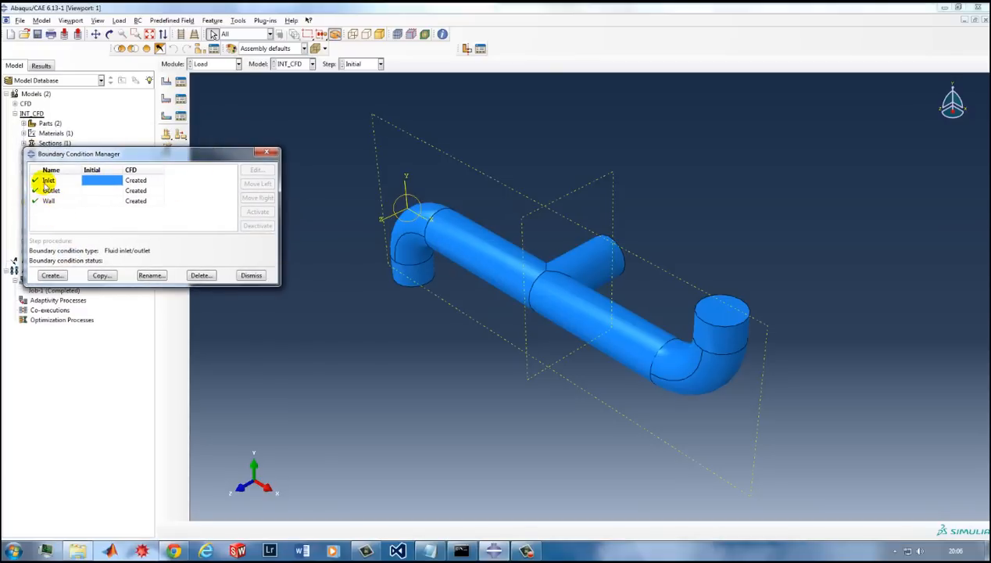
pyautogui.keyDown('ctrl'); pyautogui.keyDown('alt'); pyautogui.moveTo(533, 282); pyautogui.dragTo(580, 181); pyautogui.keyUp('alt'); pyautogui.keyUp('ctrl')
pyautogui.keyDown('ctrl'); pyautogui.keyDown('alt'); pyautogui.moveTo(563, 261); pyautogui.dragTo(532, 266); pyautogui.keyUp('alt'); pyautogui.keyUp('ctrl')
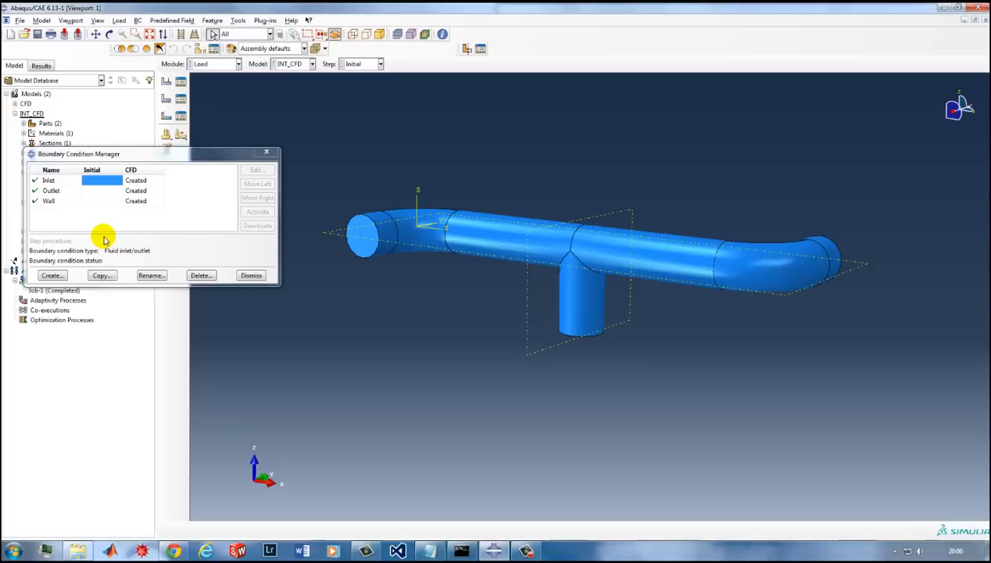
pyautogui.click(35, 202)
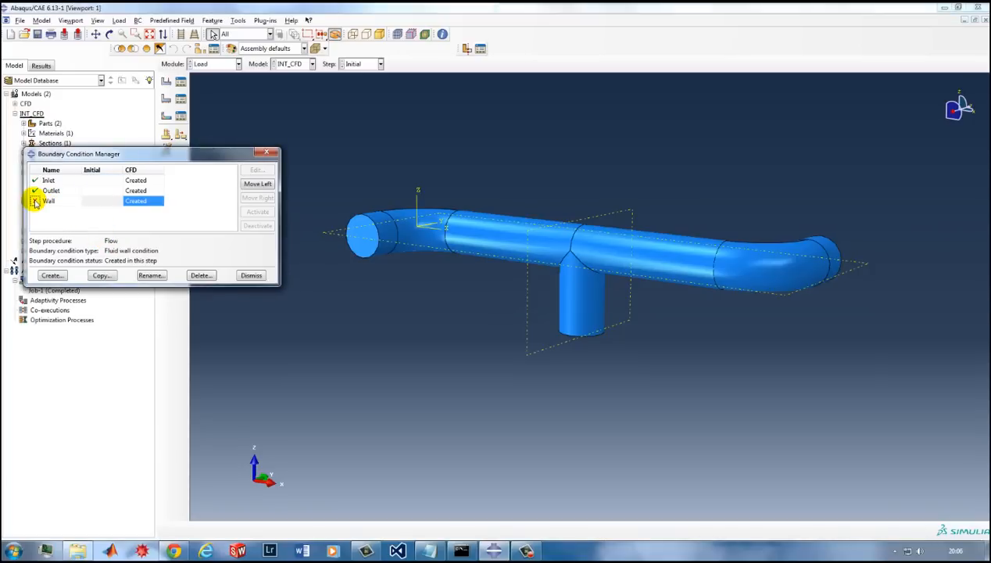
pyautogui.click(35, 202)
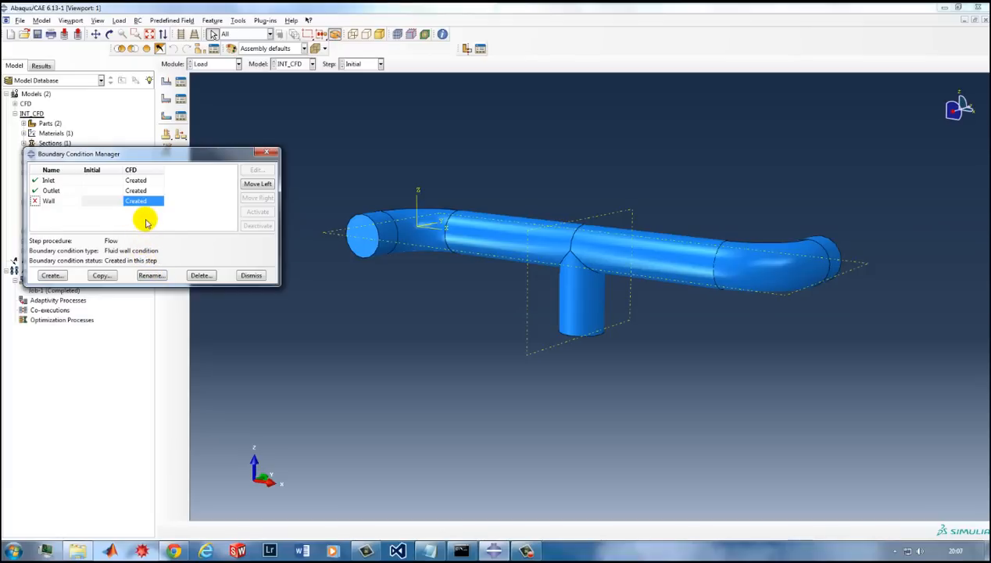
# Begin a mechanical Displacement/Rotation boundary condition named Pin in the CFD step.
pyautogui.click(55, 277)
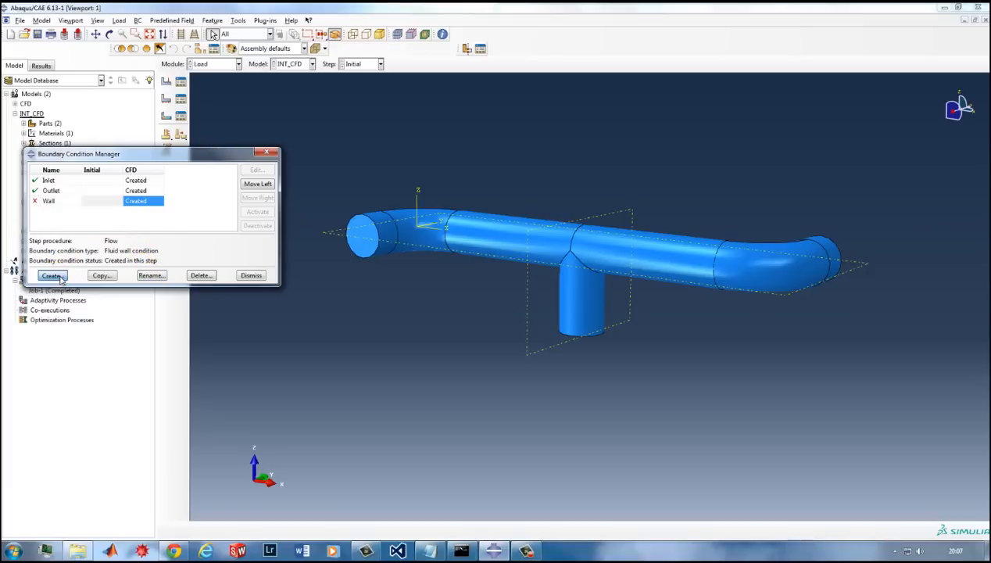
pyautogui.click(261, 293)
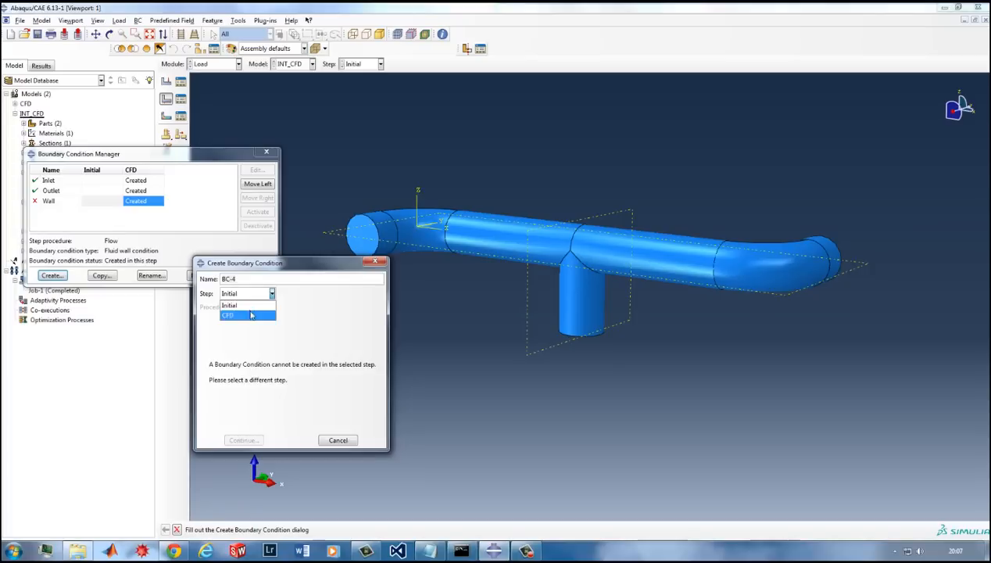
pyautogui.click(250, 315)
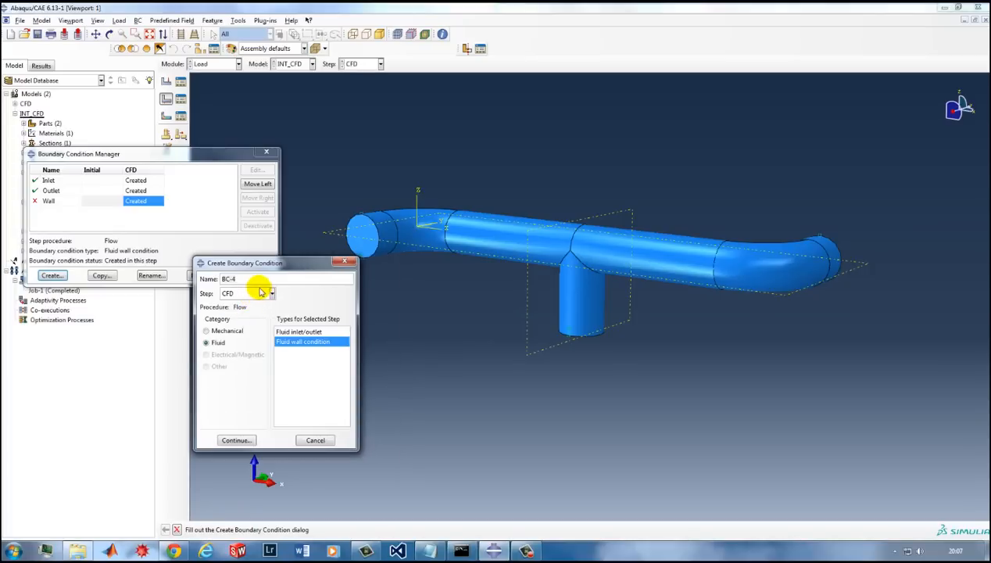
pyautogui.moveTo(237, 279); pyautogui.dragTo(219, 280)
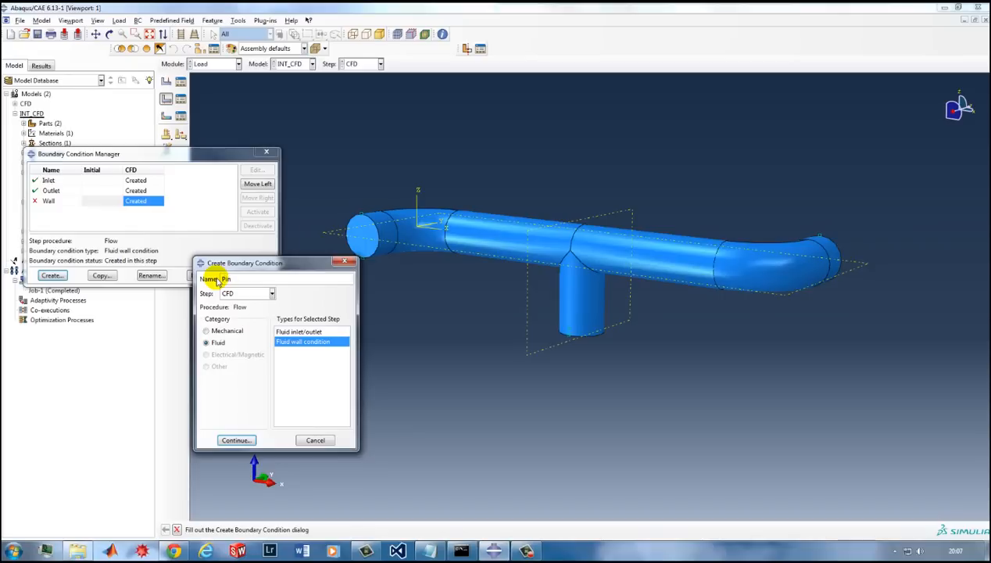
pyautogui.click(220, 330)
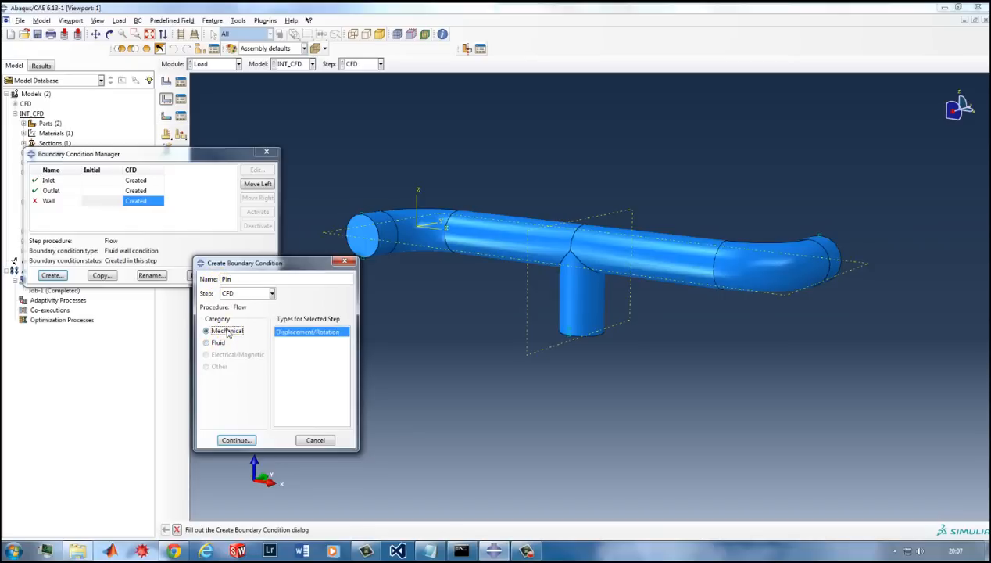
pyautogui.click(237, 440)
# Apply the Pin boundary condition to the three circular end faces of the fluid body.
pyautogui.click(188, 404)
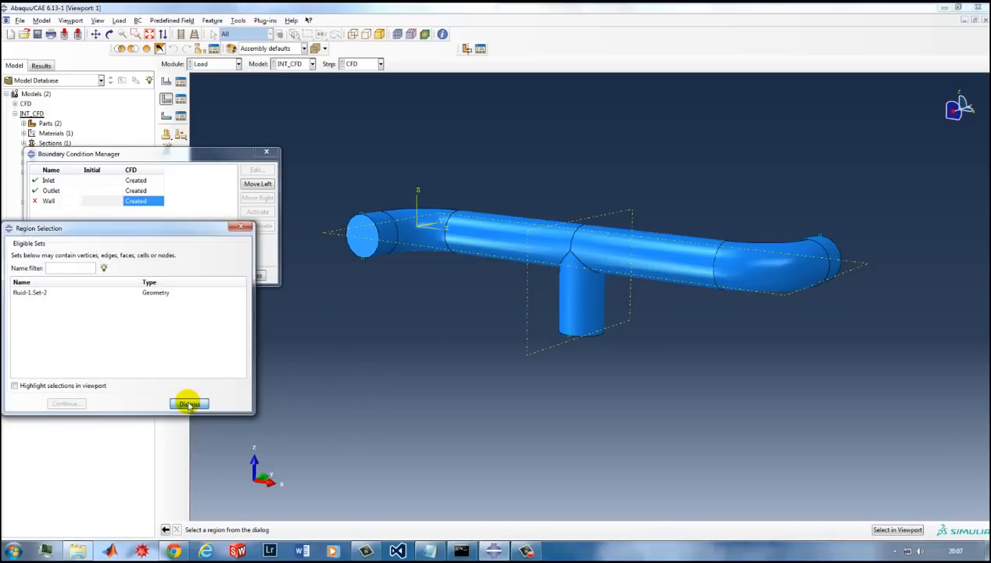
pyautogui.click(368, 250)
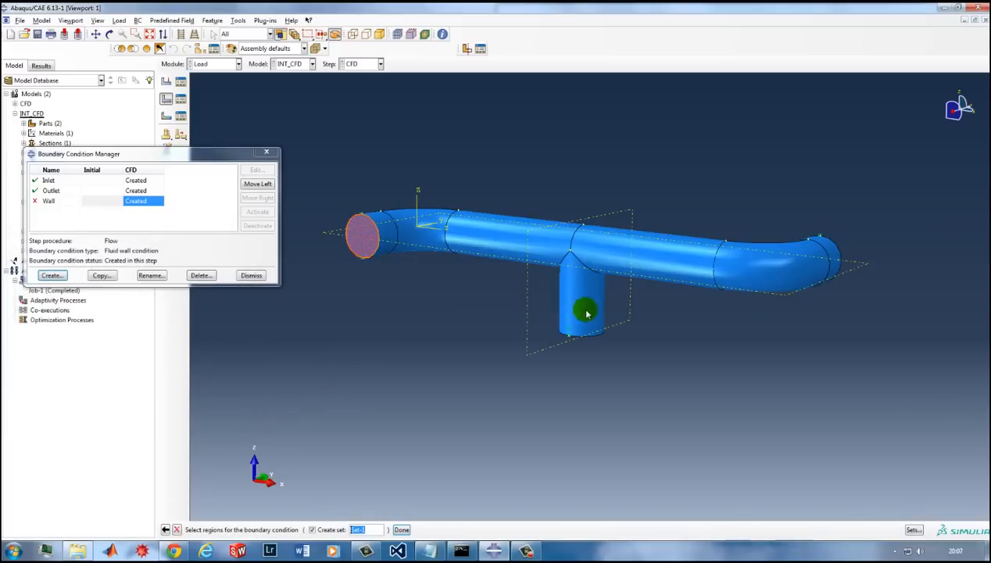
pyautogui.keyDown('ctrl'); pyautogui.keyDown('alt'); pyautogui.moveTo(612, 315); pyautogui.dragTo(526, 297); pyautogui.keyUp('alt'); pyautogui.keyUp('ctrl')
pyautogui.keyDown('shift'); pyautogui.click(489, 295); pyautogui.keyUp('shift')
pyautogui.keyDown('shift'); pyautogui.click(595, 335); pyautogui.keyUp('shift')
pyautogui.keyDown('ctrl'); pyautogui.keyDown('alt'); pyautogui.moveTo(582, 314); pyautogui.dragTo(703, 285); pyautogui.keyUp('alt'); pyautogui.keyUp('ctrl')
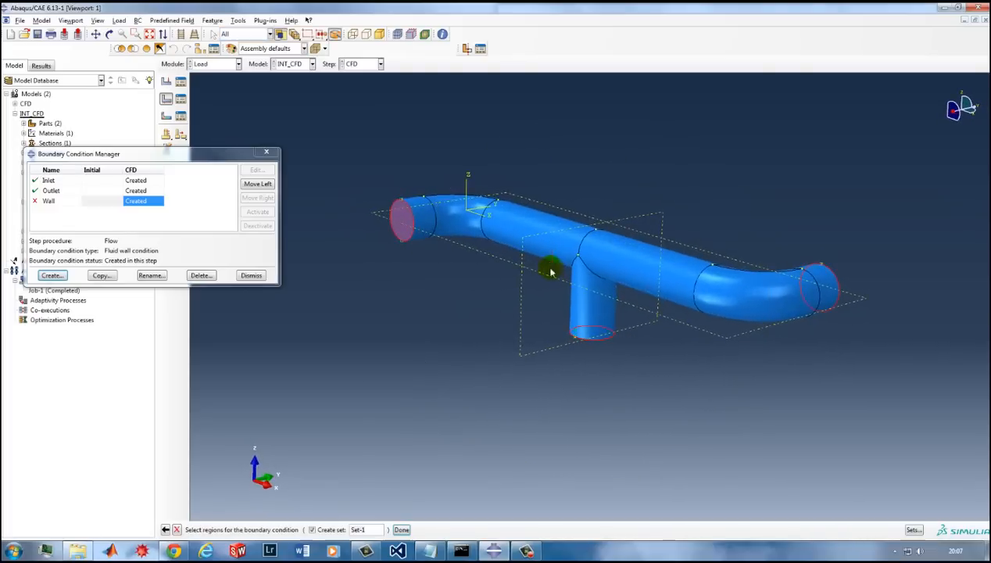
pyautogui.middleClick(441, 358)
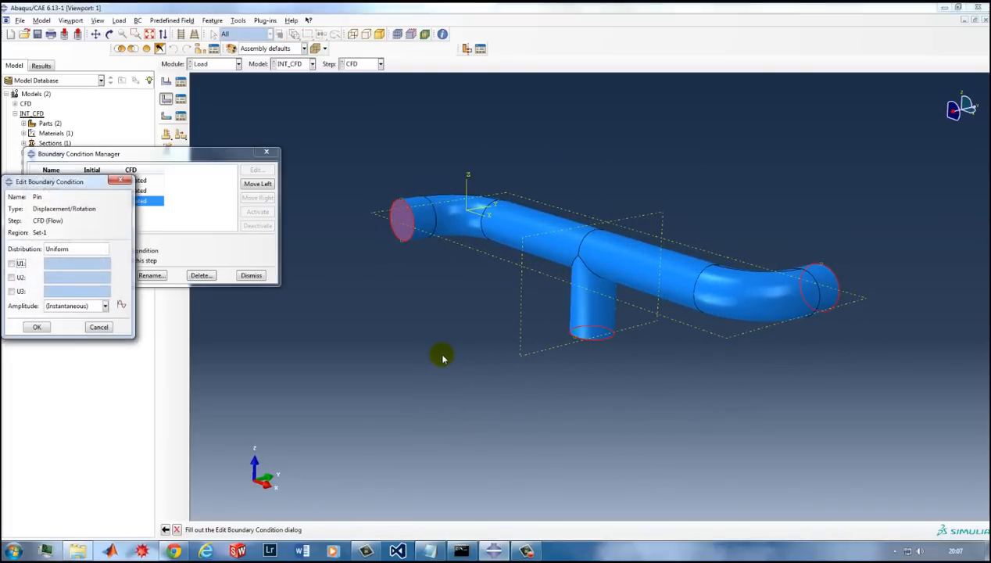
# Constrain U1, U2 and U3 to 0 for the Pin boundary condition.
pyautogui.click(12, 291)
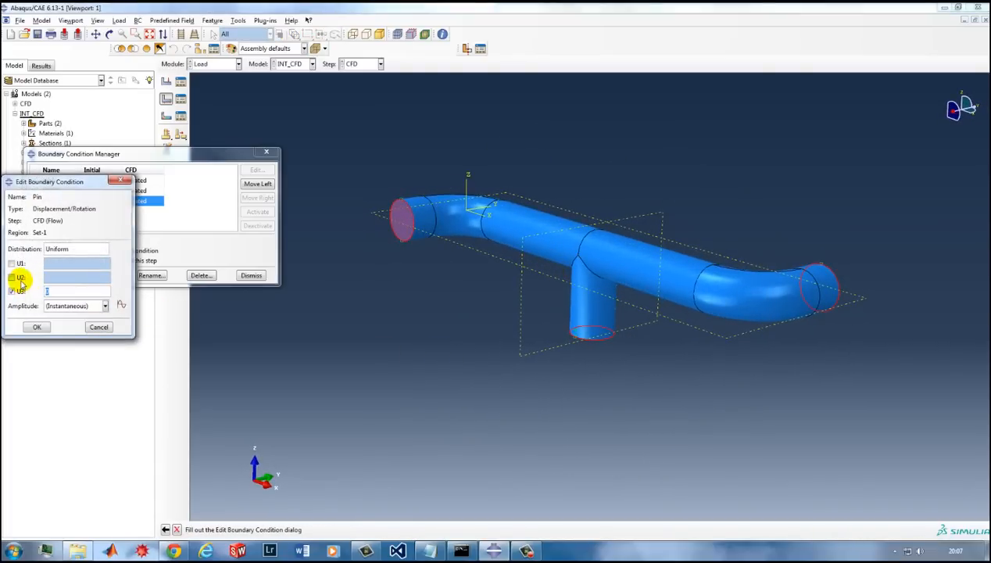
pyautogui.click(12, 277)
pyautogui.click(13, 265)
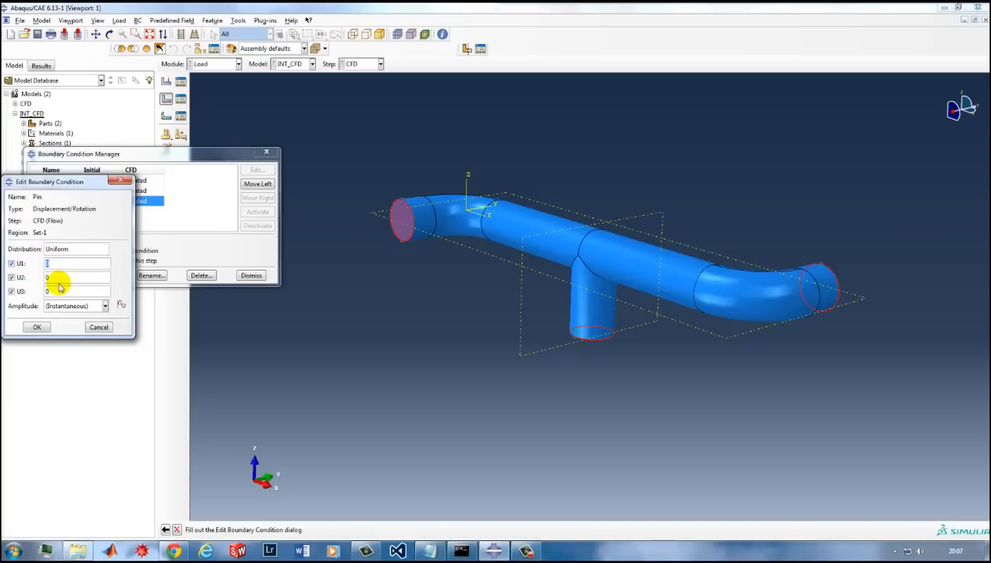
pyautogui.click(37, 329)
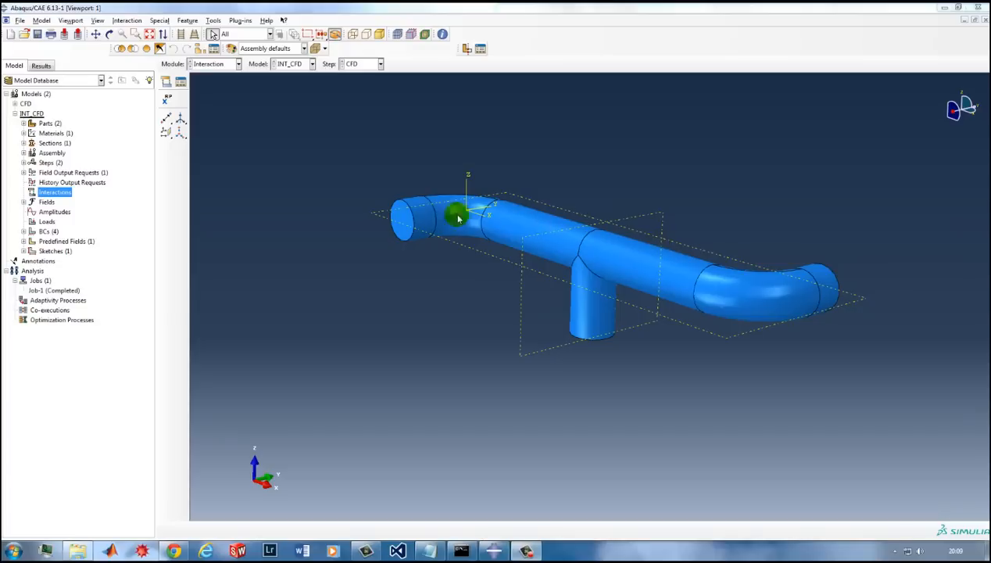
# Create a Fluid-Structure Co-simulation boundary named interaction in the CFD step, covering all outer wall faces of the fluid body except the circular ends.
pyautogui.doubleClick(55, 192)
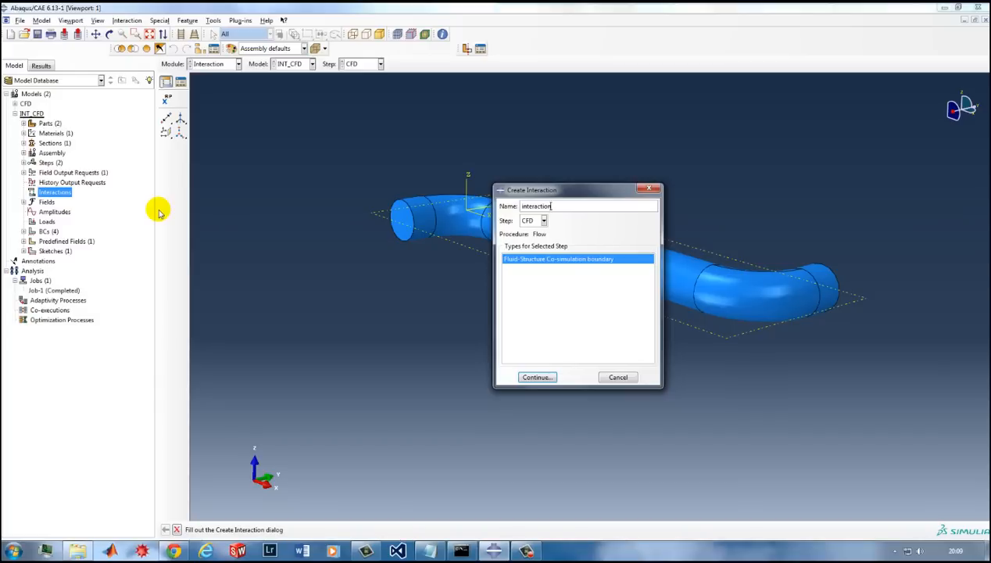
pyautogui.press('Return')
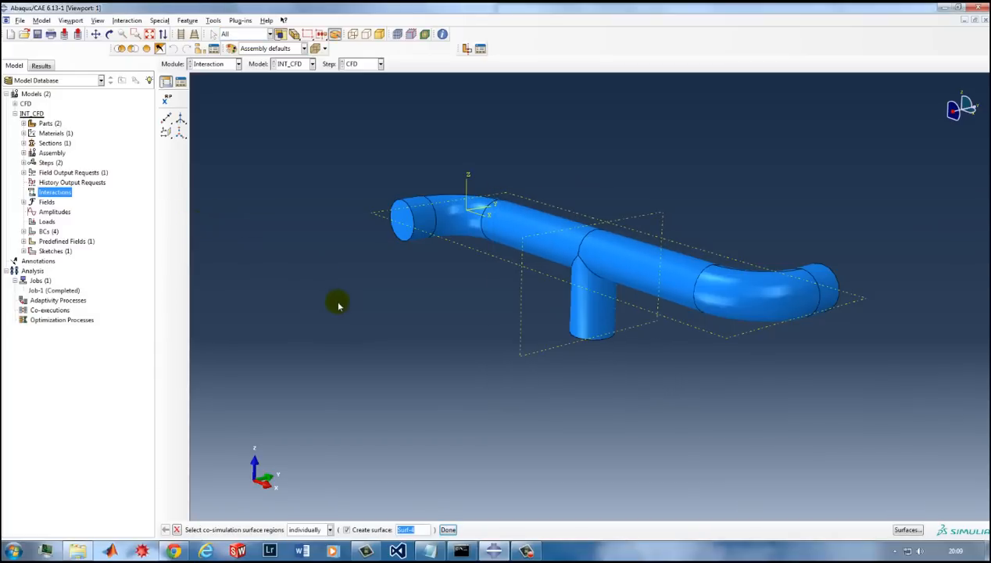
pyautogui.keyDown('ctrl'); pyautogui.keyDown('alt'); pyautogui.moveTo(484, 312); pyautogui.dragTo(565, 324); pyautogui.keyUp('alt'); pyautogui.keyUp('ctrl')
pyautogui.keyDown('ctrl'); pyautogui.keyDown('alt'); pyautogui.moveTo(416, 237); pyautogui.dragTo(514, 275); pyautogui.keyUp('alt'); pyautogui.keyUp('ctrl')
pyautogui.keyDown('ctrl'); pyautogui.keyDown('alt'); pyautogui.moveTo(619, 296); pyautogui.dragTo(604, 319); pyautogui.keyUp('alt'); pyautogui.keyUp('ctrl')
pyautogui.click(387, 273)
pyautogui.click(422, 248)
pyautogui.keyDown('shift'); pyautogui.click(500, 258); pyautogui.keyUp('shift')
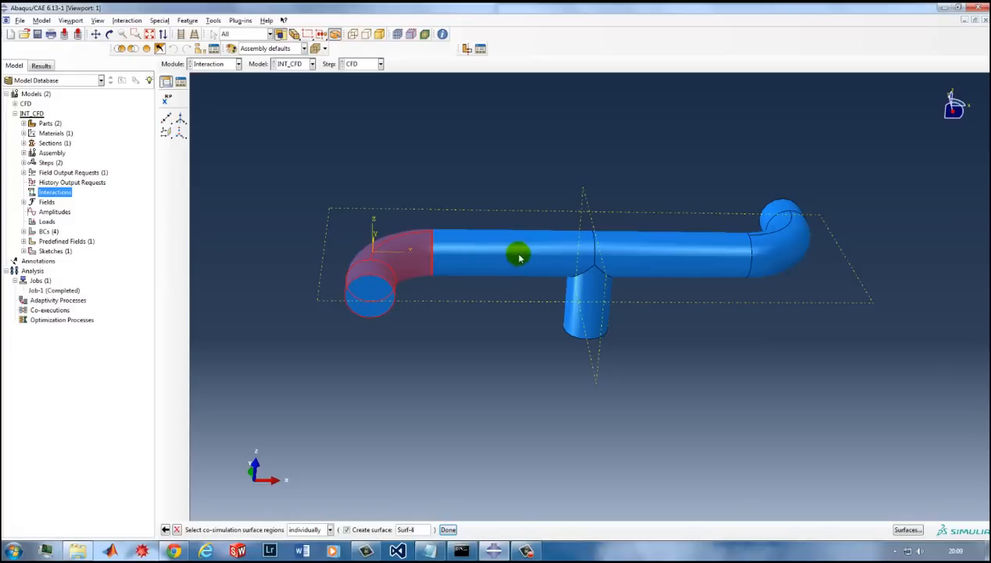
pyautogui.keyDown('shift'); pyautogui.click(596, 285); pyautogui.keyUp('shift')
pyautogui.keyDown('shift'); pyautogui.click(638, 271); pyautogui.keyUp('shift')
pyautogui.keyDown('shift'); pyautogui.click(773, 248); pyautogui.keyUp('shift')
pyautogui.keyDown('shift'); pyautogui.click(780, 207); pyautogui.keyUp('shift')
pyautogui.keyDown('ctrl'); pyautogui.keyDown('alt'); pyautogui.moveTo(679, 268); pyautogui.dragTo(557, 275); pyautogui.keyUp('alt'); pyautogui.keyUp('ctrl')
pyautogui.middleClick(725, 444)
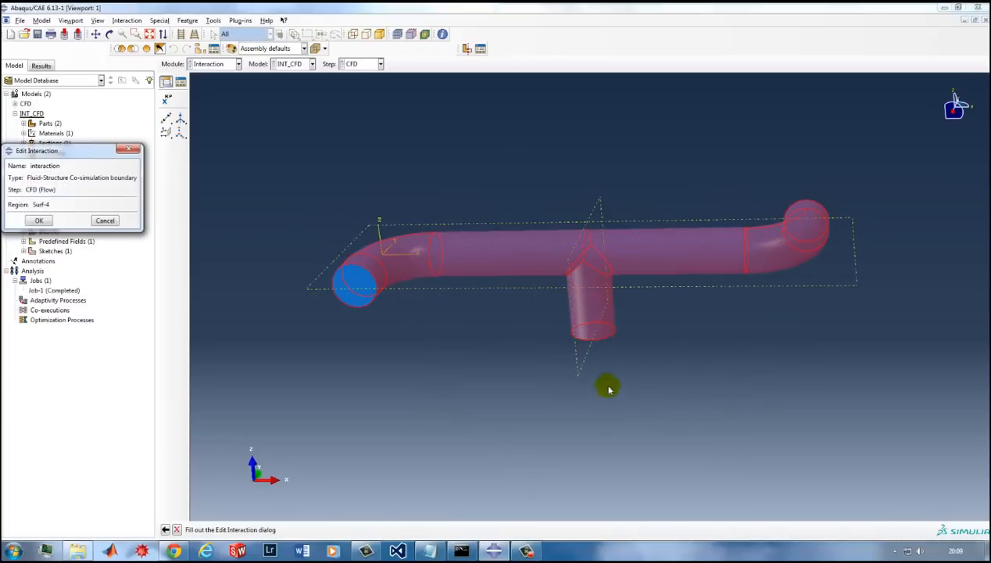
pyautogui.click(44, 221)
pyautogui.keyDown('ctrl'); pyautogui.keyDown('alt'); pyautogui.moveTo(789, 217); pyautogui.dragTo(790, 243); pyautogui.keyUp('alt'); pyautogui.keyUp('ctrl')
pyautogui.keyDown('ctrl'); pyautogui.keyDown('alt'); pyautogui.moveTo(573, 285); pyautogui.dragTo(564, 262); pyautogui.keyUp('alt'); pyautogui.keyUp('ctrl')
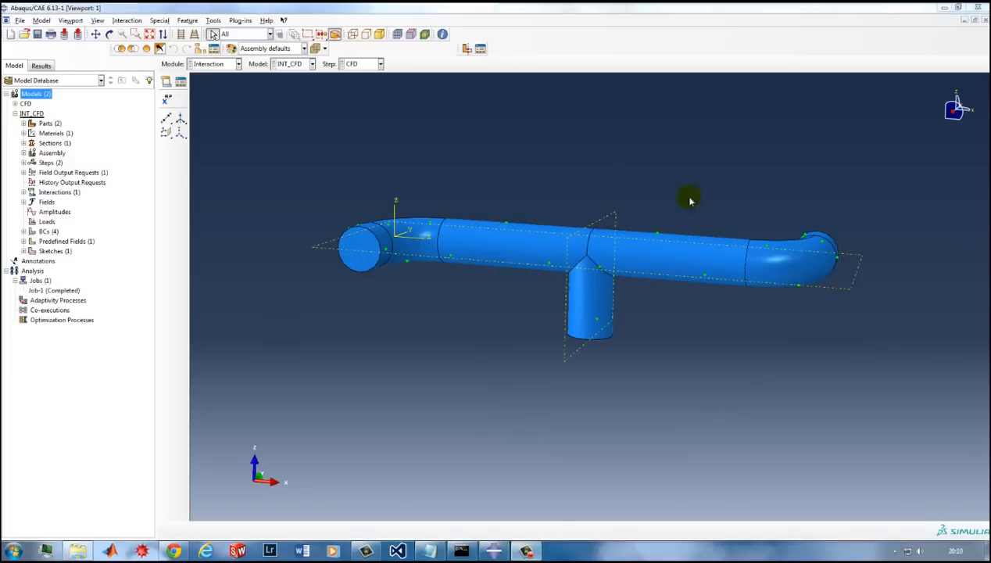
# Create a new Standard & Explicit model named INT_PIPE.
pyautogui.rightClick(31, 96)
pyautogui.doubleClick(27, 96)
pyautogui.rightClick(28, 96)
pyautogui.click(51, 101)
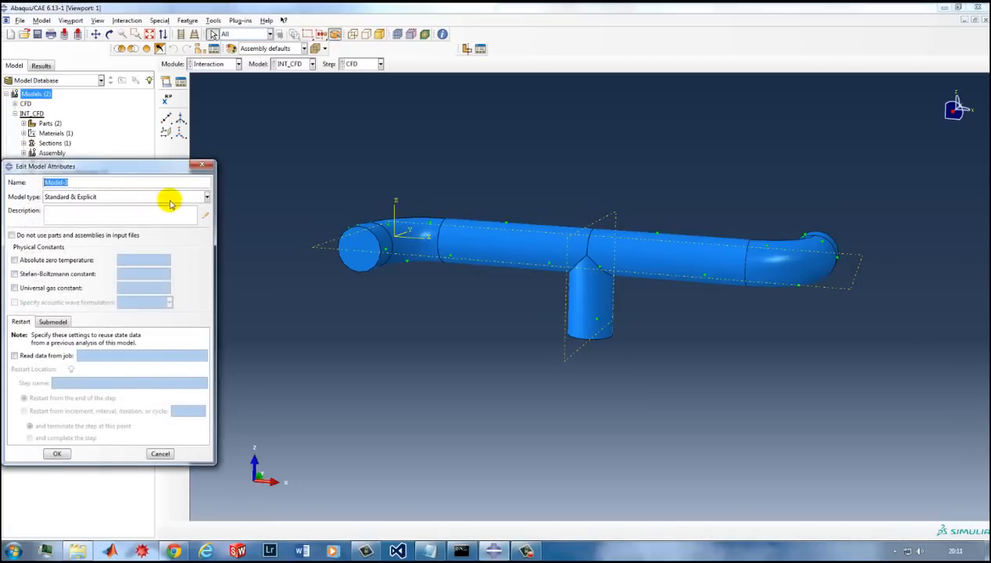
pyautogui.click(125, 182)
pyautogui.moveTo(62, 165); pyautogui.dragTo(386, 164)
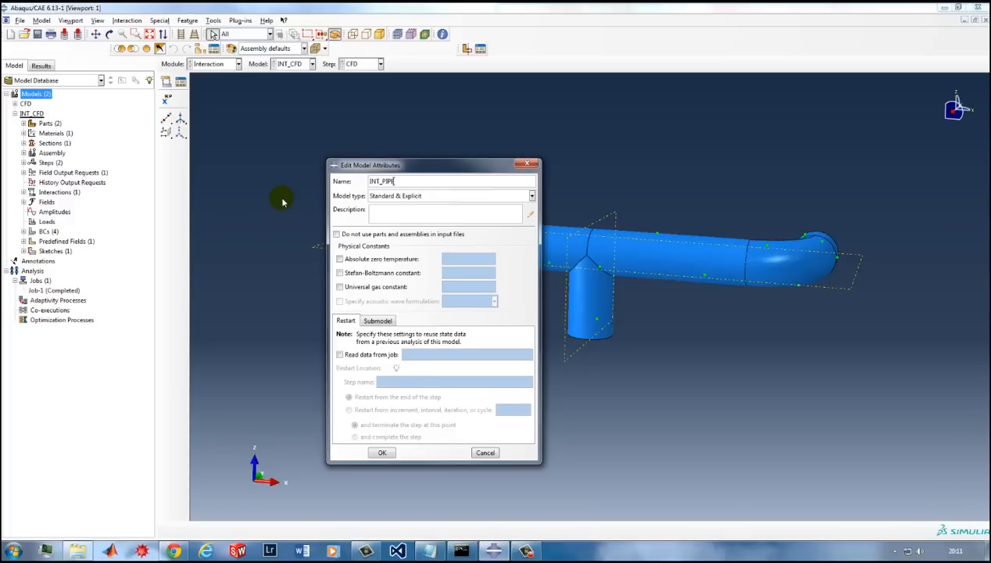
pyautogui.click(376, 320)
pyautogui.click(346, 321)
pyautogui.click(383, 453)
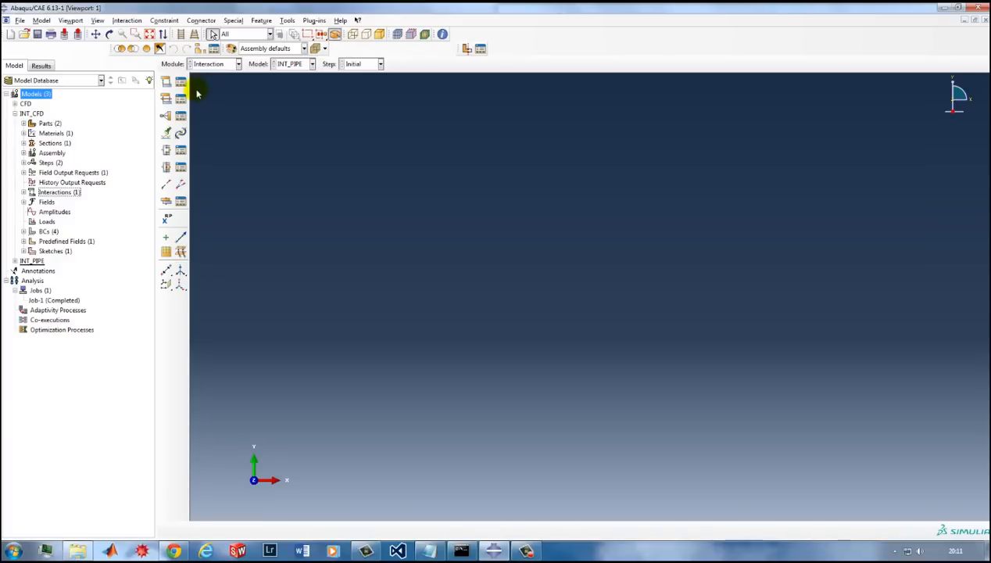
# Copy only the pipe part from the CFD model into the INT_PIPE model.
pyautogui.click(43, 21)
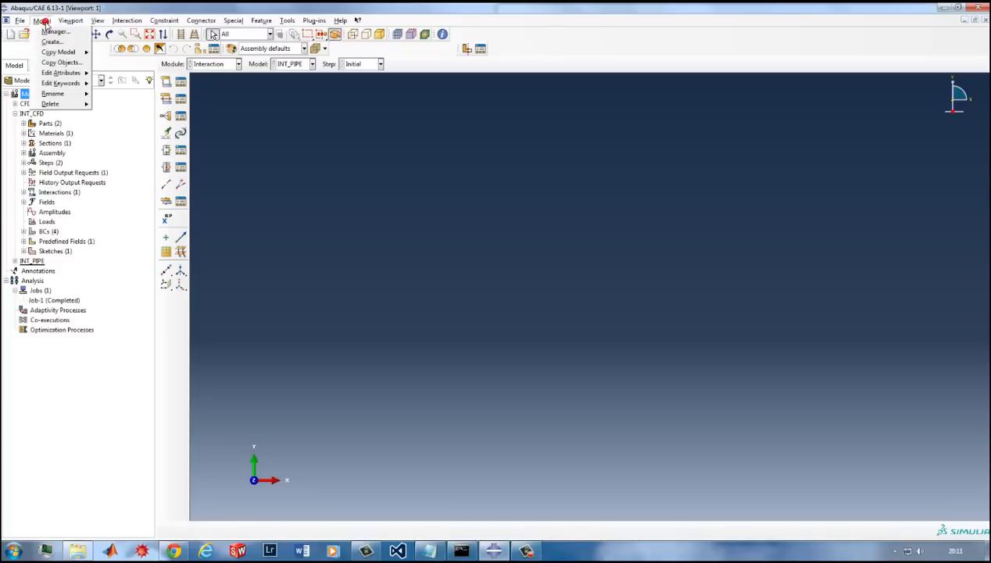
pyautogui.click(53, 62)
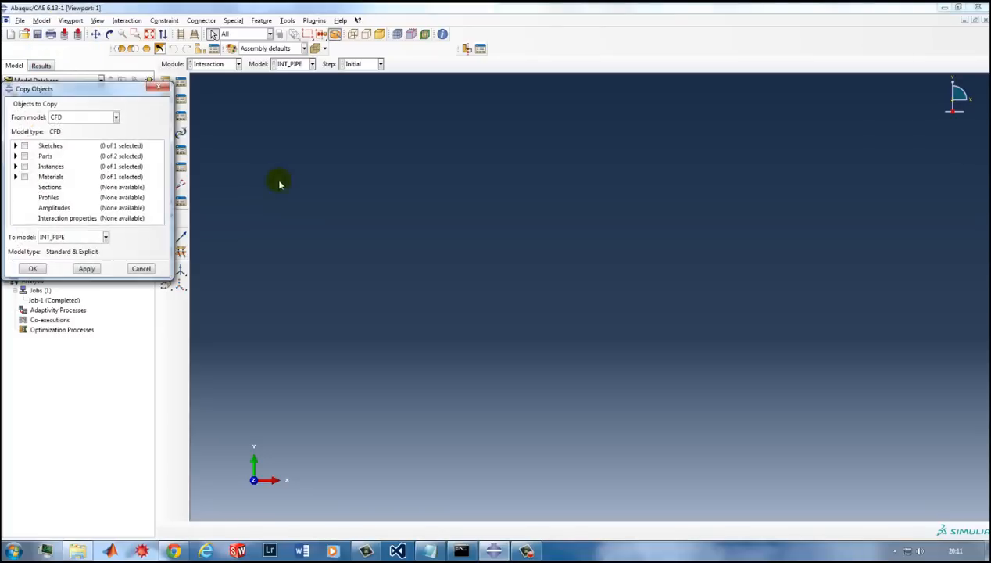
pyautogui.moveTo(64, 88); pyautogui.dragTo(474, 151)
pyautogui.click(528, 174)
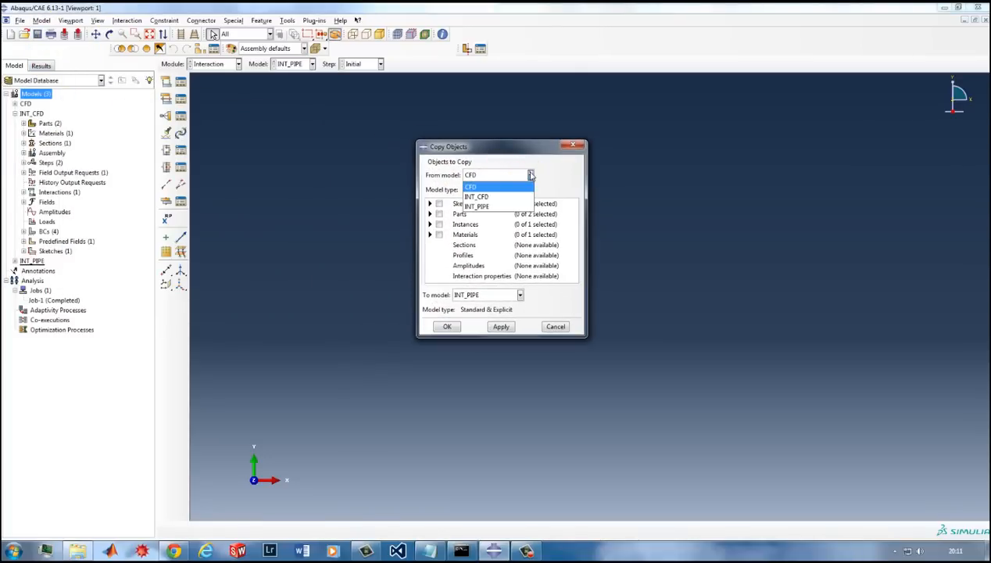
pyautogui.click(470, 187)
pyautogui.click(513, 298)
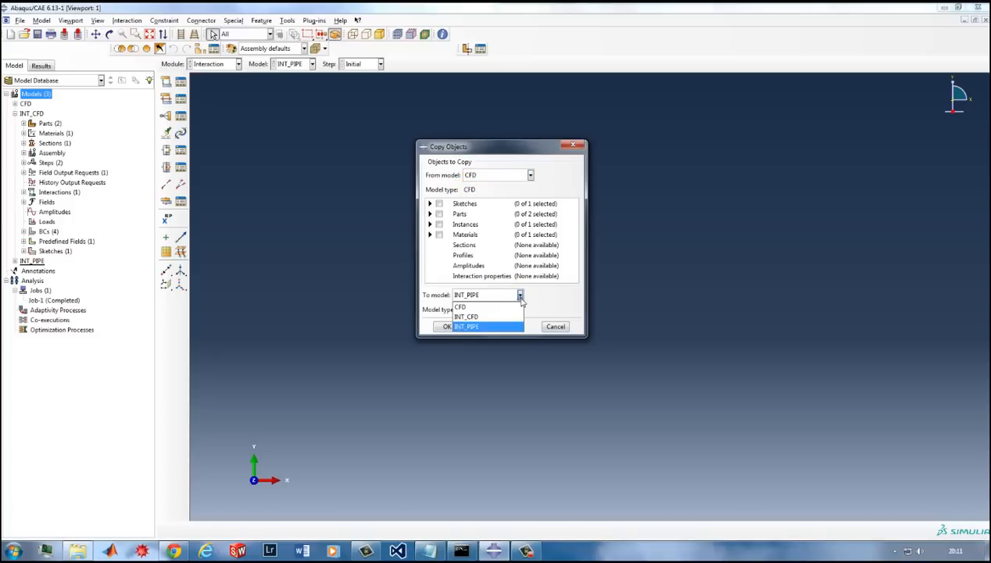
pyautogui.click(490, 327)
pyautogui.click(429, 213)
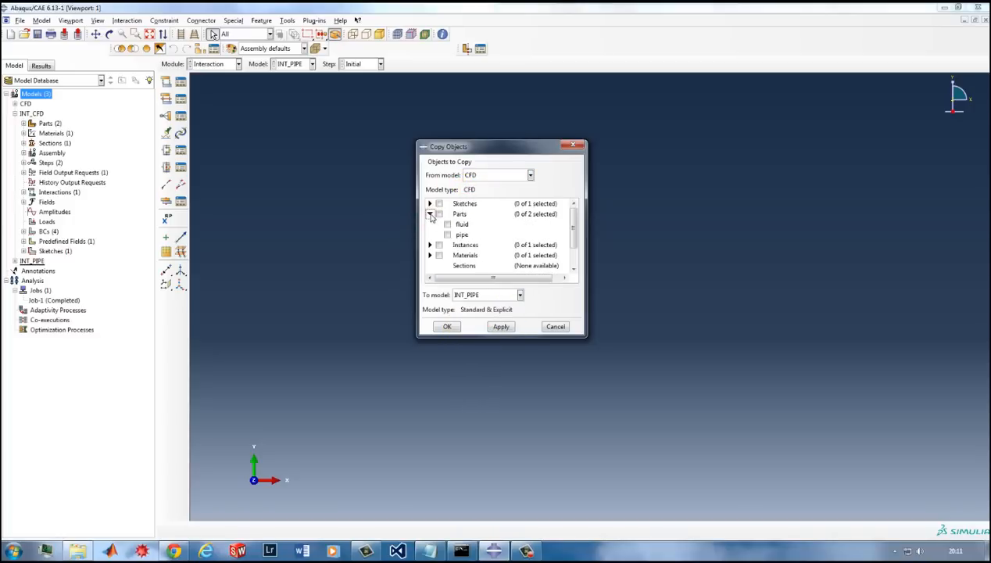
pyautogui.click(447, 234)
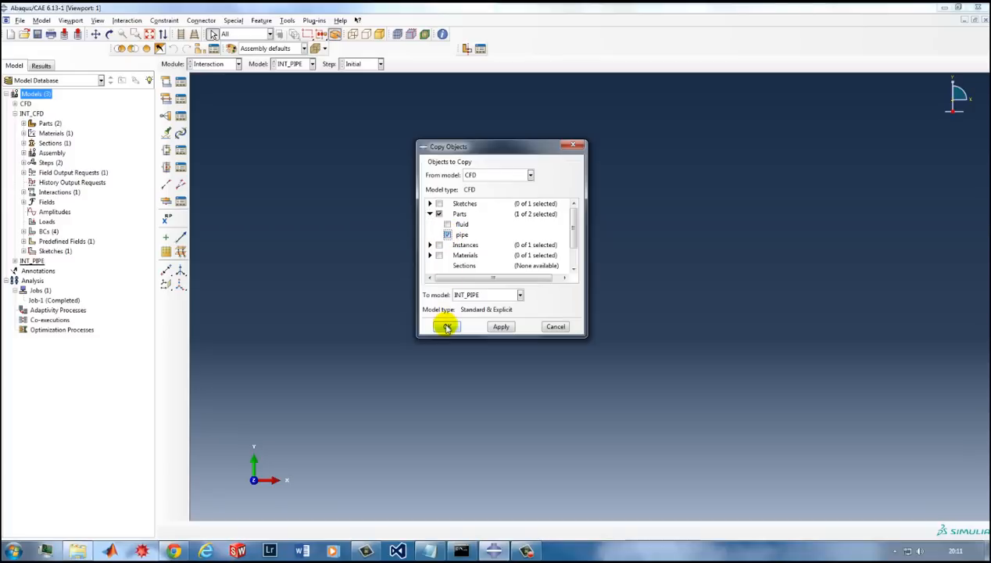
pyautogui.click(501, 327)
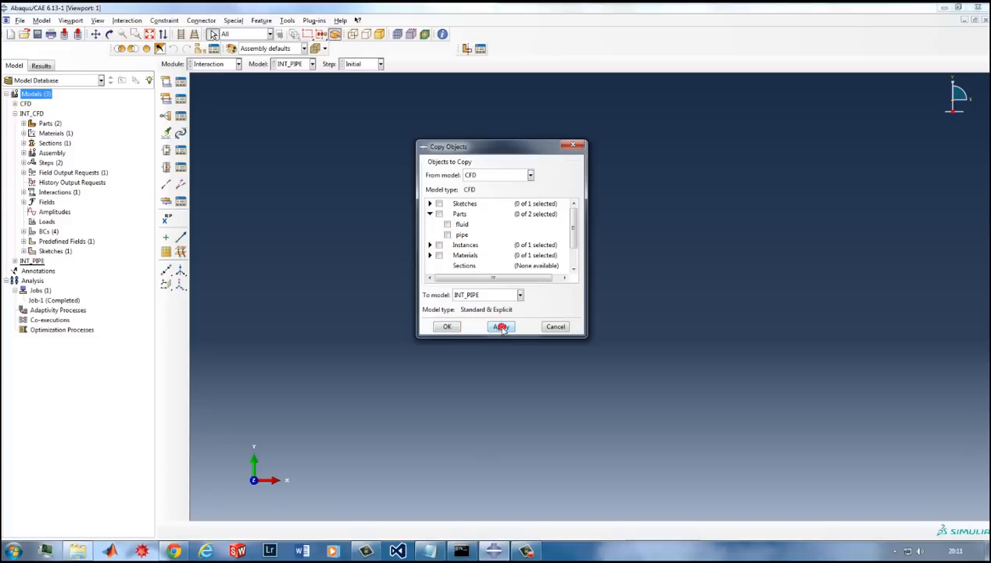
pyautogui.click(556, 327)
# Display the pipe part of the INT_PIPE model and examine its geometry from several angles.
pyautogui.click(15, 114)
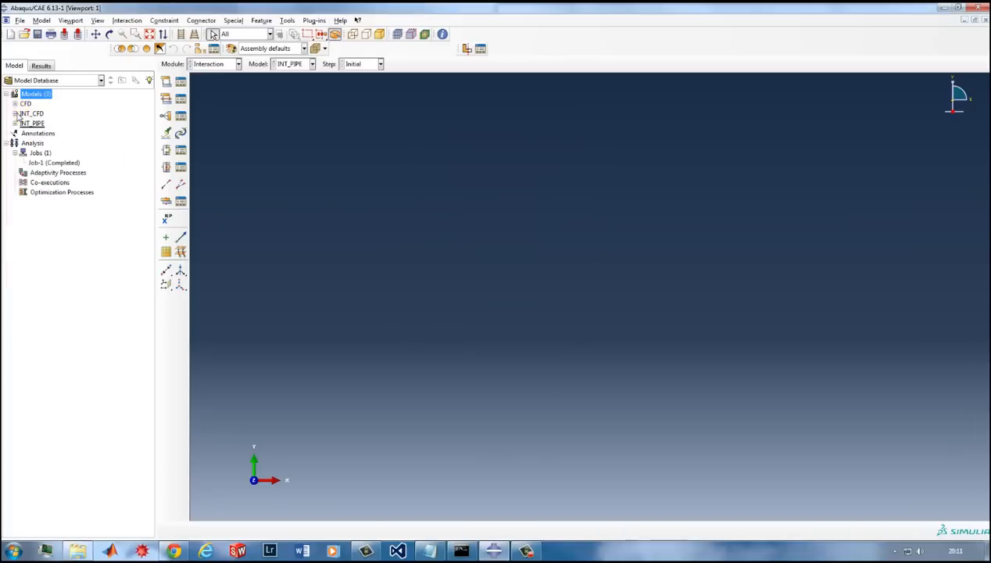
pyautogui.click(15, 123)
pyautogui.click(43, 135)
pyautogui.keyDown('ctrl'); pyautogui.keyDown('alt'); pyautogui.moveTo(545, 266); pyautogui.dragTo(637, 121); pyautogui.keyUp('alt'); pyautogui.keyUp('ctrl')
pyautogui.keyDown('ctrl'); pyautogui.keyDown('alt'); pyautogui.moveTo(549, 222); pyautogui.dragTo(590, 165); pyautogui.keyUp('alt'); pyautogui.keyUp('ctrl')
pyautogui.keyDown('ctrl'); pyautogui.keyDown('alt'); pyautogui.moveTo(546, 244); pyautogui.dragTo(551, 261); pyautogui.keyUp('alt'); pyautogui.keyUp('ctrl')
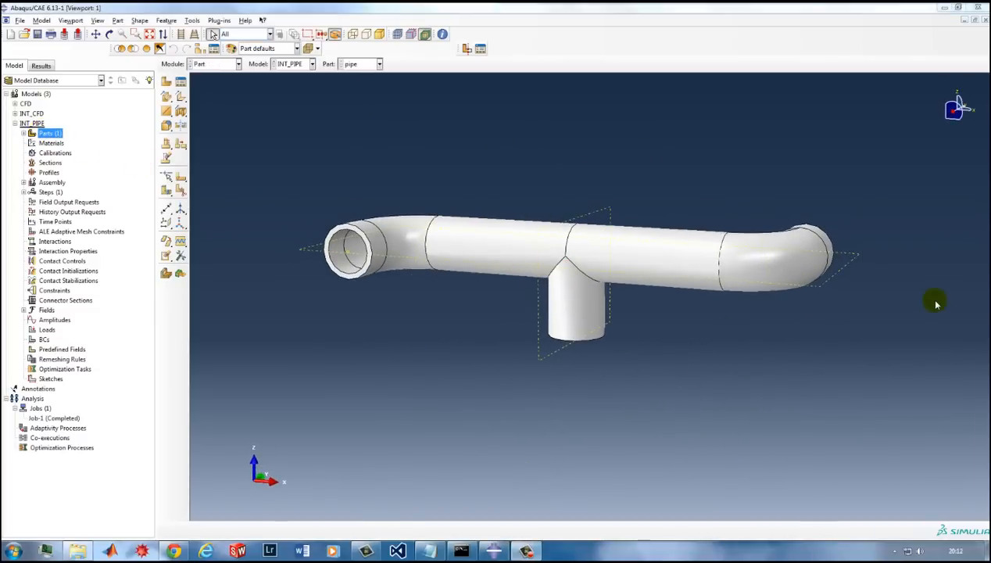
# Create a material named metal in INT_PIPE with a uniform mass density of 2000.
pyautogui.doubleClick(50, 143)
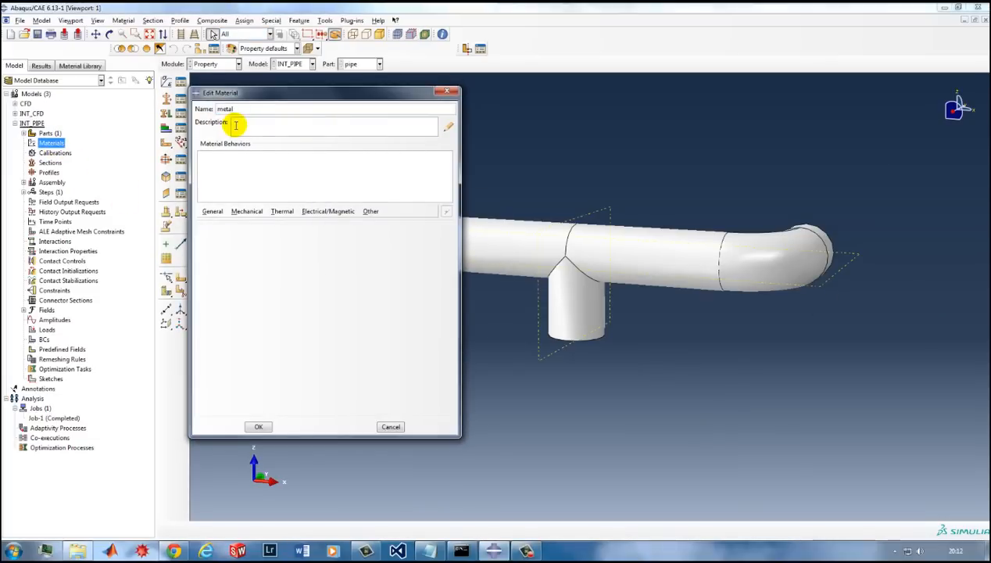
pyautogui.click(212, 211)
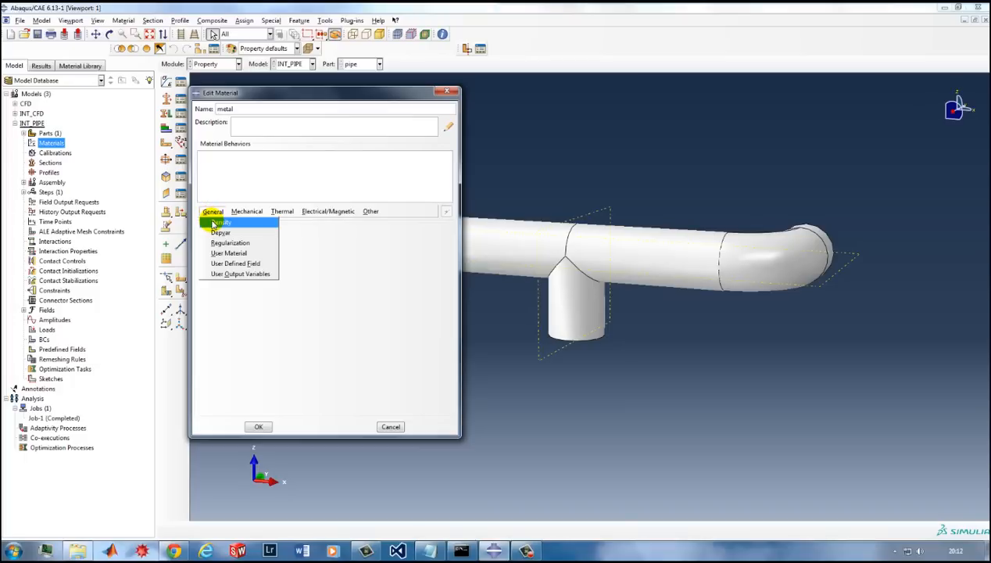
pyautogui.click(212, 224)
pyautogui.click(239, 316)
pyautogui.write('2000')
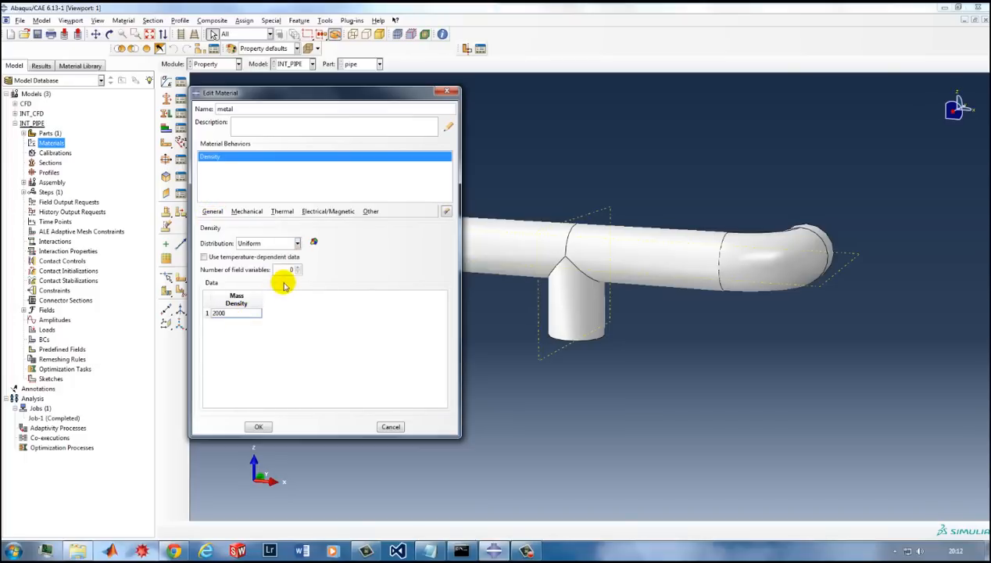
# Add isotropic elasticity to the metal material with Young's modulus 80e9 and Poisson's ratio 0.33.
pyautogui.click(247, 211)
pyautogui.moveTo(316, 221)
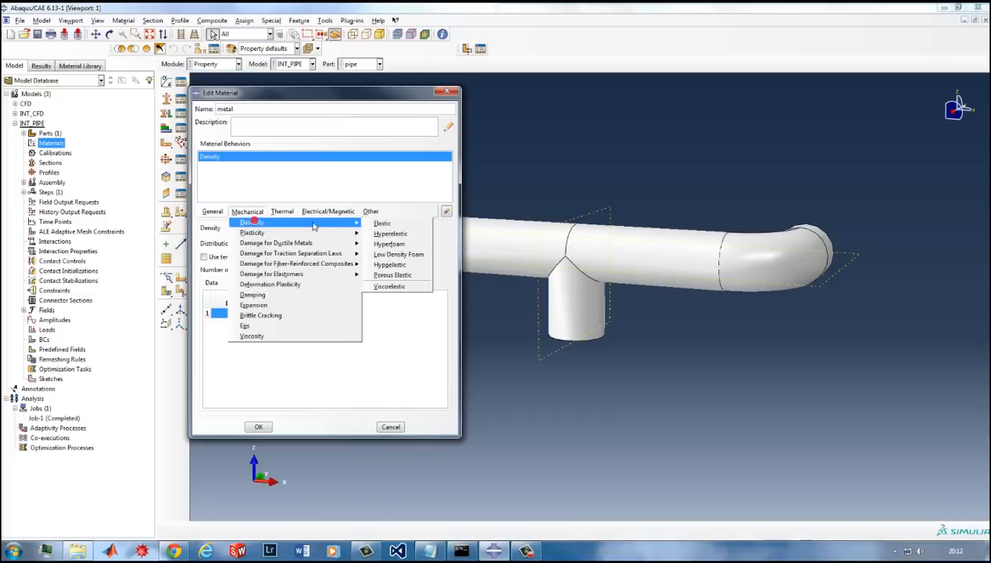
pyautogui.click(377, 223)
pyautogui.click(243, 352)
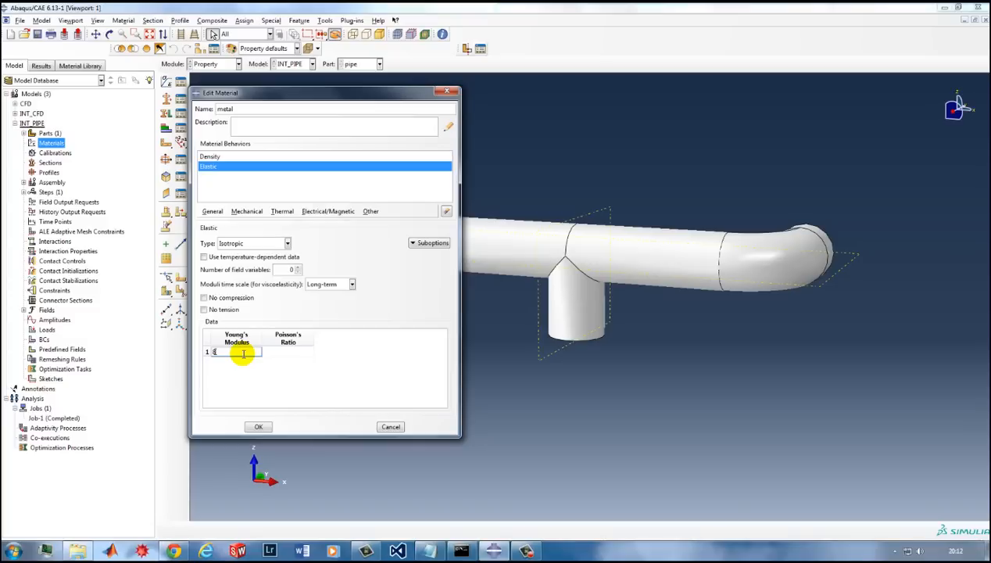
pyautogui.write('80e9')
pyautogui.click(283, 352)
pyautogui.write('0.33')
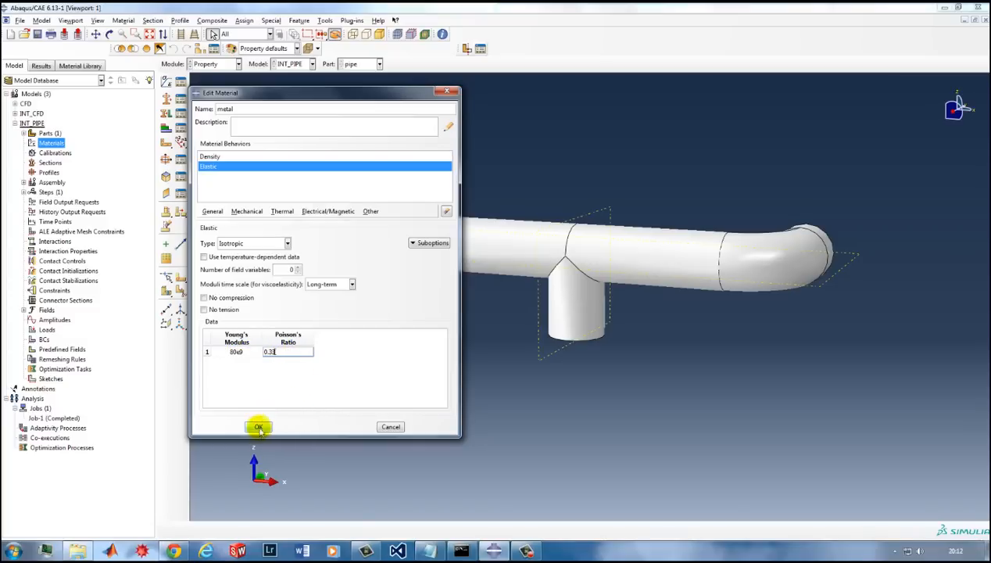
pyautogui.click(260, 427)
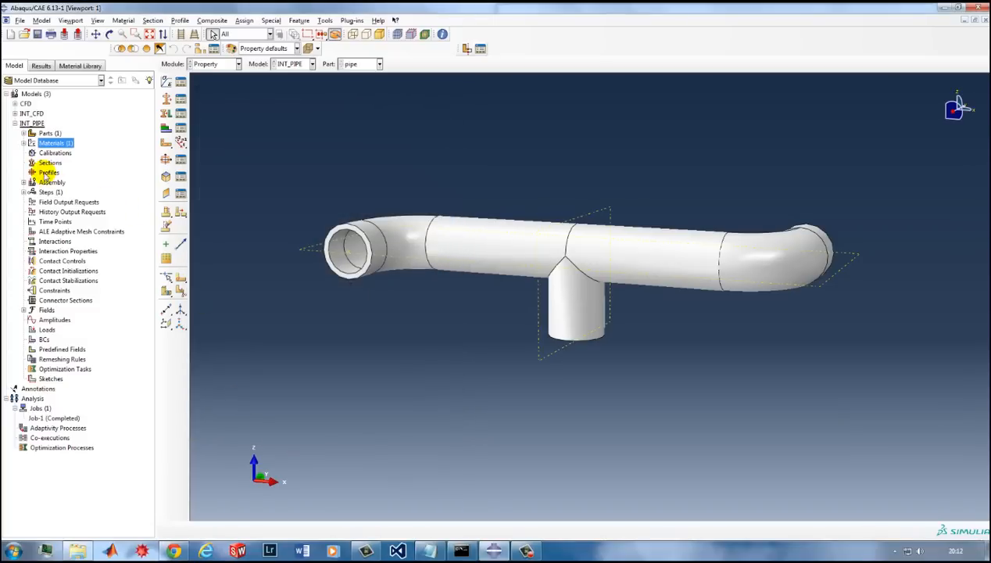
# Create a solid, homogeneous section named pipe that uses the metal material.
pyautogui.doubleClick(50, 162)
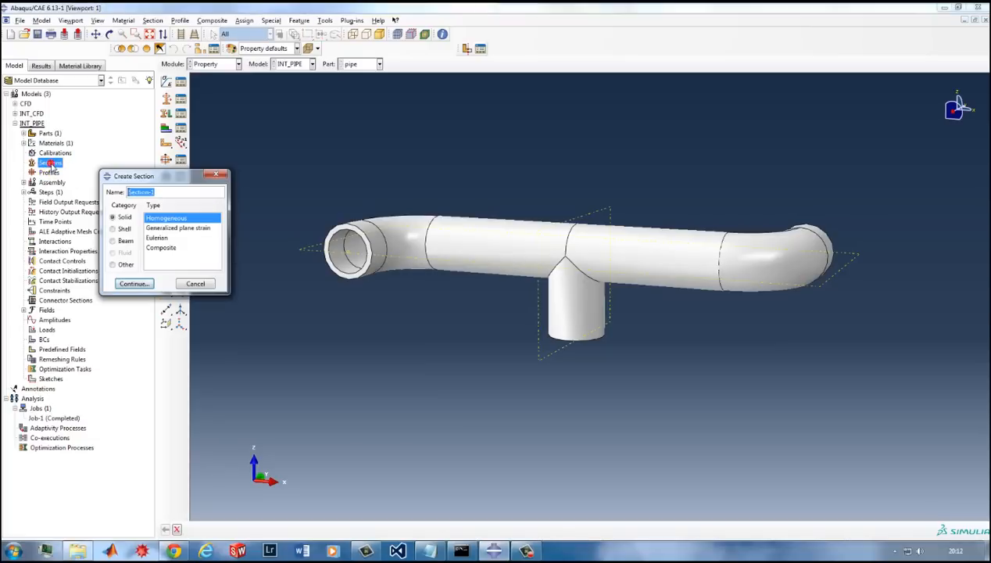
pyautogui.write('pipe')
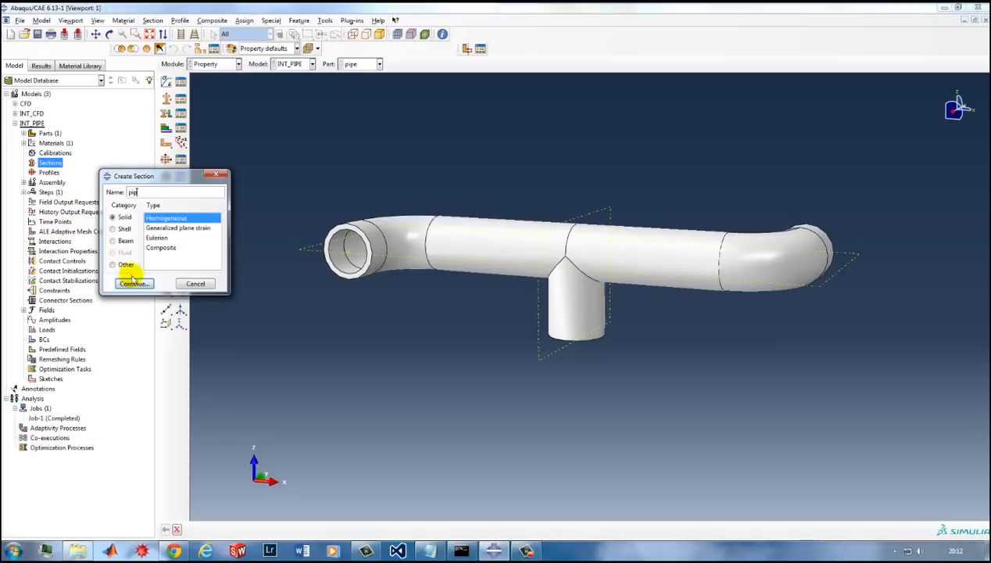
pyautogui.click(132, 283)
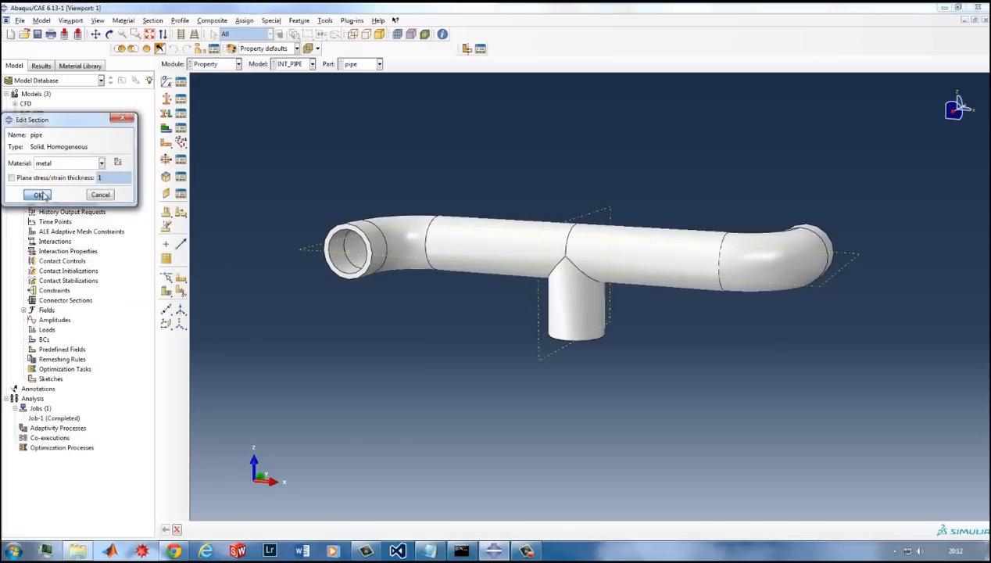
pyautogui.click(41, 194)
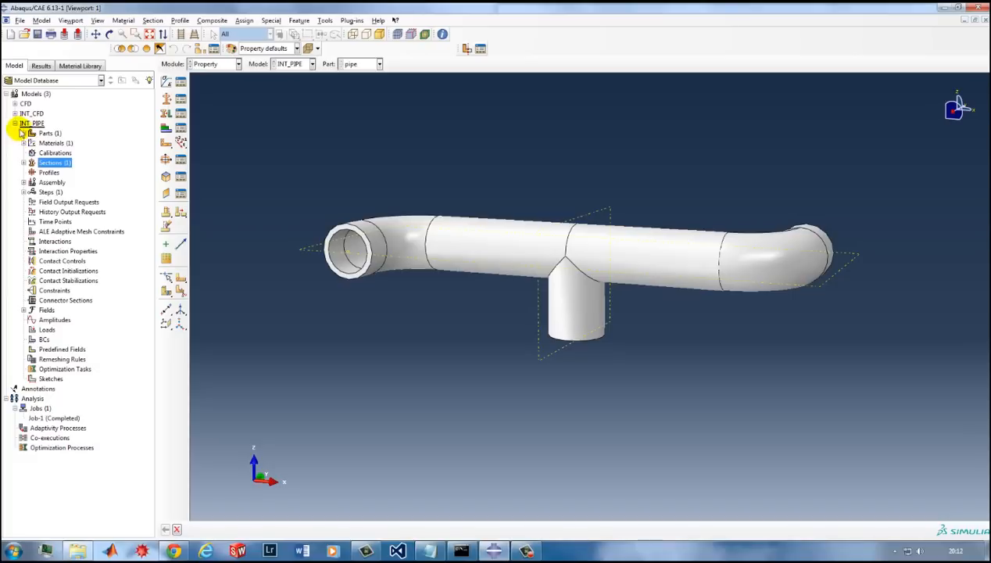
# Assign the pipe section to the entire pipe part.
pyautogui.click(23, 132)
pyautogui.click(23, 143)
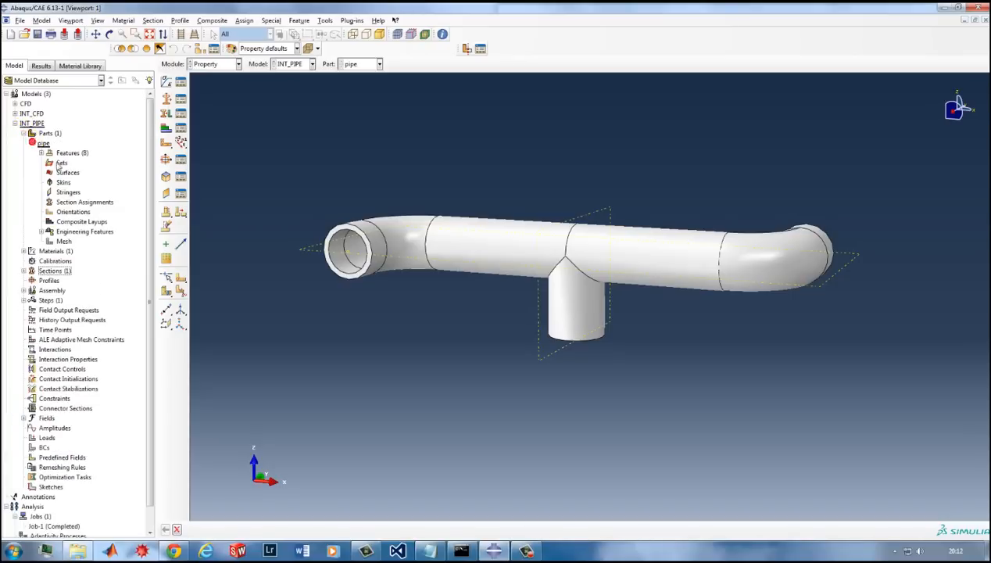
pyautogui.doubleClick(79, 203)
pyautogui.moveTo(252, 147); pyautogui.dragTo(950, 439)
pyautogui.middleClick(274, 275)
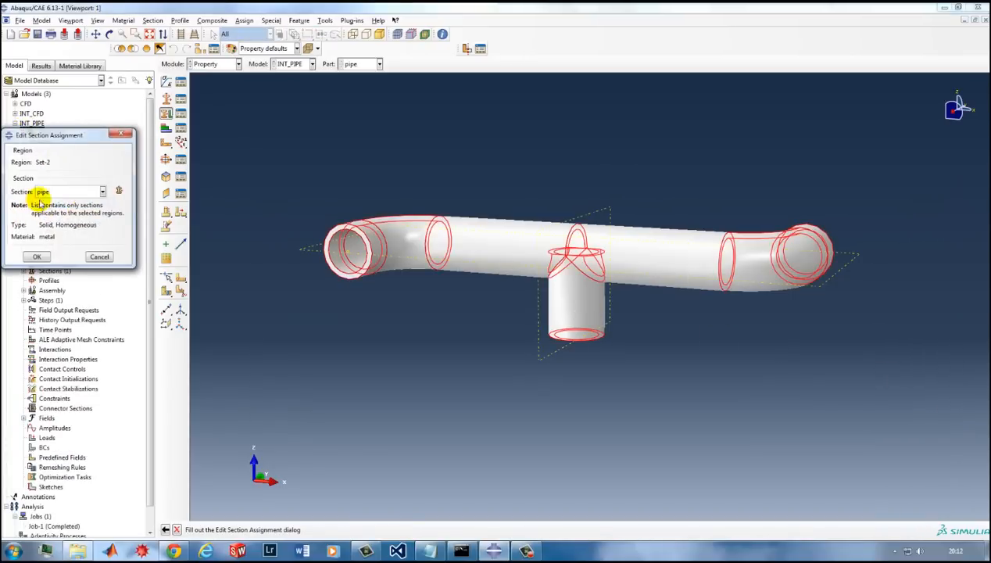
pyautogui.click(38, 257)
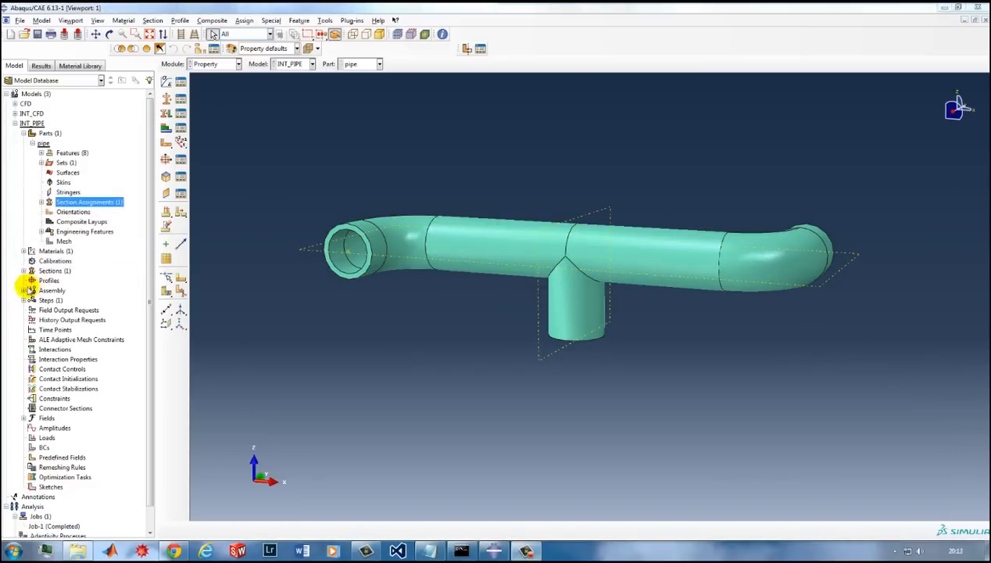
# Create an instance of the pipe part in the INT_PIPE assembly.
pyautogui.click(23, 290)
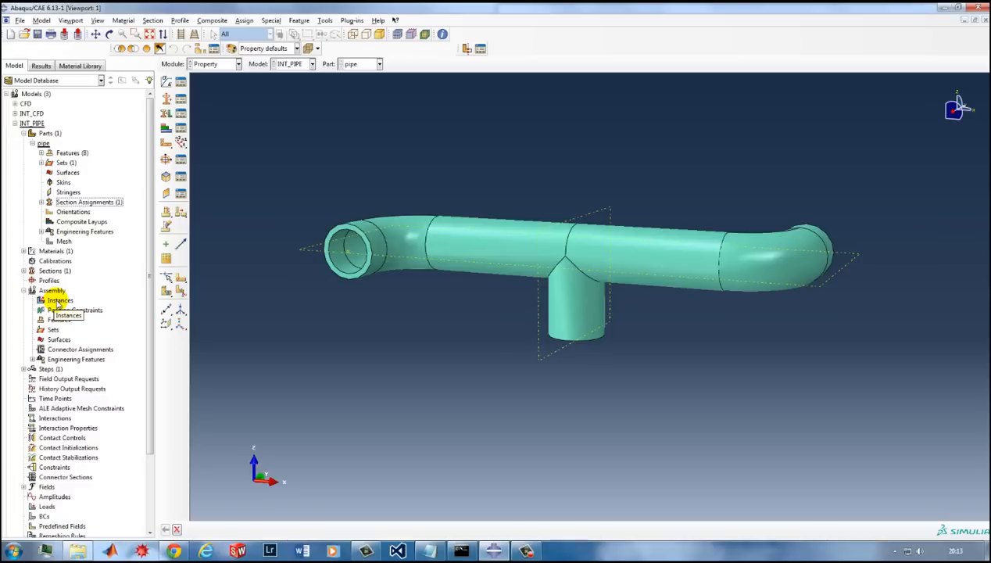
pyautogui.doubleClick(59, 301)
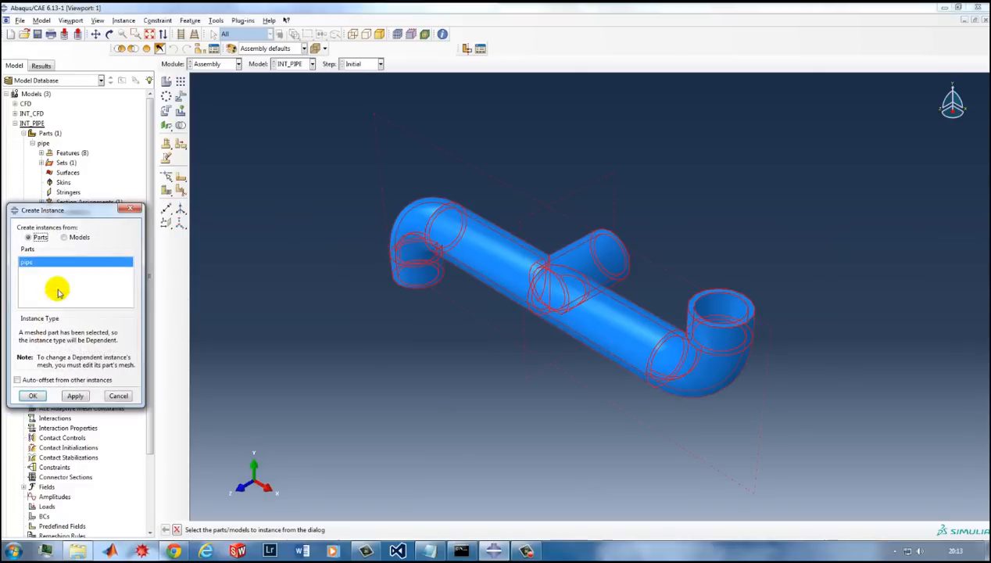
pyautogui.click(75, 396)
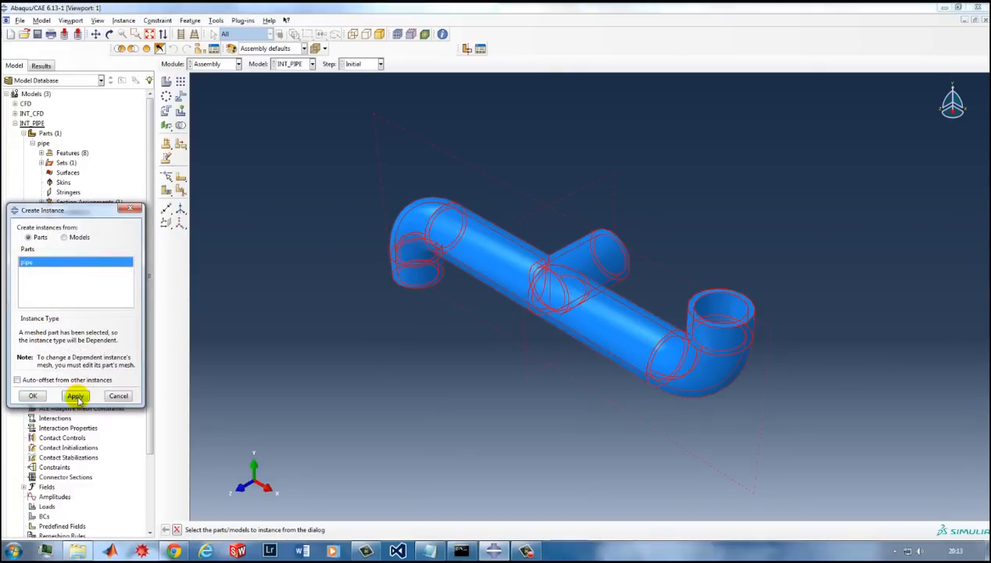
pyautogui.click(118, 395)
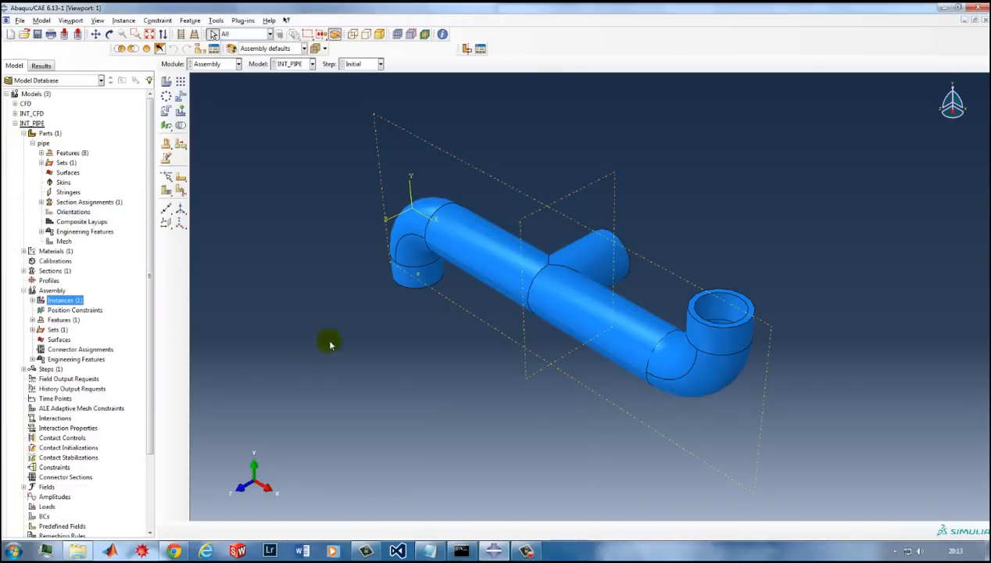
# Make the pipe-1 instance in the assembly independent.
pyautogui.keyDown('ctrl'); pyautogui.keyDown('alt'); pyautogui.moveTo(504, 291); pyautogui.dragTo(613, 170); pyautogui.keyUp('alt'); pyautogui.keyUp('ctrl')
pyautogui.keyDown('ctrl'); pyautogui.keyDown('alt'); pyautogui.moveTo(544, 236); pyautogui.dragTo(609, 171); pyautogui.keyUp('alt'); pyautogui.keyUp('ctrl')
pyautogui.click(32, 300)
pyautogui.click(53, 311)
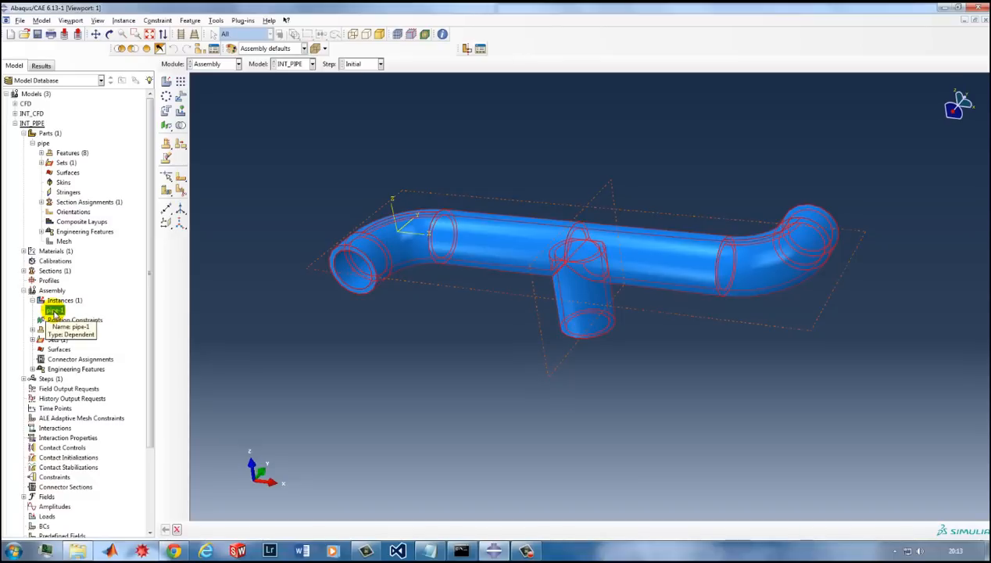
pyautogui.rightClick(54, 311)
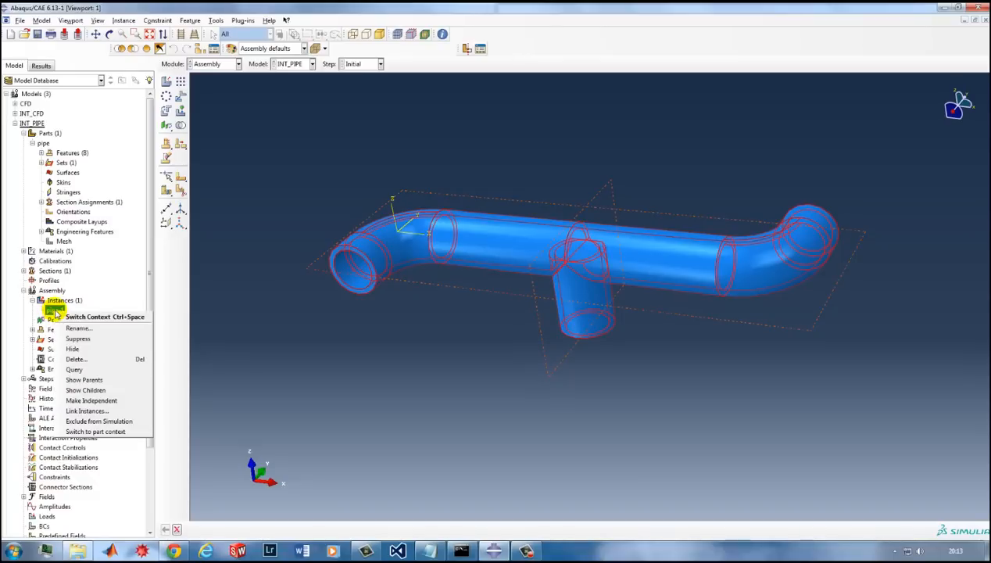
pyautogui.click(79, 400)
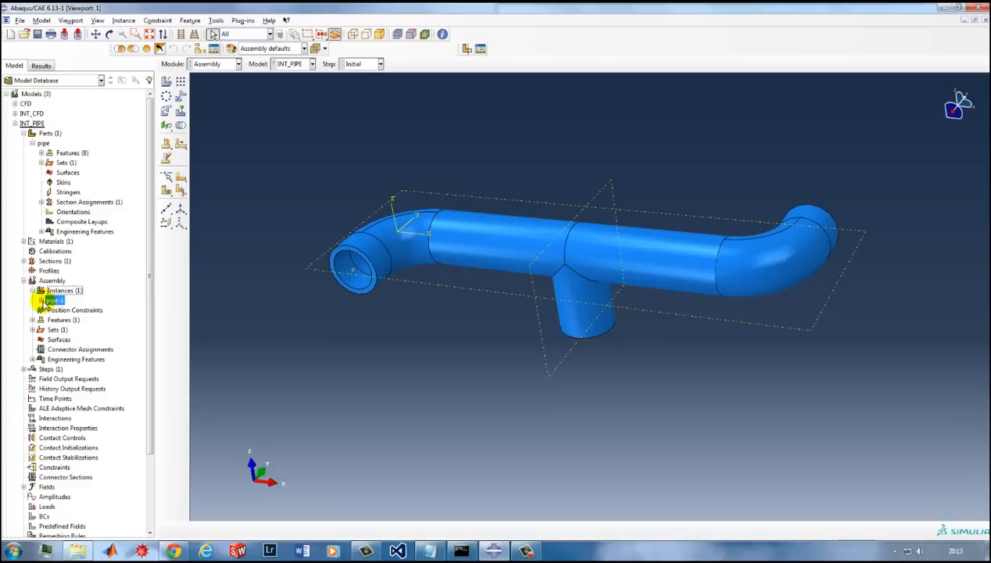
# Display the mesh of the pipe-1 instance and inspect it.
pyautogui.click(41, 300)
pyautogui.click(71, 310)
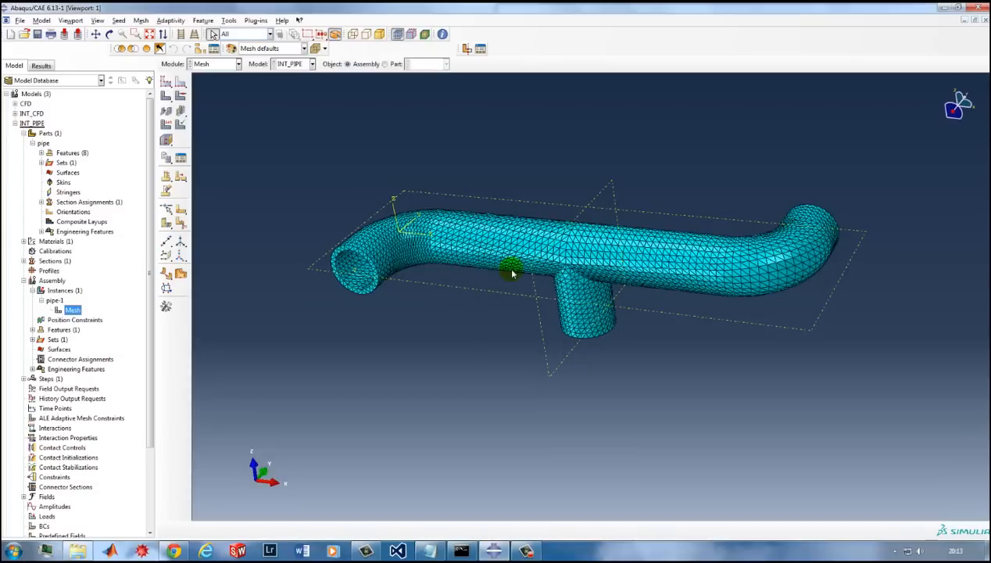
pyautogui.keyDown('ctrl'); pyautogui.keyDown('alt'); pyautogui.moveTo(508, 285); pyautogui.dragTo(670, 311); pyautogui.keyUp('alt'); pyautogui.keyUp('ctrl')
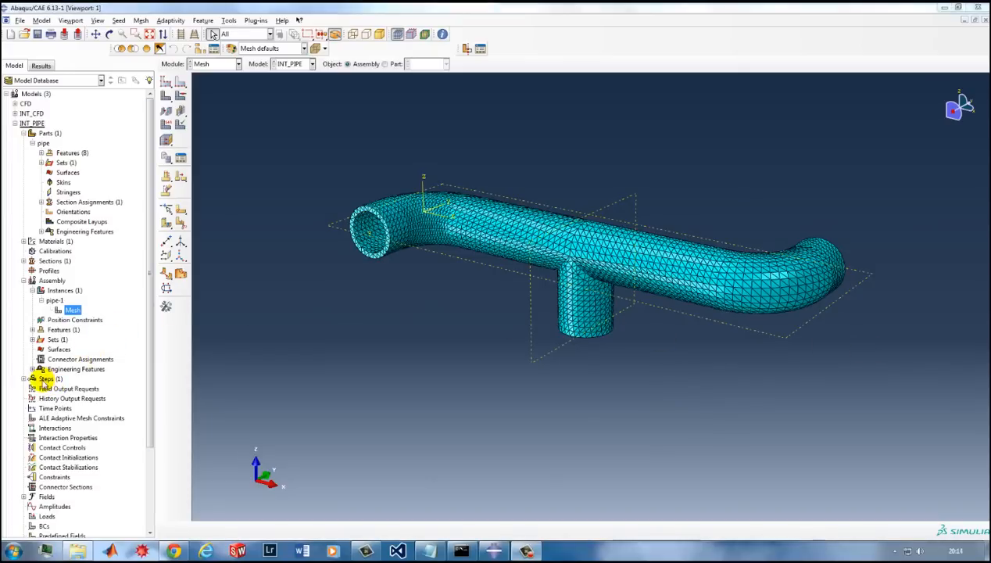
# Create a Dynamic, Implicit step after the initial step with a time period of 0.2 and geometric nonlinearity on.
pyautogui.doubleClick(46, 378)
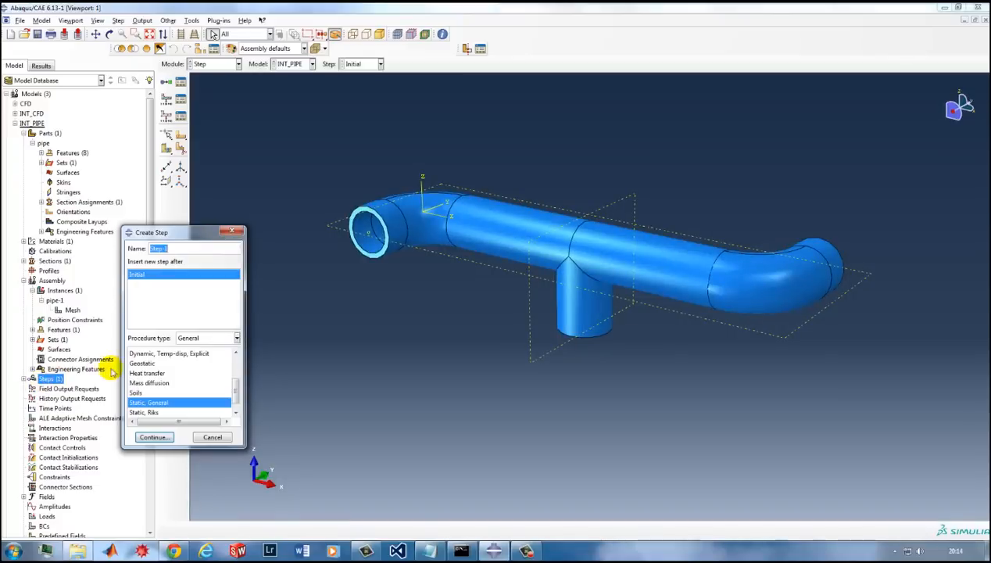
pyautogui.moveTo(233, 388); pyautogui.dragTo(236, 365)
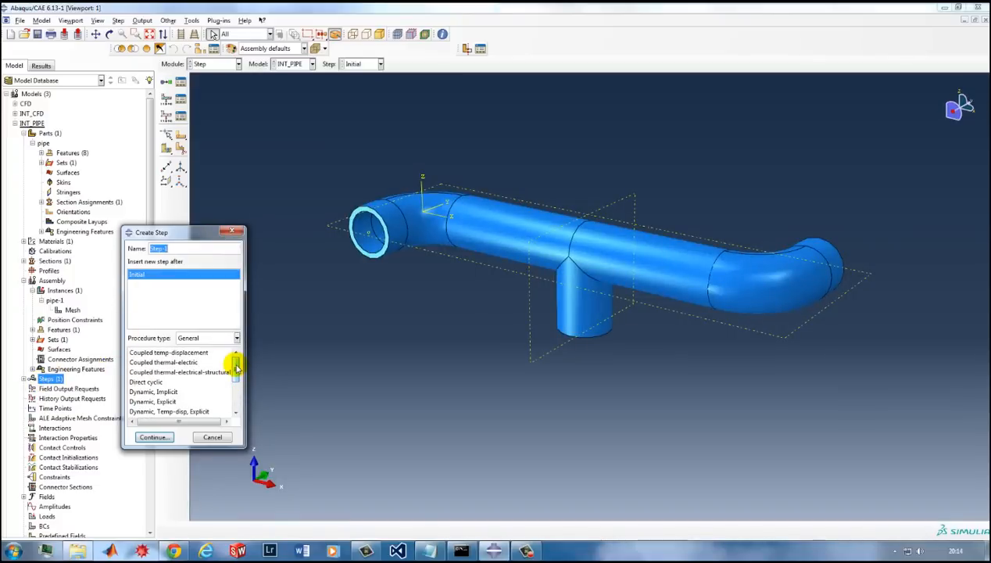
pyautogui.click(157, 391)
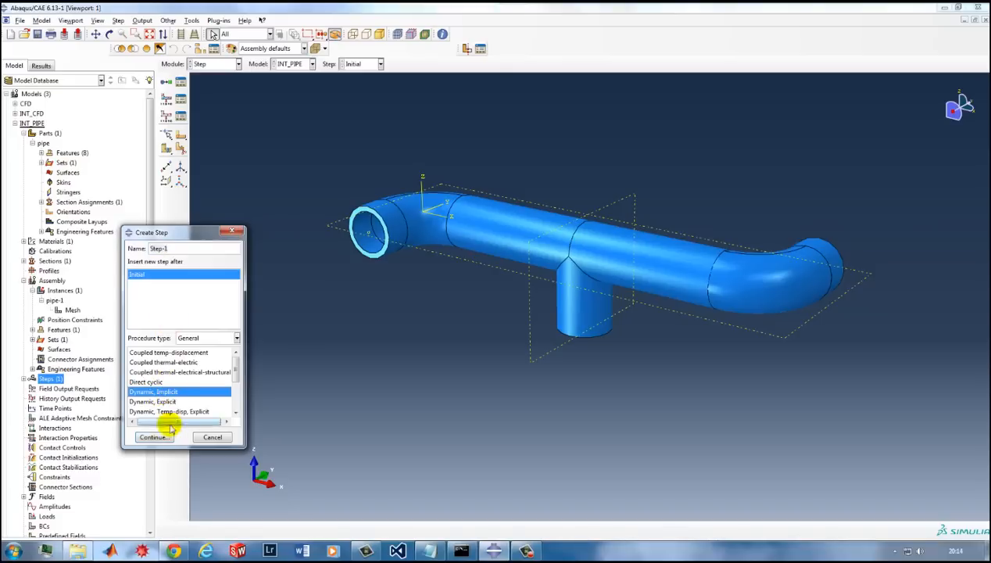
pyautogui.click(154, 436)
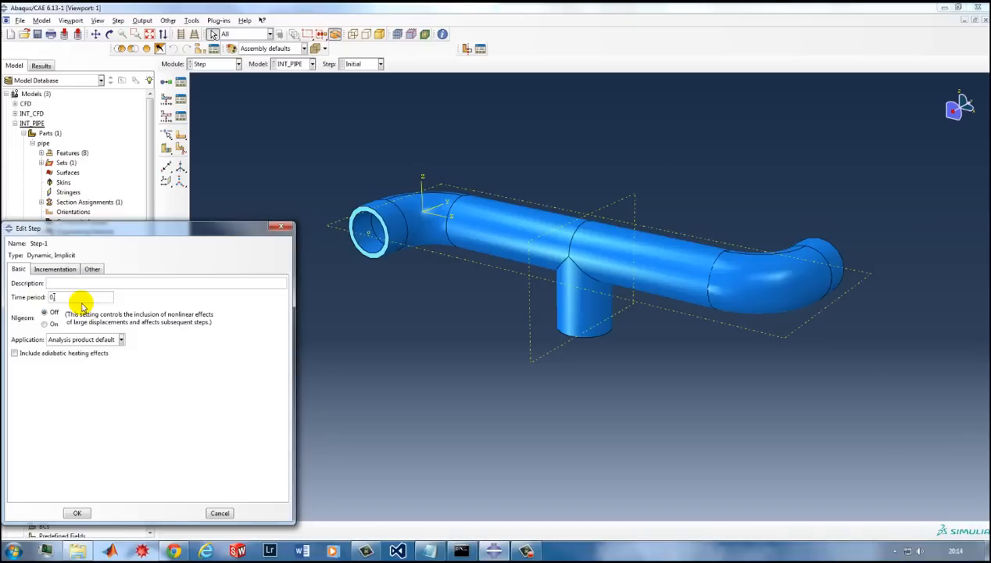
pyautogui.write('.2')
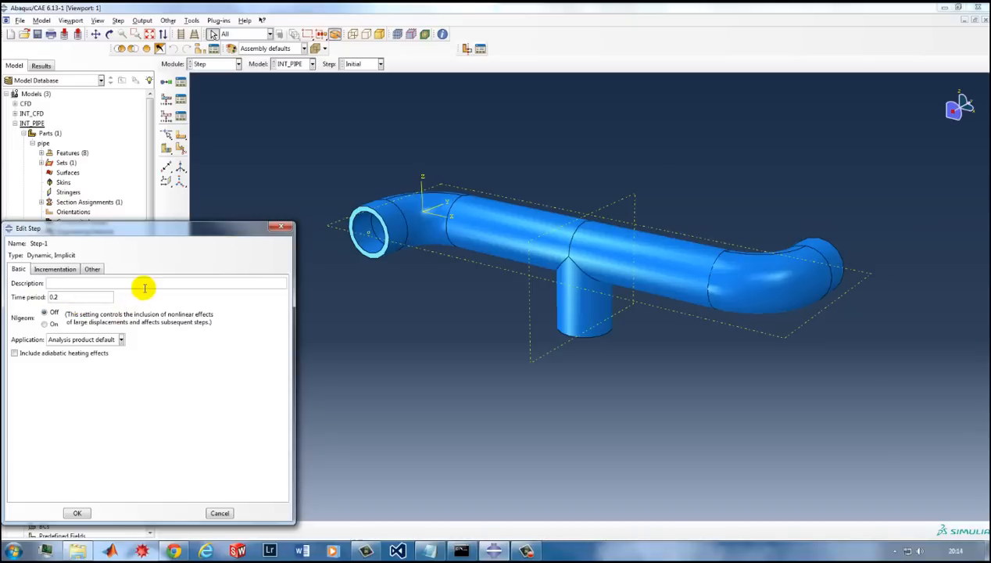
pyautogui.click(45, 324)
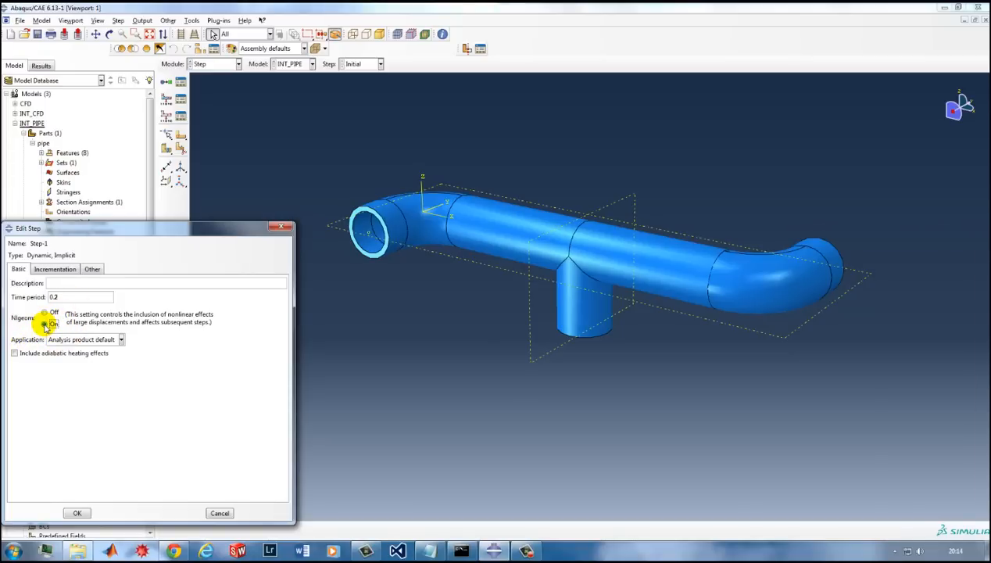
# Set the step's initial increment to 0.001 and maximum increments to 500, suppress the half-increment residual calculation, and accept the step.
pyautogui.click(55, 269)
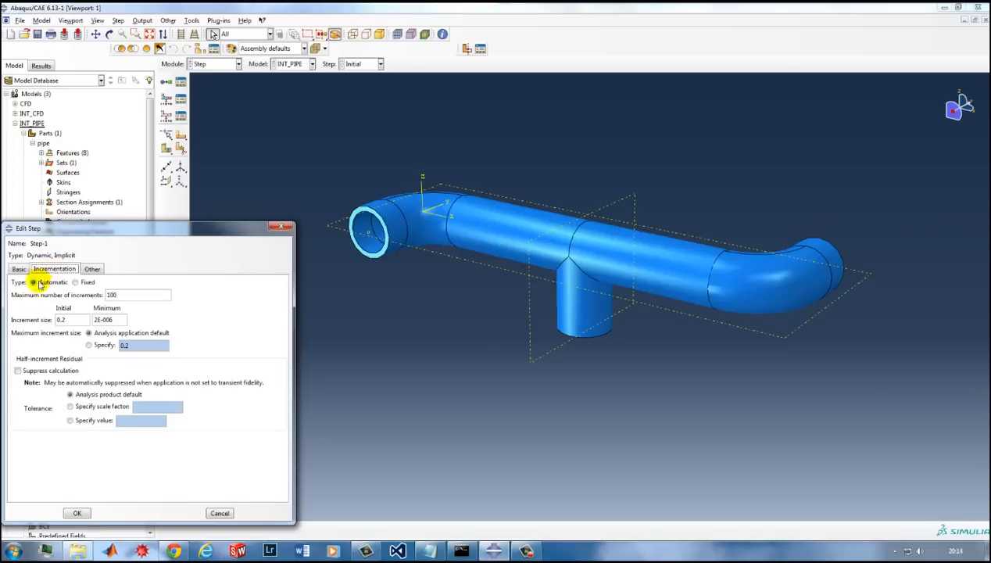
pyautogui.click(74, 320)
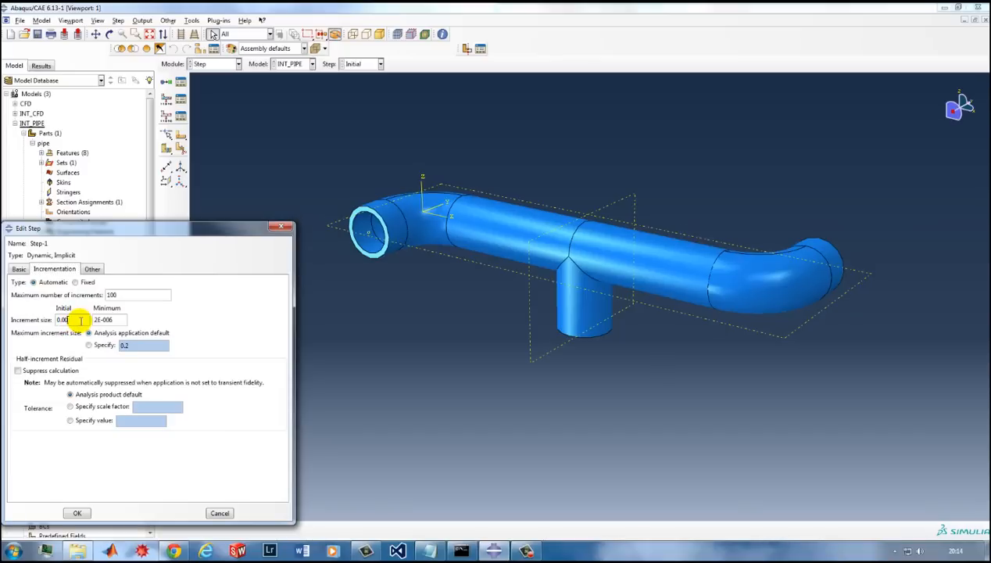
pyautogui.doubleClick(110, 294)
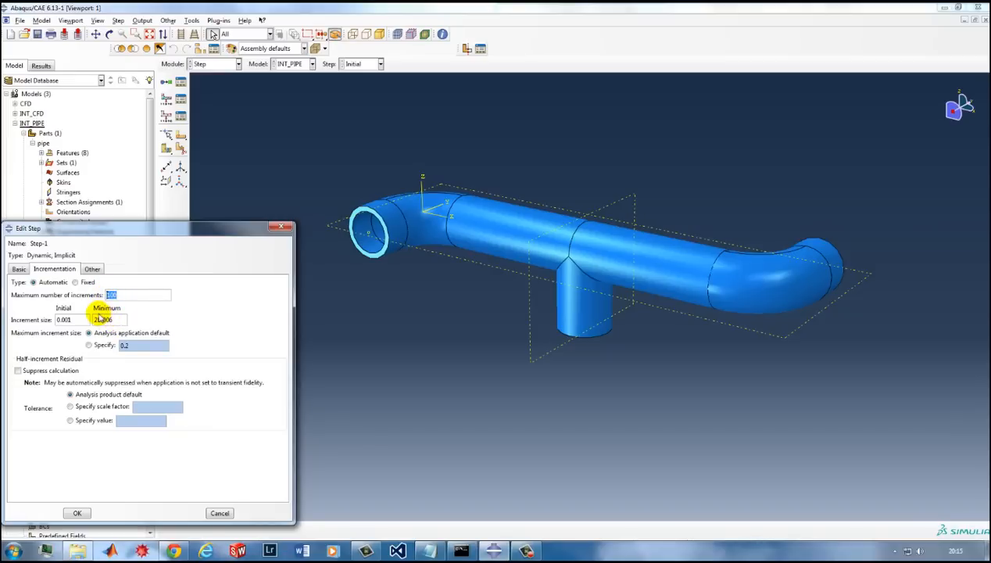
pyautogui.write('1')
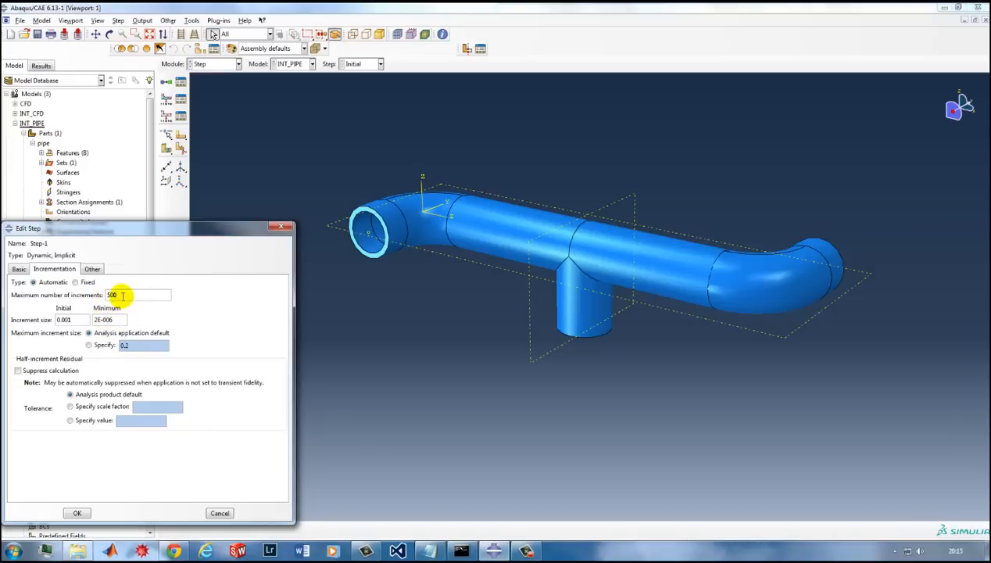
pyautogui.click(49, 370)
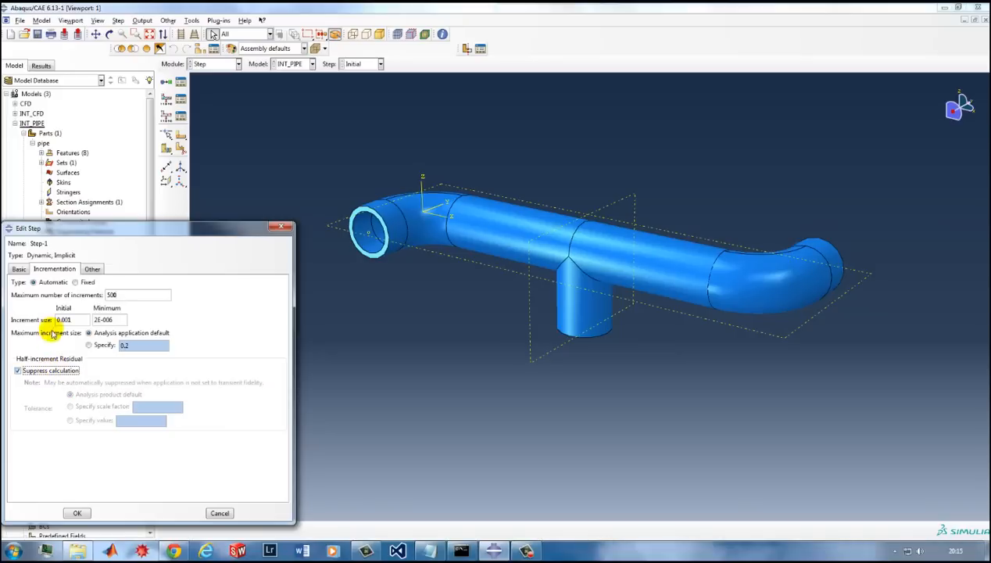
pyautogui.click(91, 268)
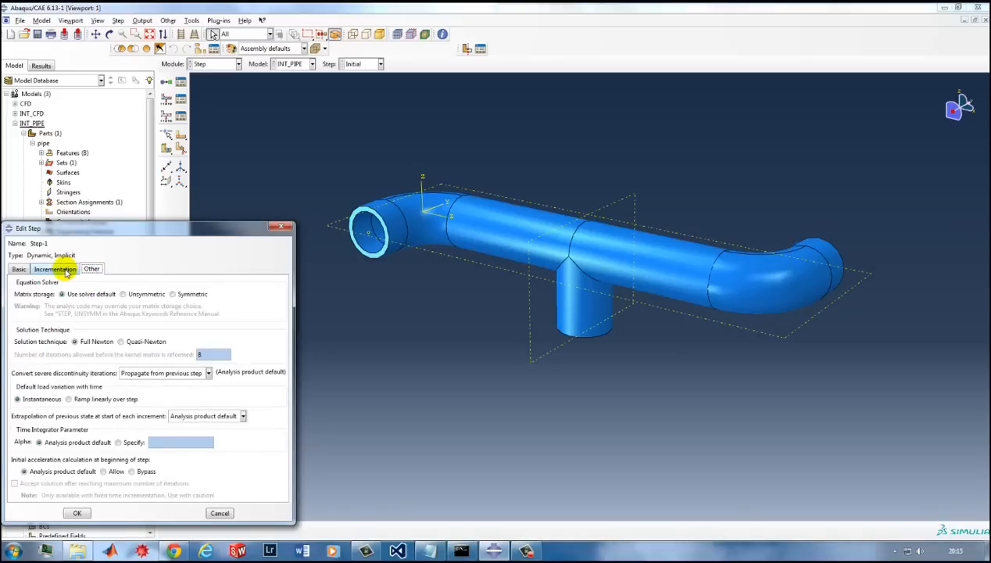
pyautogui.click(56, 269)
pyautogui.click(18, 269)
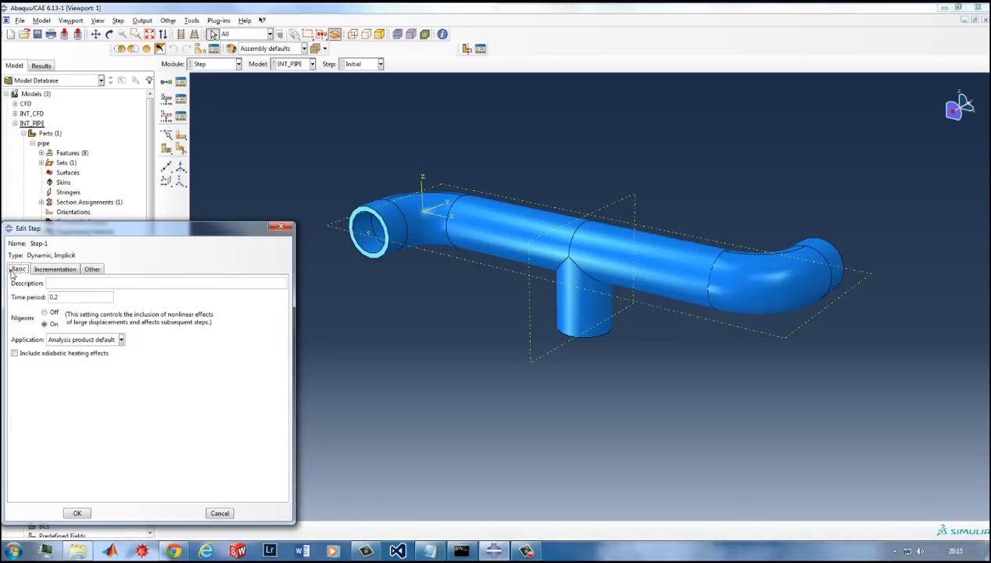
pyautogui.click(79, 513)
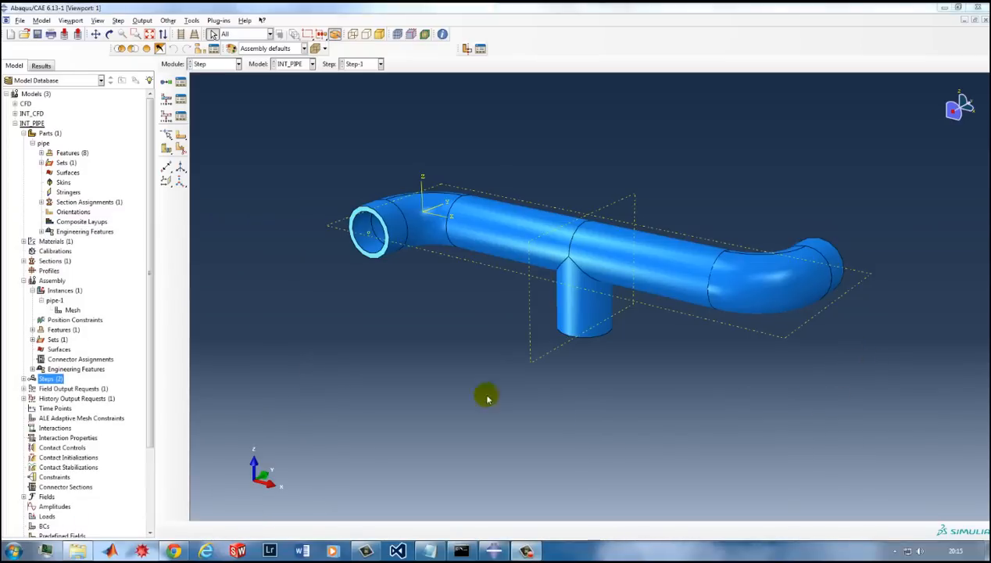
# Create a Displacement/Rotation boundary condition named Inlet in Step-1 on the annular end face of the branch pipe.
pyautogui.click(145, 414)
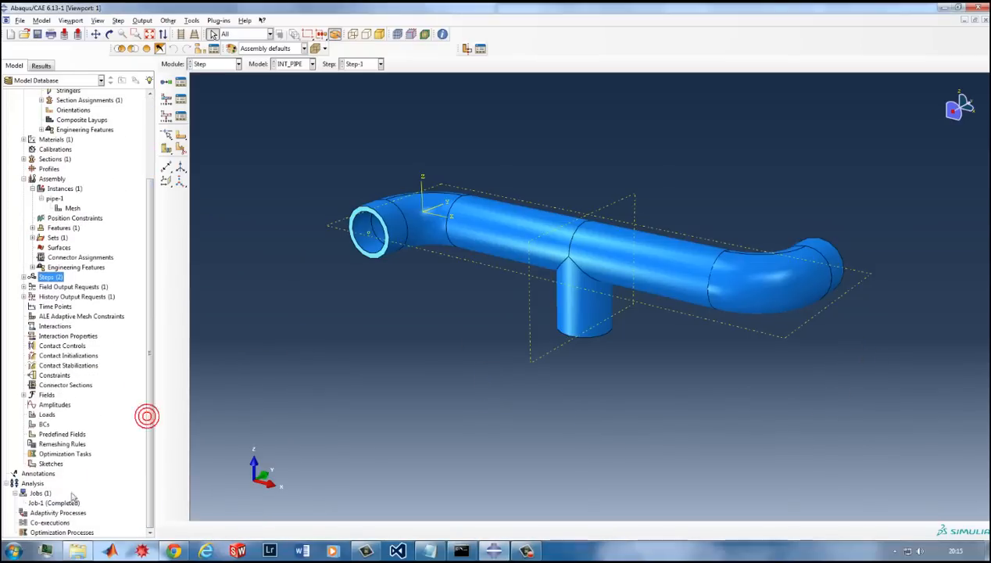
pyautogui.doubleClick(43, 424)
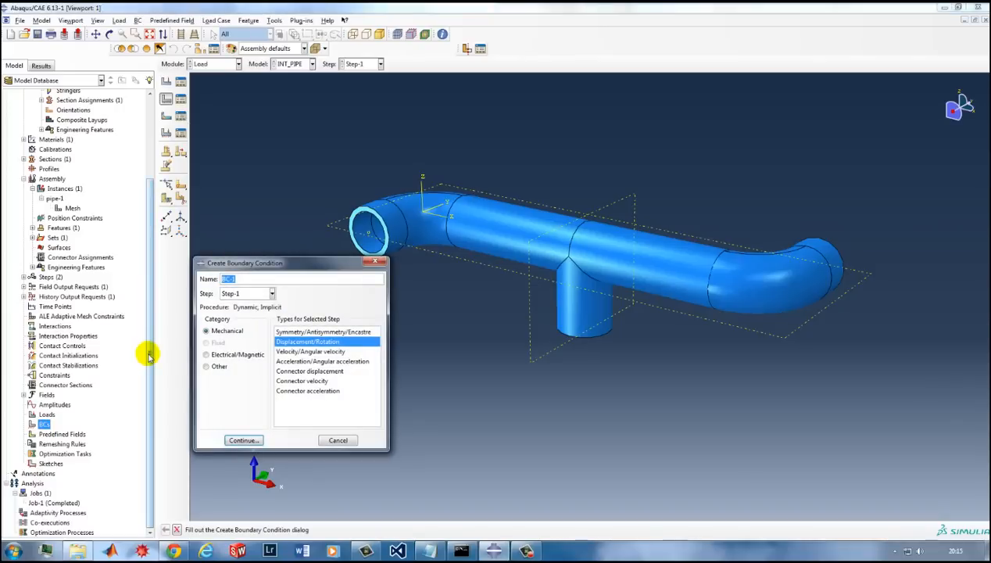
pyautogui.write('Inlet')
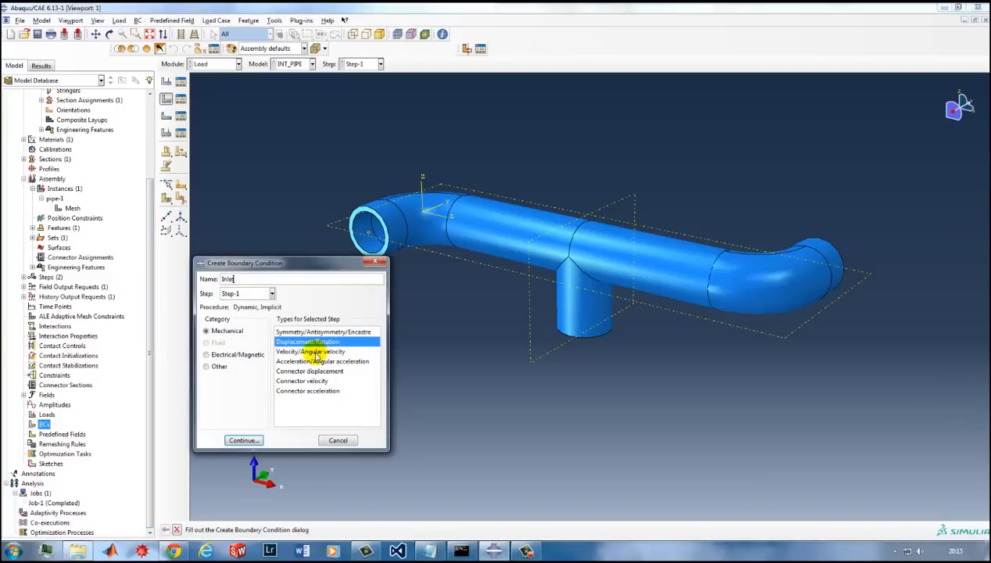
pyautogui.click(249, 441)
pyautogui.keyDown('ctrl'); pyautogui.keyDown('alt'); pyautogui.moveTo(554, 325); pyautogui.dragTo(595, 111); pyautogui.keyUp('alt'); pyautogui.keyUp('ctrl')
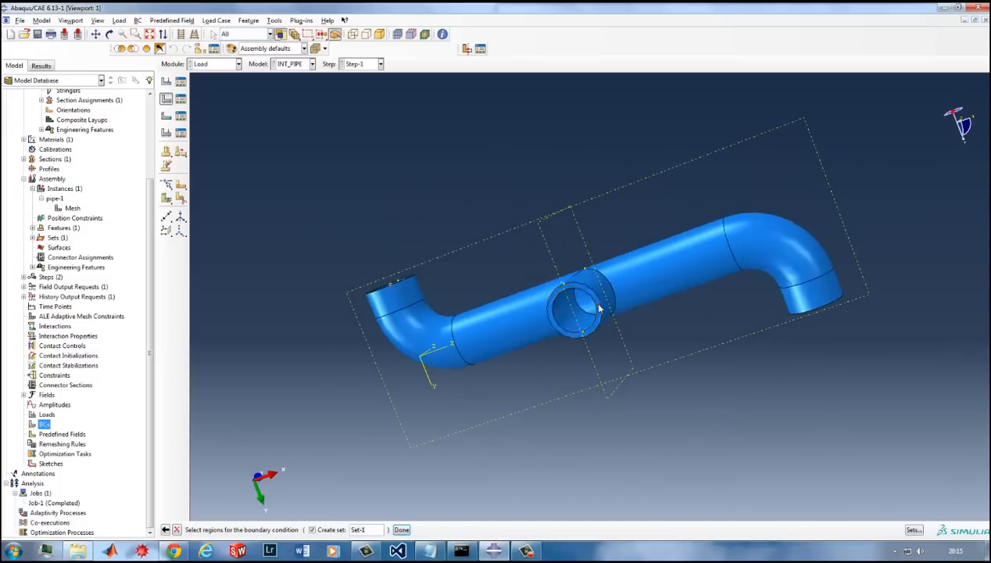
pyautogui.click(591, 293)
pyautogui.middleClick(514, 170)
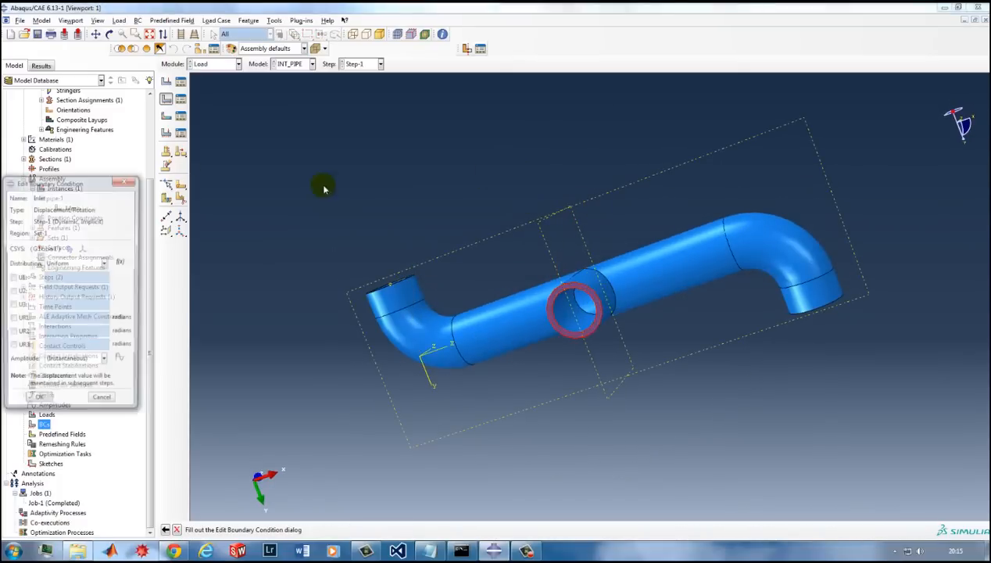
# Fix U1, U2 and U3 at 0 for the Inlet boundary condition.
pyautogui.click(12, 279)
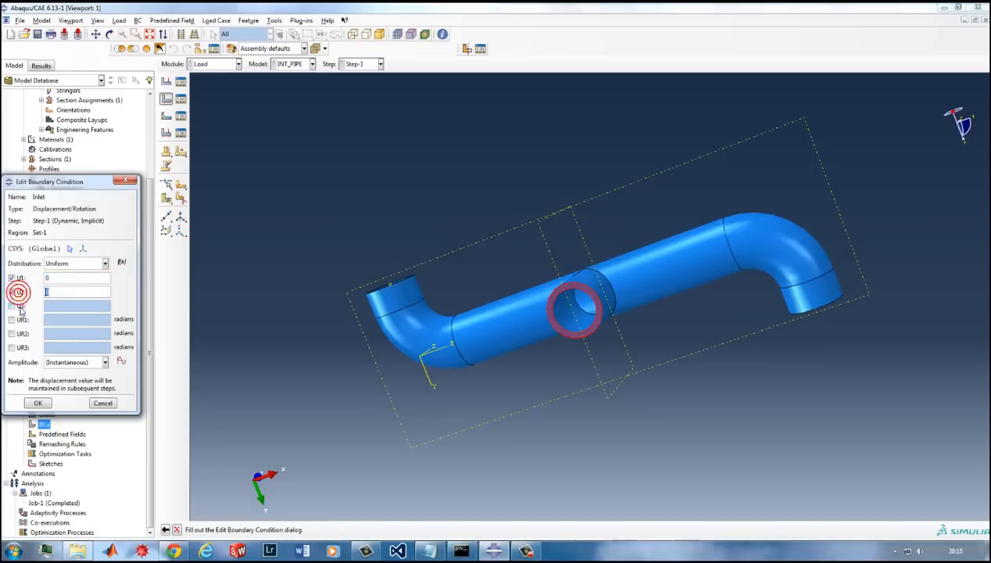
pyautogui.click(12, 305)
pyautogui.click(37, 402)
# Start a second Displacement/Rotation boundary condition in Step-1, named Outlet.
pyautogui.keyDown('ctrl'); pyautogui.keyDown('alt'); pyautogui.moveTo(556, 247); pyautogui.dragTo(541, 434); pyautogui.keyUp('alt'); pyautogui.keyUp('ctrl')
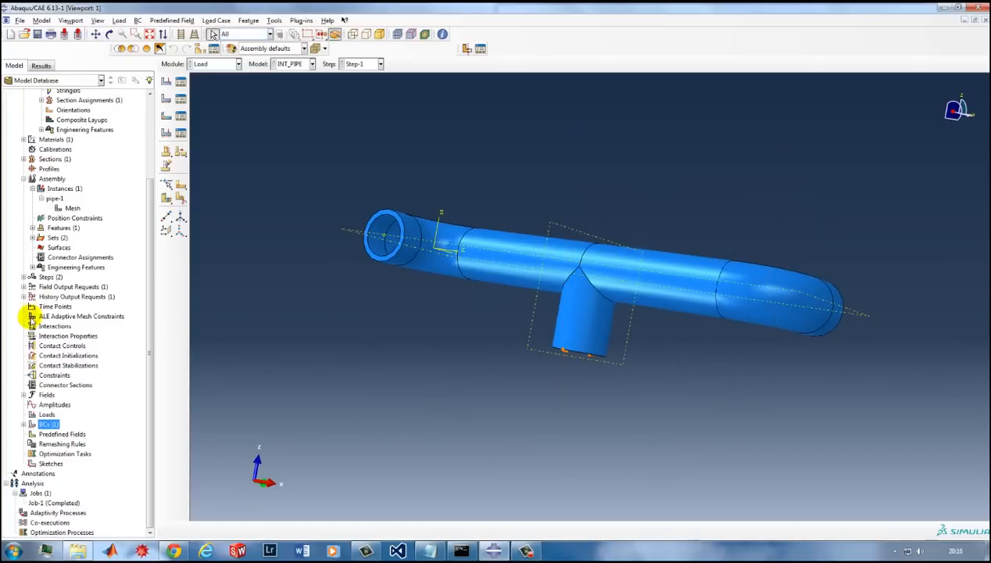
pyautogui.doubleClick(48, 422)
pyautogui.write('O')
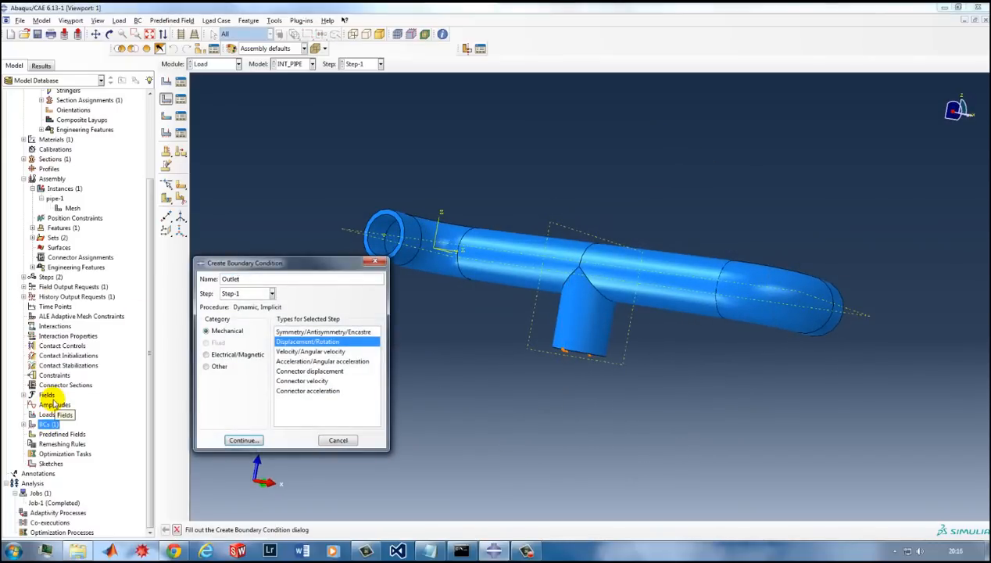
pyautogui.write('utlet')
pyautogui.press('Return')
# Assign the annular end faces at both ends of the main pipe as the region of the Outlet boundary condition.
pyautogui.scroll(2, 397, 236)
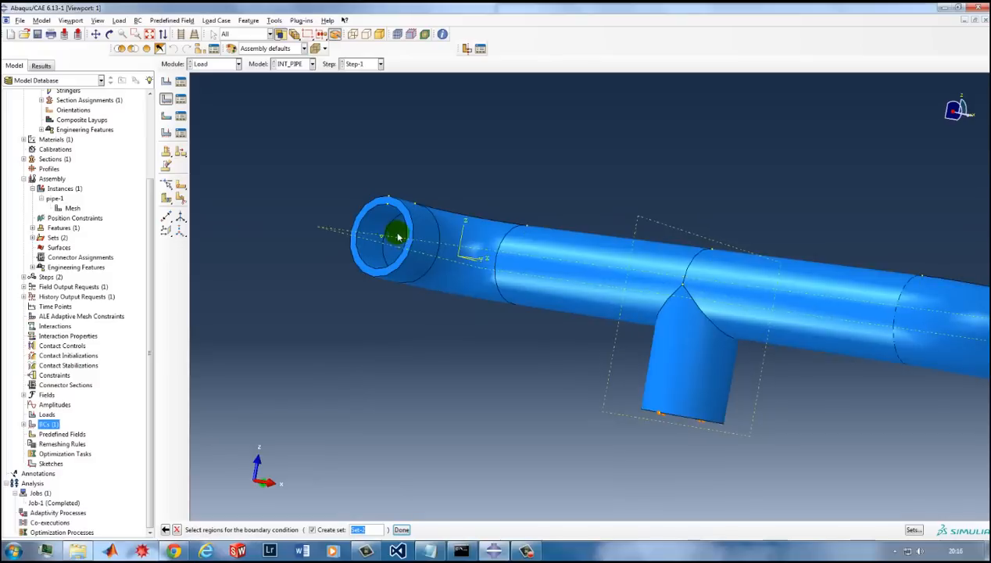
pyautogui.scroll(1, 397, 236)
pyautogui.click(412, 237)
pyautogui.click(412, 237)
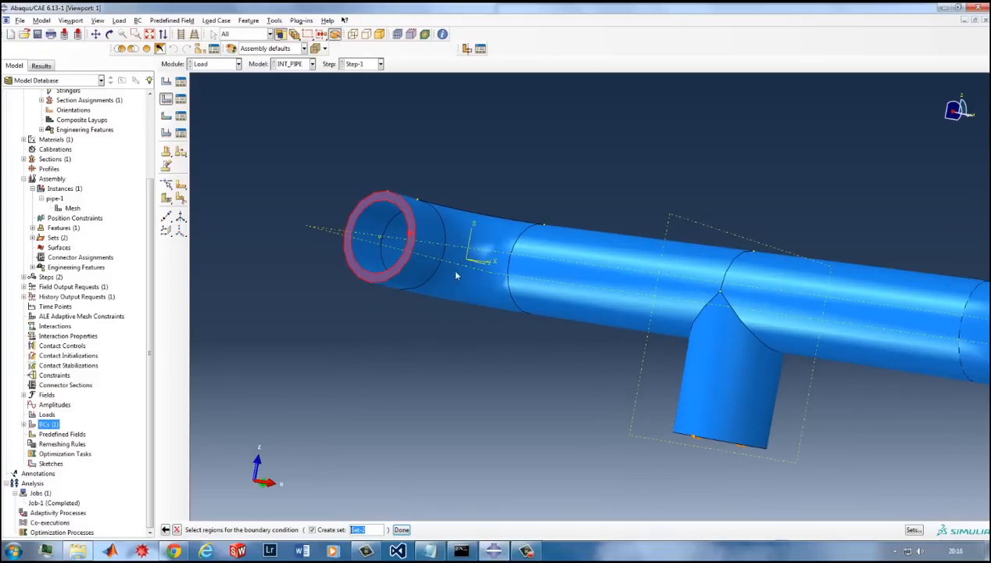
pyautogui.scroll(-3, 501, 279)
pyautogui.keyDown('ctrl'); pyautogui.keyDown('alt'); pyautogui.moveTo(800, 314); pyautogui.dragTo(486, 298); pyautogui.keyUp('alt'); pyautogui.keyUp('ctrl')
pyautogui.scroll(3, 467, 286)
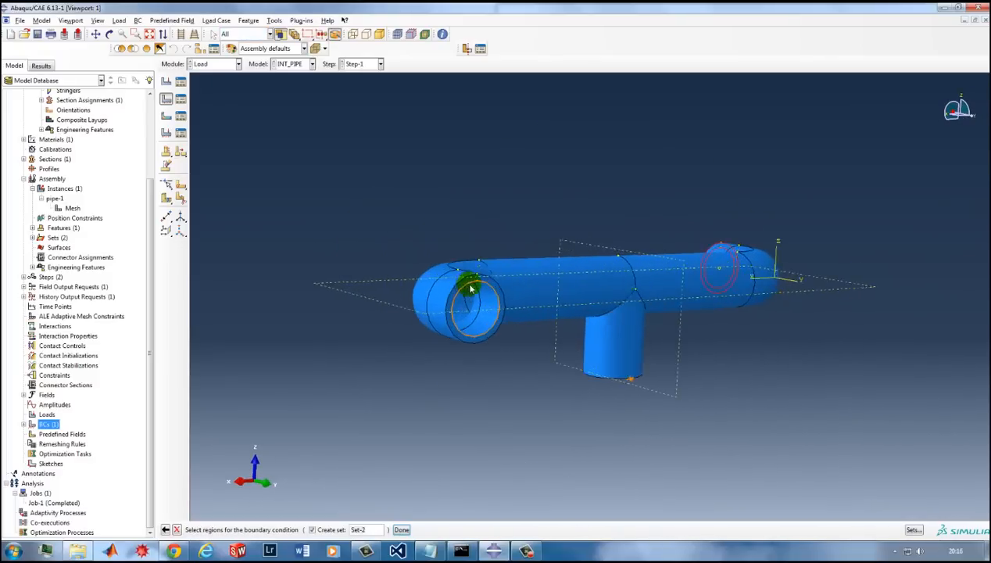
pyautogui.keyDown('shift'); pyautogui.click(498, 278); pyautogui.keyUp('shift')
pyautogui.middleClick(498, 185)
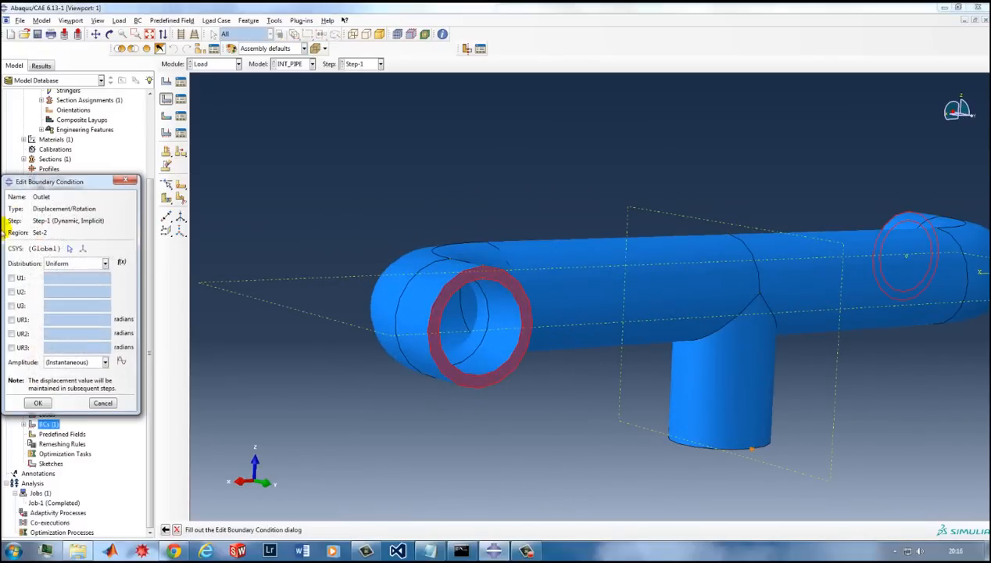
# Fix U1, U2 and U3 at 0 for the Outlet boundary condition.
pyautogui.click(11, 277)
pyautogui.click(11, 292)
pyautogui.click(12, 306)
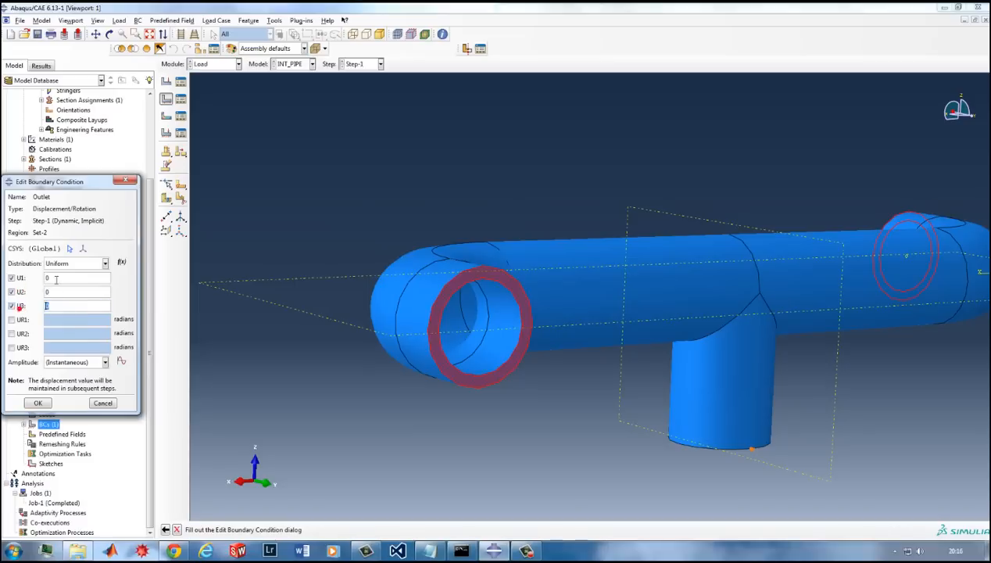
pyautogui.click(37, 402)
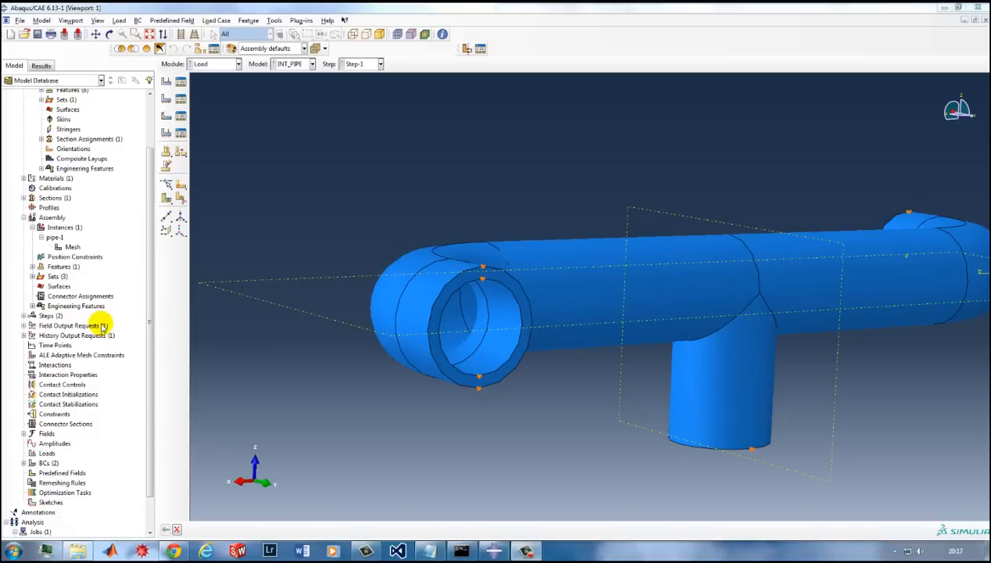
# Start a Fluid-Structure Co-simulation boundary interaction named interaction in Step-1.
pyautogui.doubleClick(53, 367)
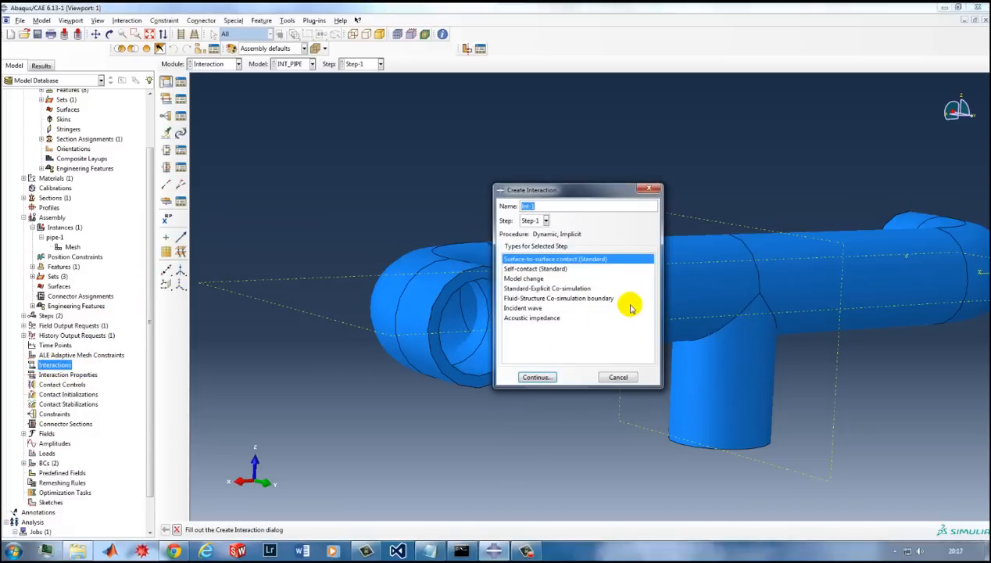
pyautogui.click(521, 298)
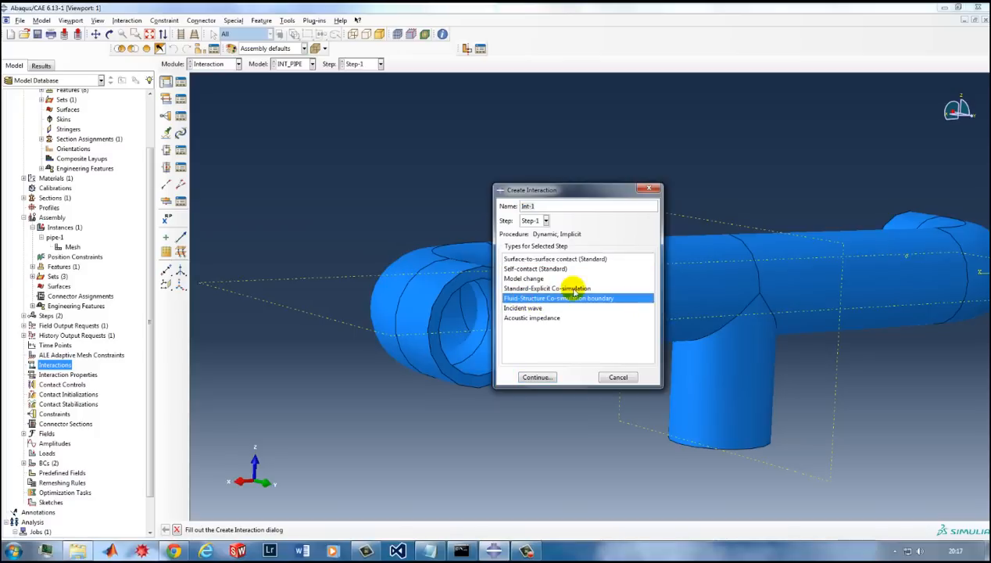
pyautogui.click(541, 205)
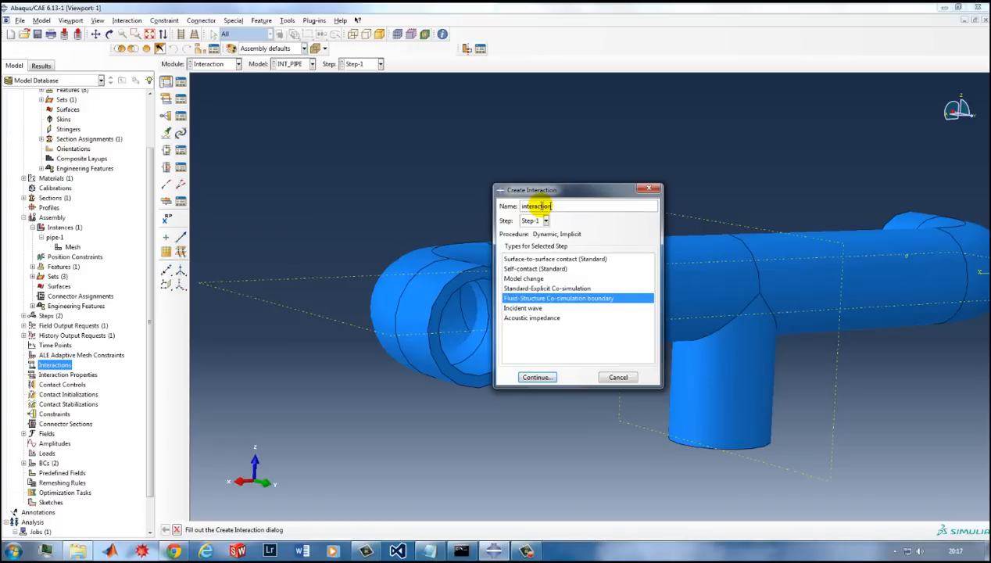
pyautogui.press('Return')
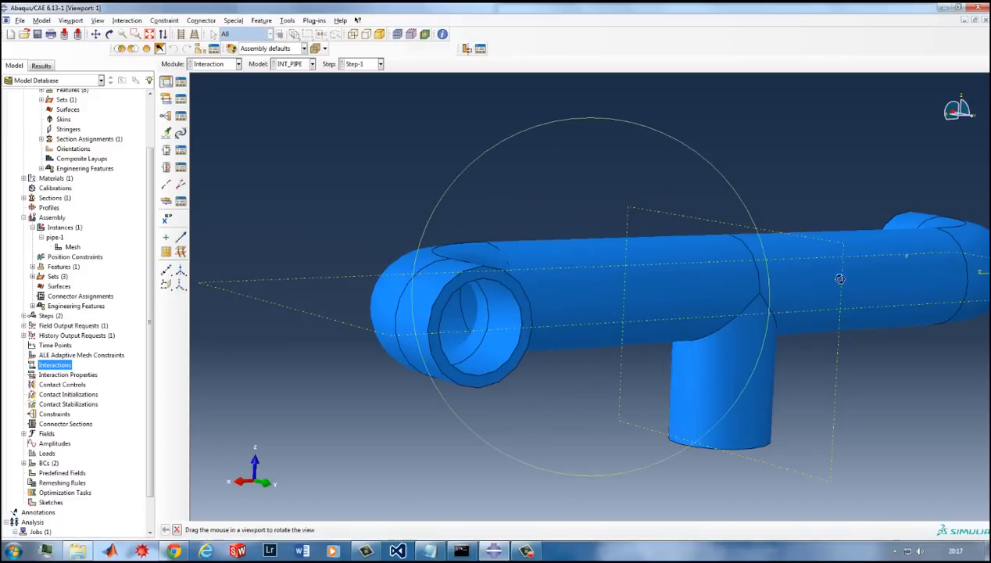
# Select all the inner wall faces of the T-pipe, viewed through its open ends, as the co-simulation surface region.
pyautogui.keyDown('ctrl'); pyautogui.keyDown('alt'); pyautogui.moveTo(840, 279); pyautogui.dragTo(570, 279); pyautogui.keyUp('alt'); pyautogui.keyUp('ctrl')
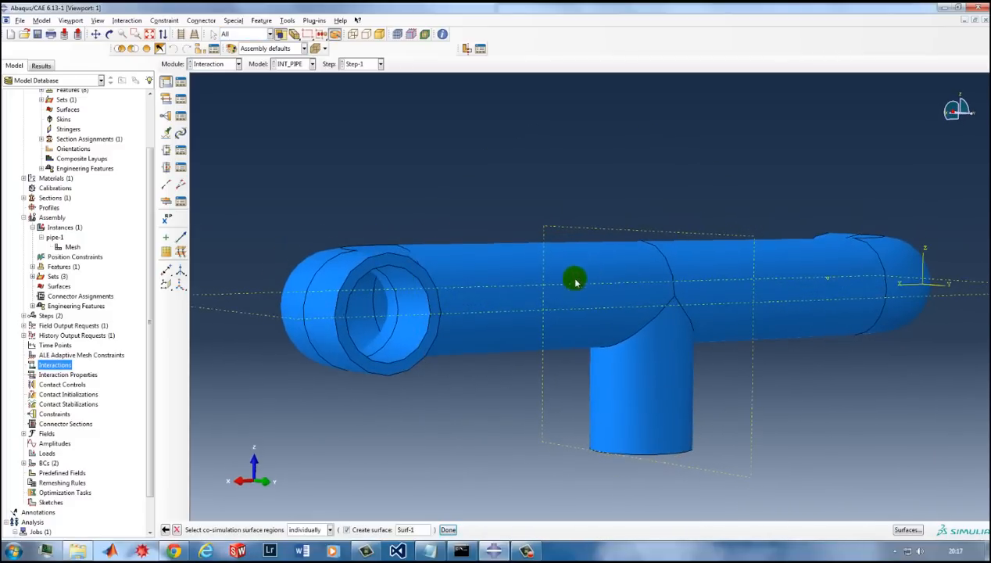
pyautogui.keyDown('shift'); pyautogui.click(368, 326); pyautogui.keyUp('shift')
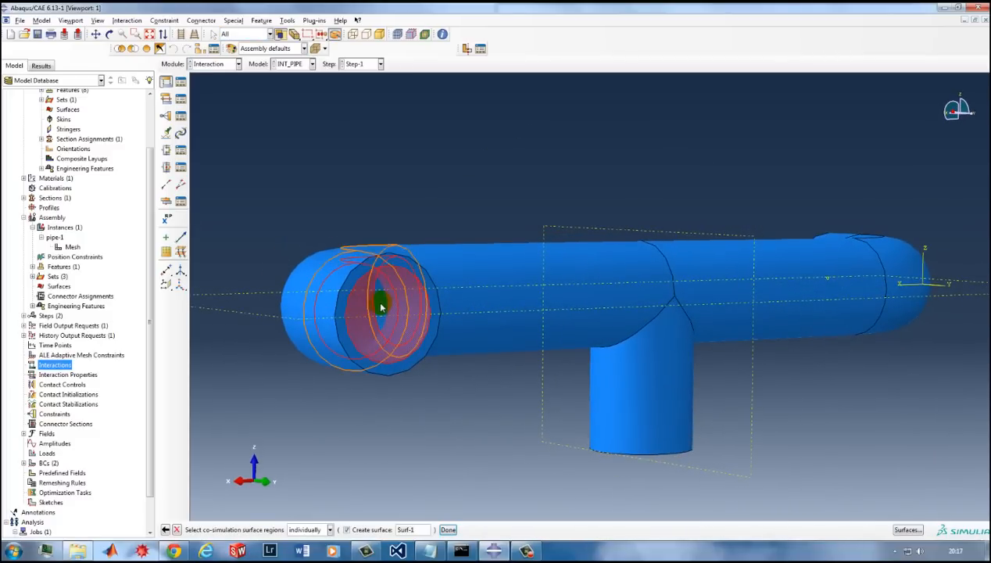
pyautogui.keyDown('ctrl'); pyautogui.keyDown('alt'); pyautogui.moveTo(655, 331); pyautogui.dragTo(575, 259); pyautogui.keyUp('alt'); pyautogui.keyUp('ctrl')
pyautogui.keyDown('ctrl'); pyautogui.keyDown('alt'); pyautogui.moveTo(564, 294); pyautogui.dragTo(704, 269); pyautogui.keyUp('alt'); pyautogui.keyUp('ctrl')
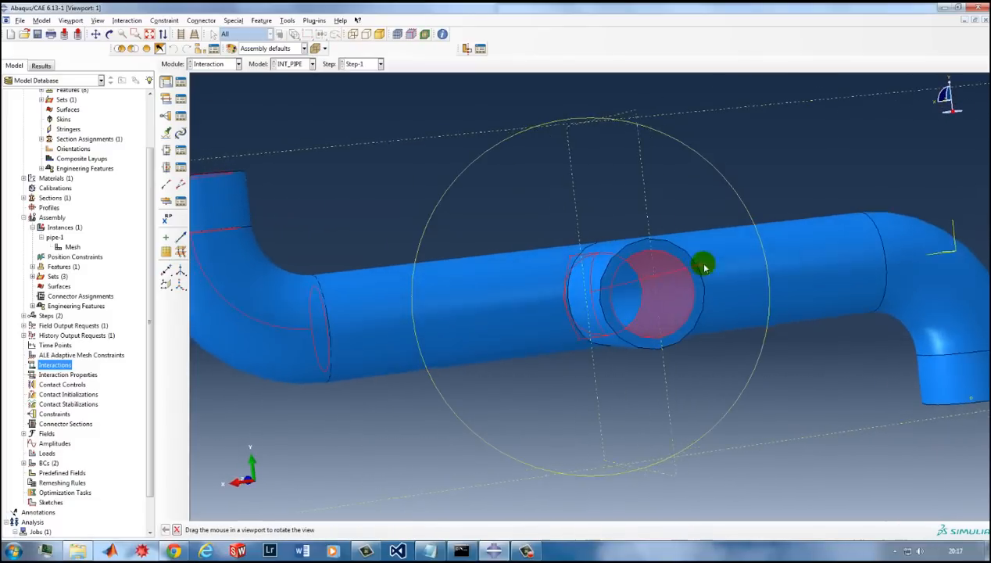
pyautogui.keyDown('shift'); pyautogui.click(628, 304); pyautogui.keyUp('shift')
pyautogui.keyDown('ctrl'); pyautogui.keyDown('alt'); pyautogui.moveTo(734, 298); pyautogui.dragTo(305, 257); pyautogui.keyUp('alt'); pyautogui.keyUp('ctrl')
pyautogui.keyDown('shift'); pyautogui.click(268, 232); pyautogui.keyUp('shift')
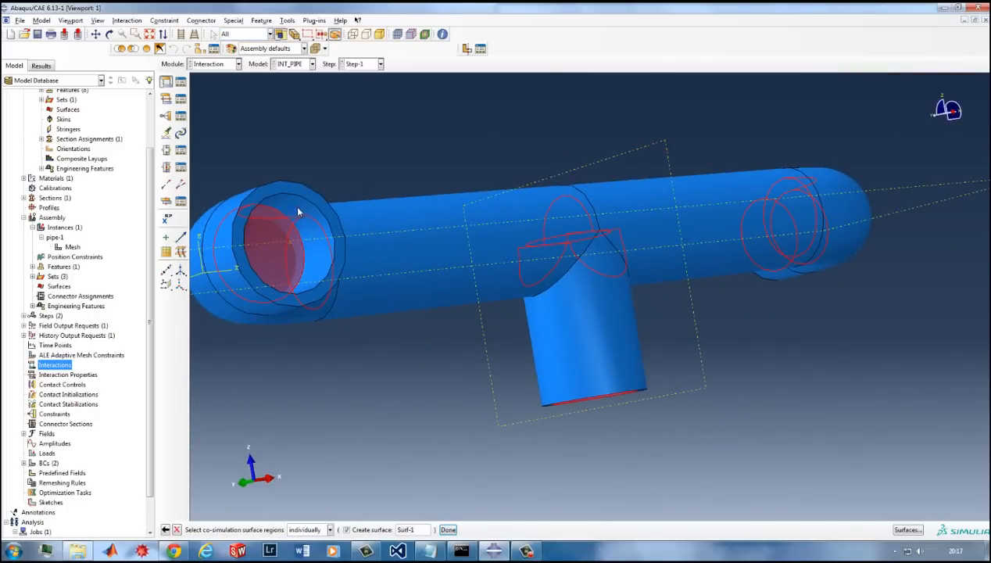
pyautogui.keyDown('ctrl'); pyautogui.keyDown('alt'); pyautogui.moveTo(298, 211); pyautogui.dragTo(494, 241); pyautogui.keyUp('alt'); pyautogui.keyUp('ctrl')
pyautogui.scroll(-4, 544, 252)
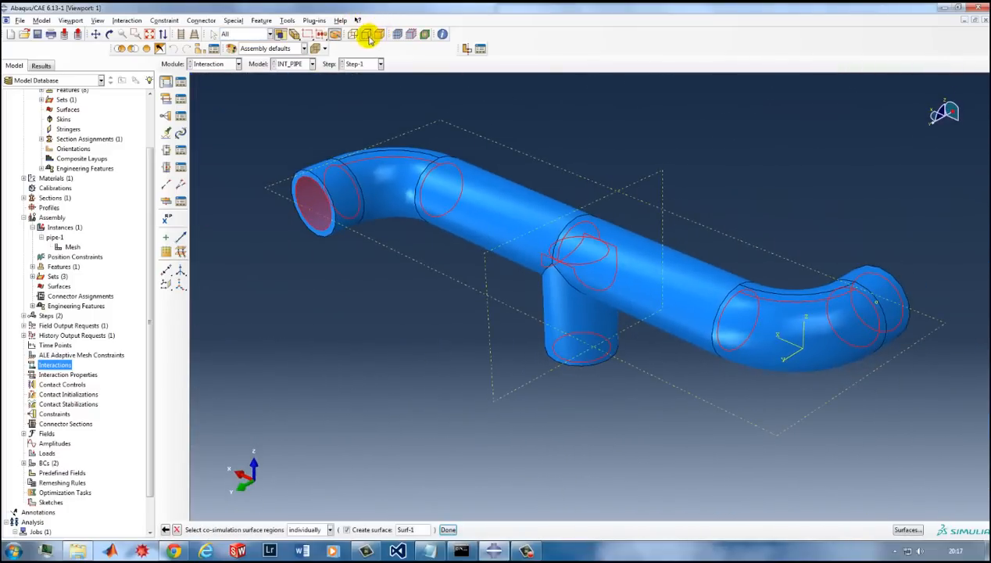
# Check the selected inner faces in wireframe, restore shaded rendering, and accept the co-simulation interaction with Surf-1 as its region.
pyautogui.click(367, 36)
pyautogui.click(354, 35)
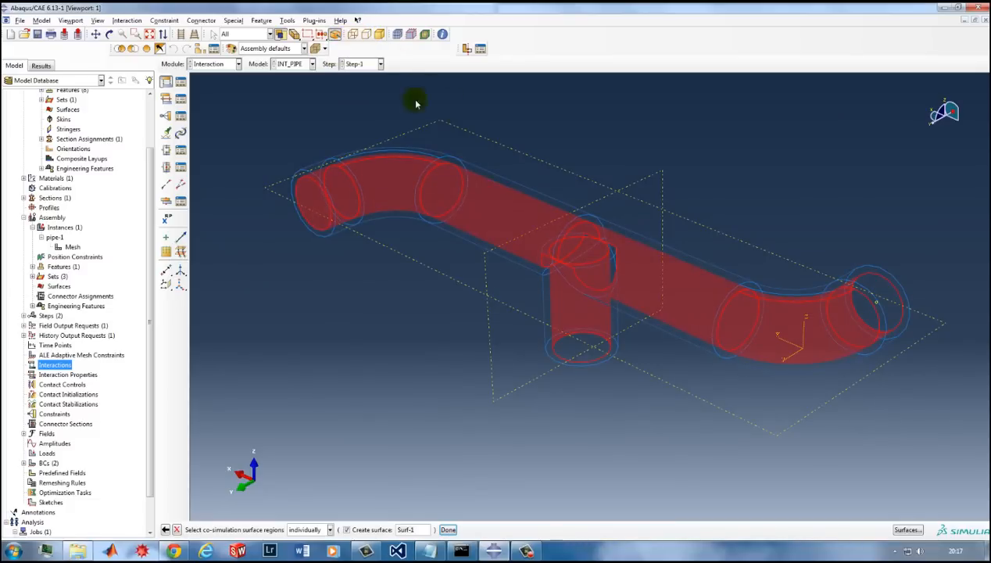
pyautogui.keyDown('ctrl'); pyautogui.keyDown('alt'); pyautogui.moveTo(556, 252); pyautogui.dragTo(550, 224); pyautogui.keyUp('alt'); pyautogui.keyUp('ctrl')
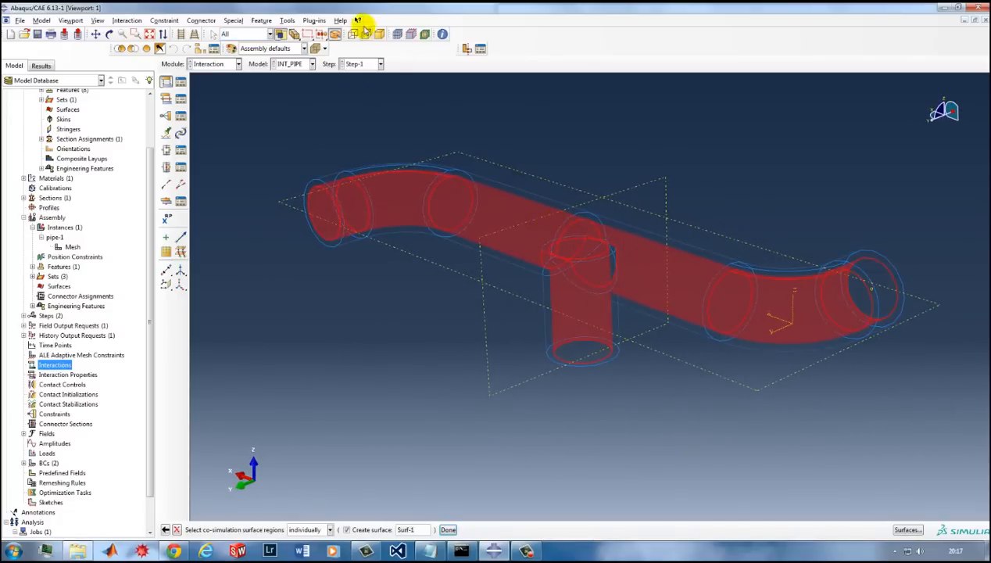
pyautogui.click(380, 35)
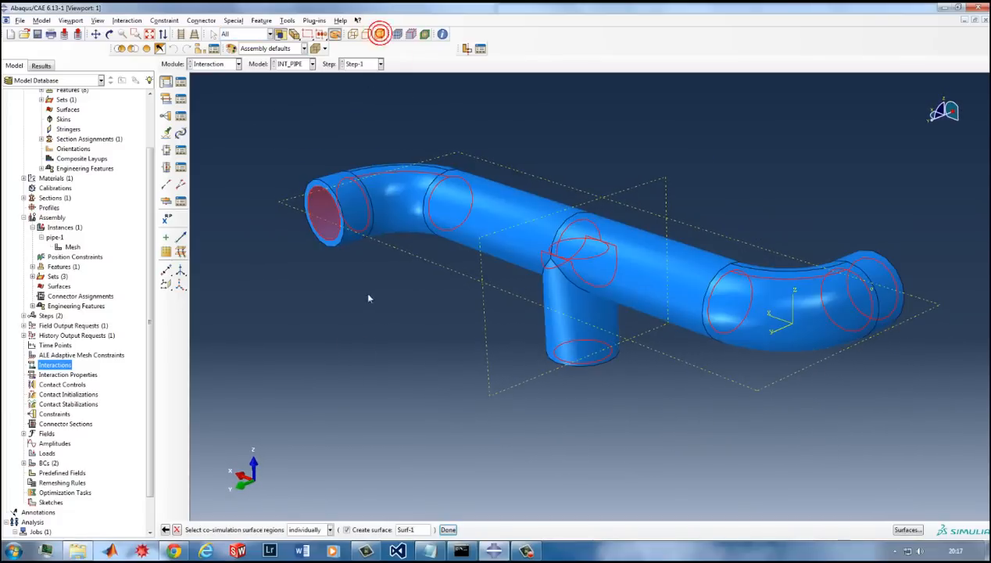
pyautogui.middleClick(399, 367)
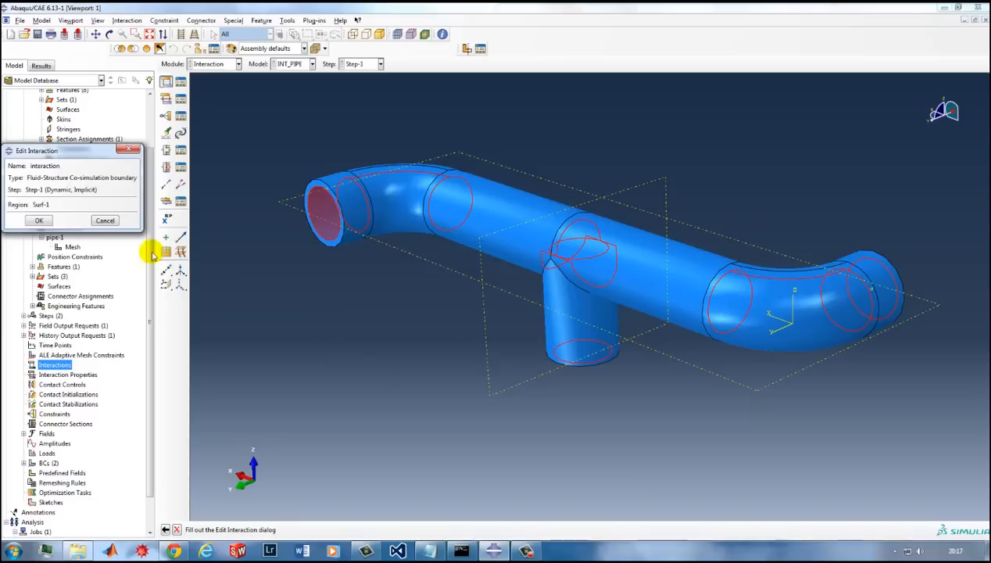
pyautogui.click(39, 221)
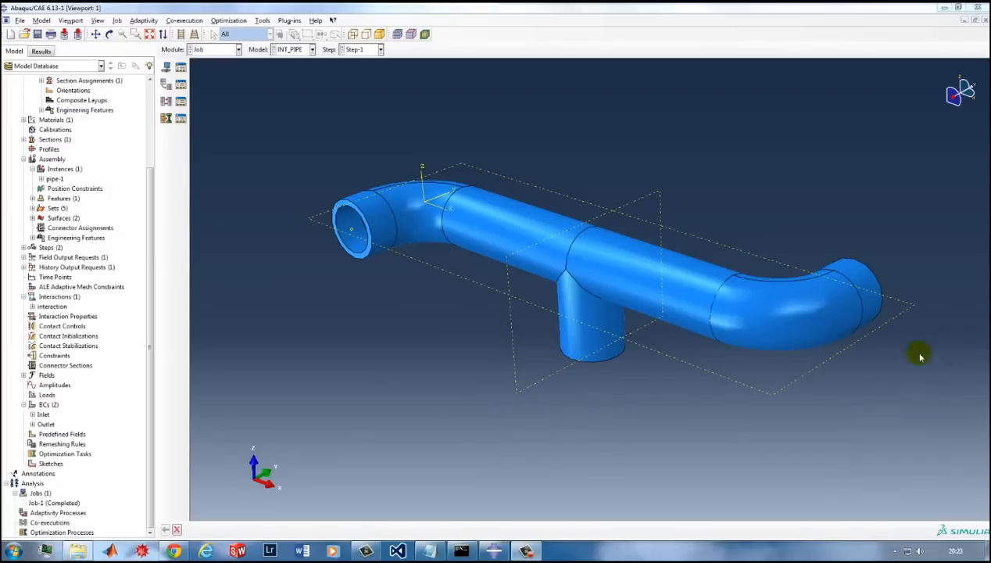
# Display the mesh of the pipe-1 instance in the INT_PIPE assembly to review it.
pyautogui.moveTo(146, 327); pyautogui.dragTo(148, 268)
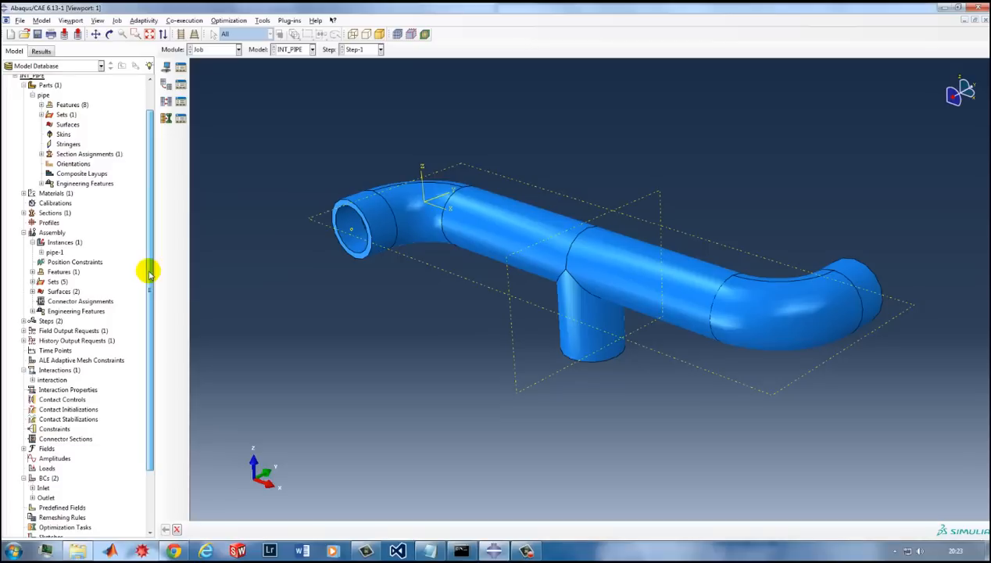
pyautogui.click(42, 252)
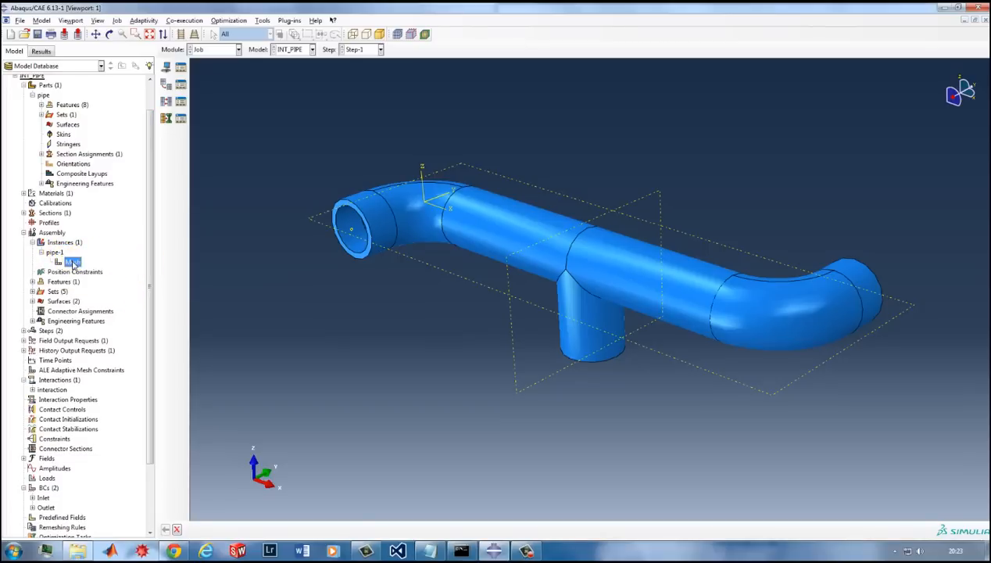
pyautogui.doubleClick(69, 262)
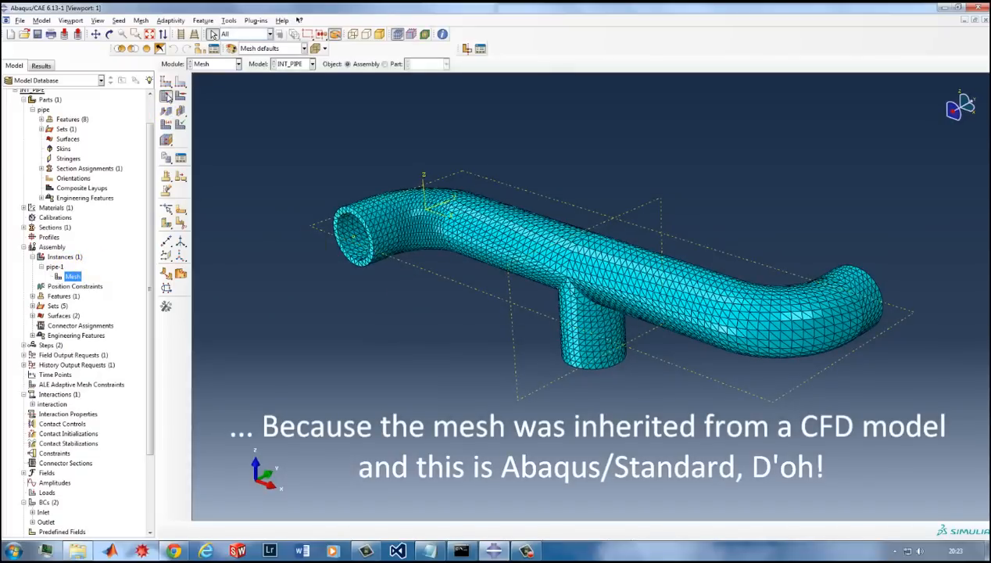
pyautogui.moveTo(167, 96); pyautogui.dragTo(209, 97)
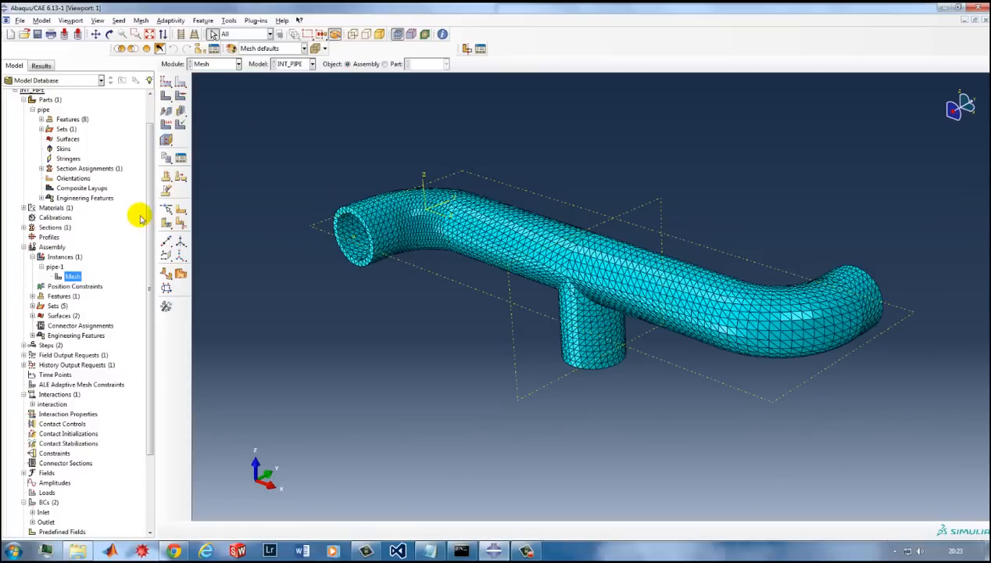
pyautogui.scroll(-3, 82, 438)
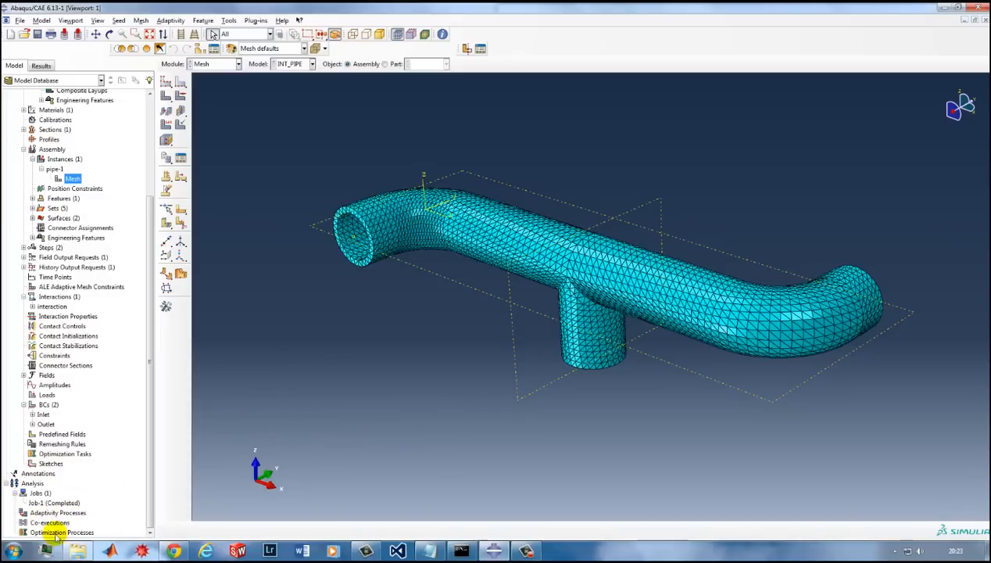
# Create the co-execution Co-execution-1 with INT_CFD as the first model and INT_PIPE as the second.
pyautogui.click(54, 502)
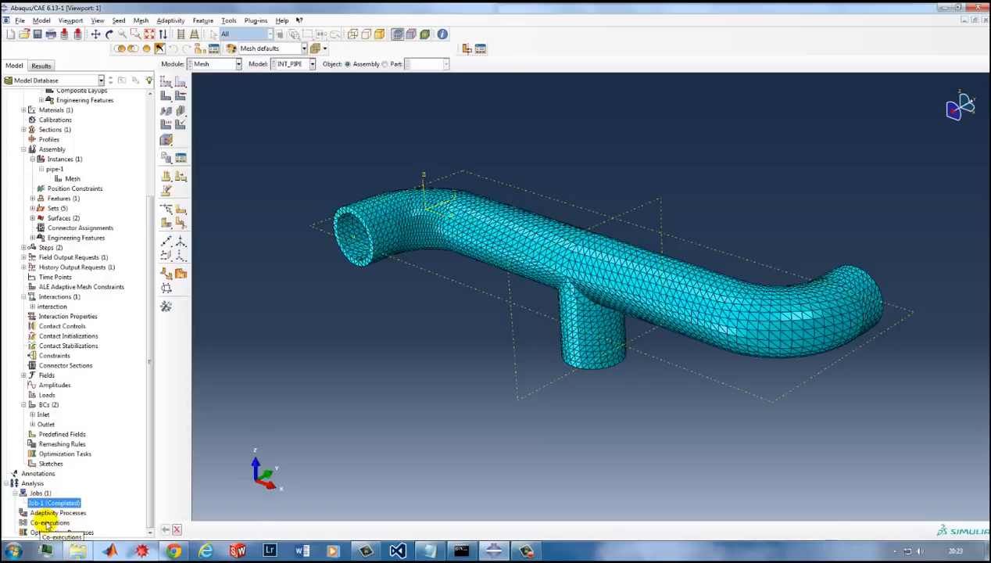
pyautogui.doubleClick(47, 522)
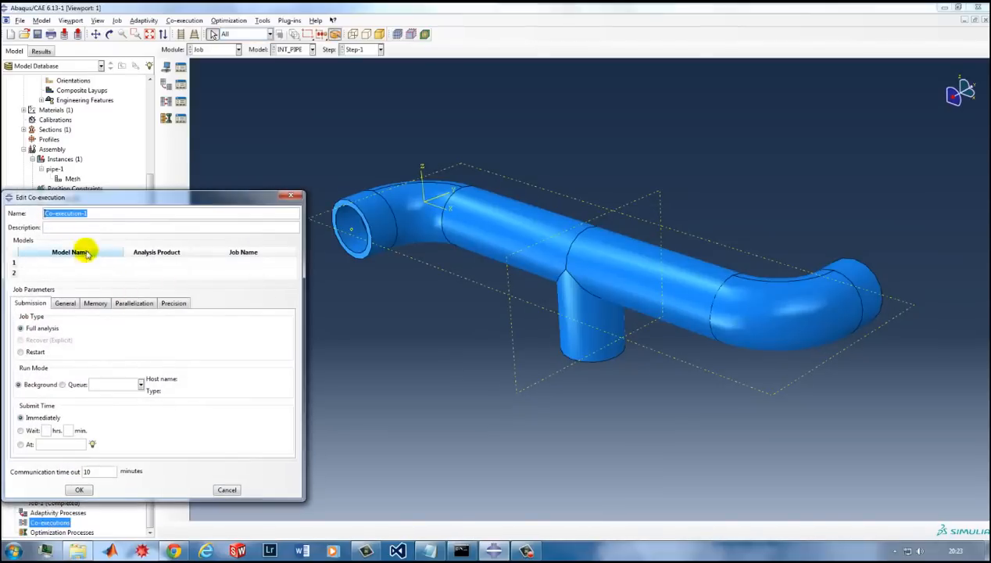
pyautogui.click(77, 263)
pyautogui.click(120, 264)
pyautogui.click(107, 286)
pyautogui.click(107, 273)
pyautogui.click(118, 272)
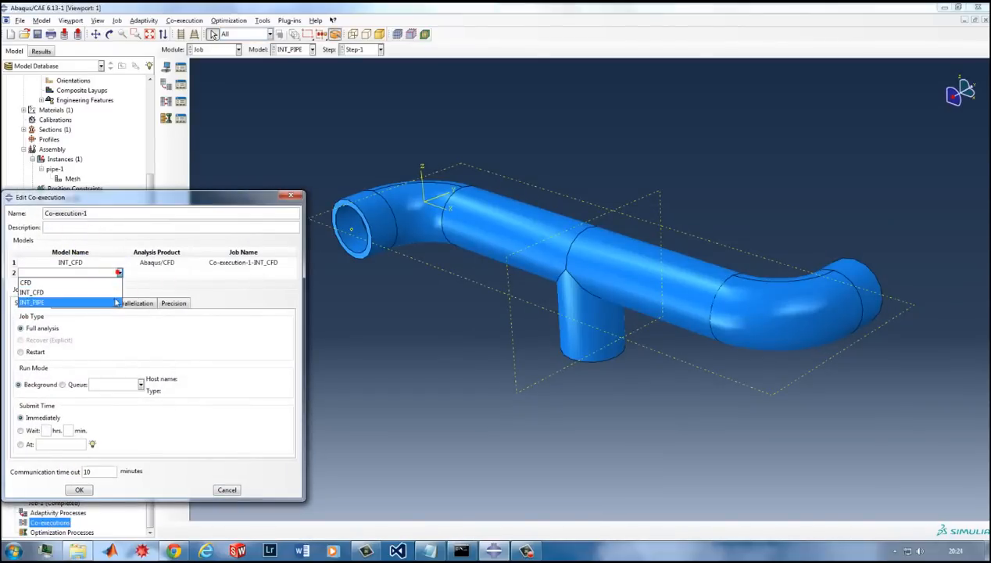
pyautogui.click(110, 303)
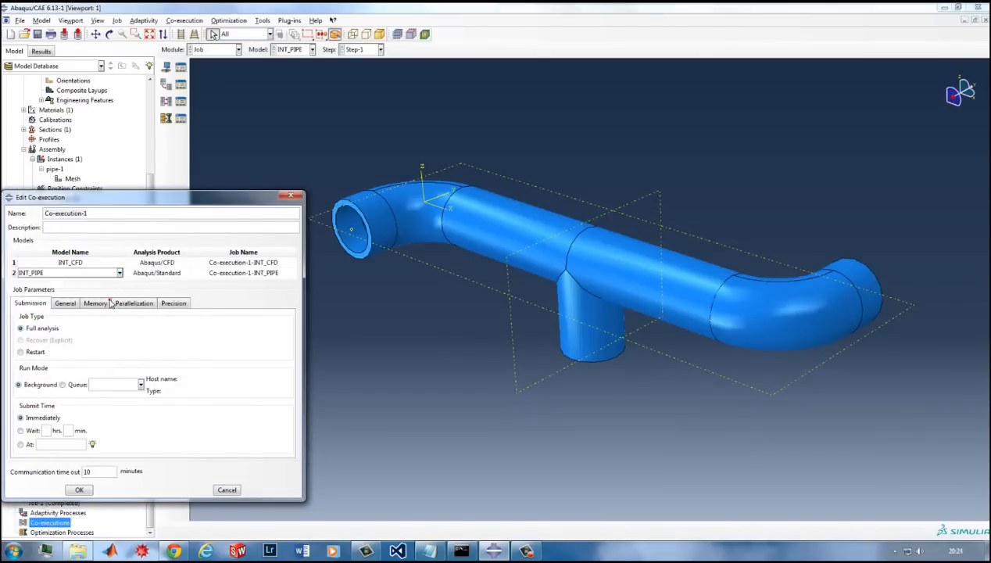
pyautogui.click(79, 489)
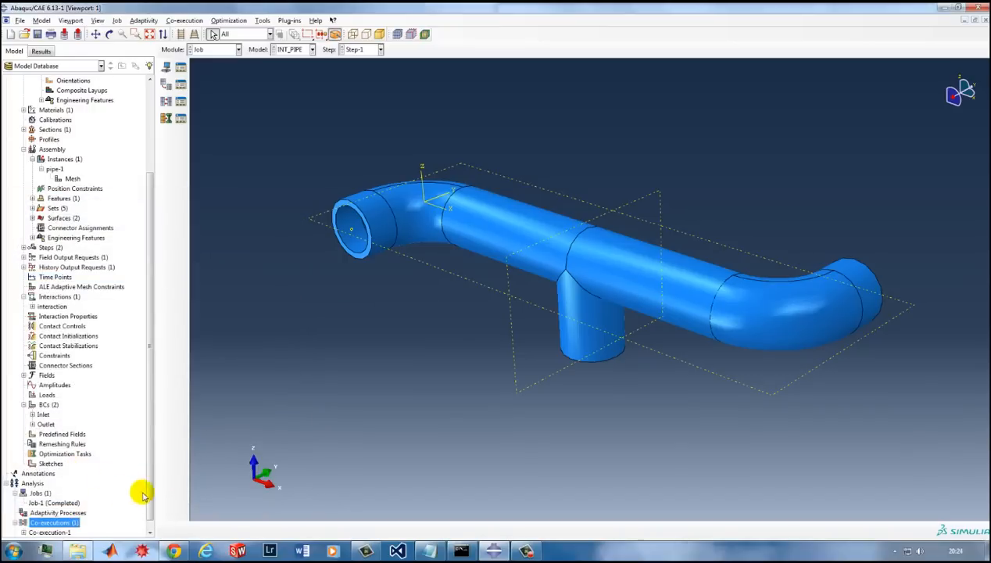
# Submit Co-execution-1 for analysis and allow its existing job files to be overwritten.
pyautogui.scroll(-1, 144, 491)
pyautogui.click(24, 522)
pyautogui.scroll(-1, 32, 519)
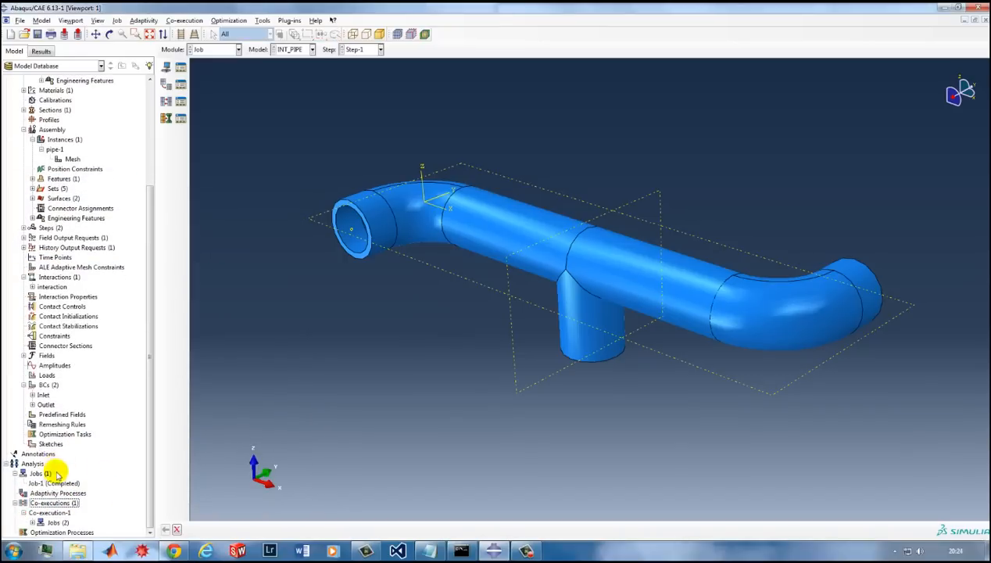
pyautogui.click(45, 512)
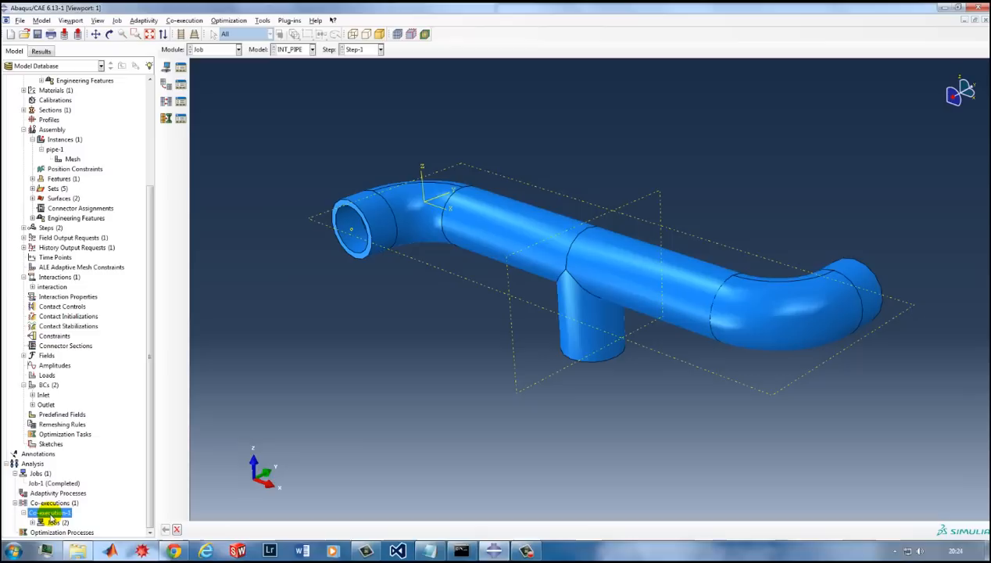
pyautogui.rightClick(47, 512)
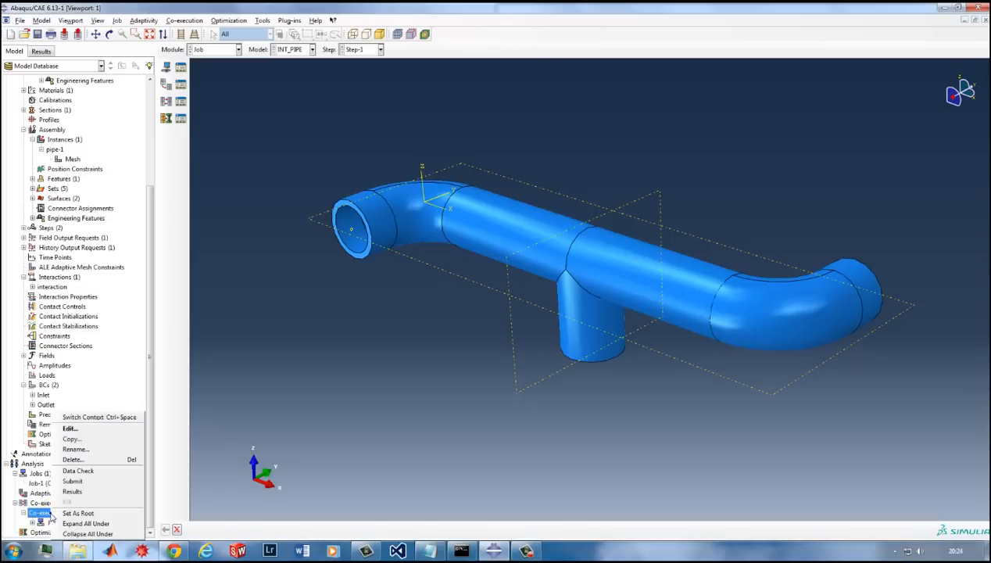
pyautogui.click(75, 482)
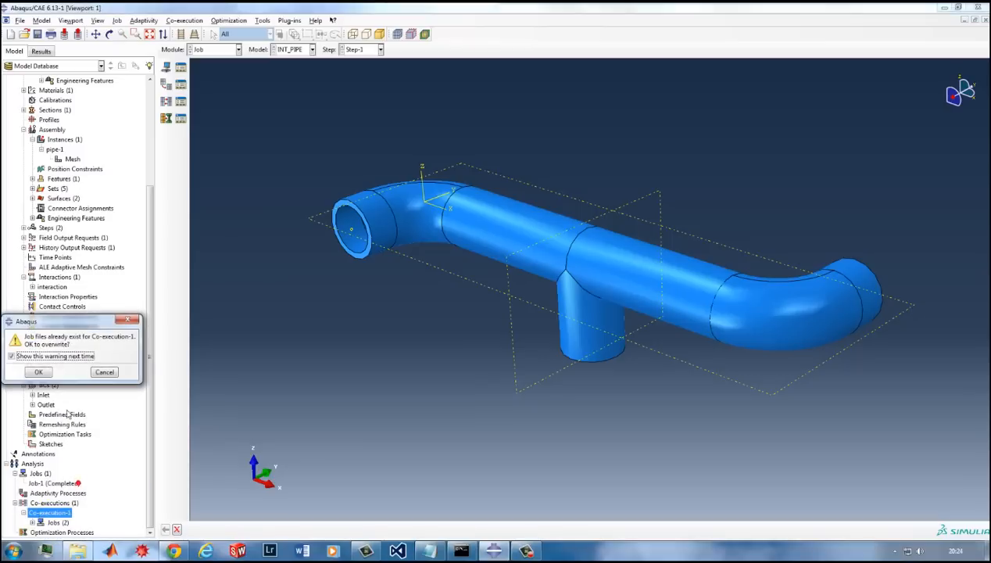
pyautogui.click(39, 372)
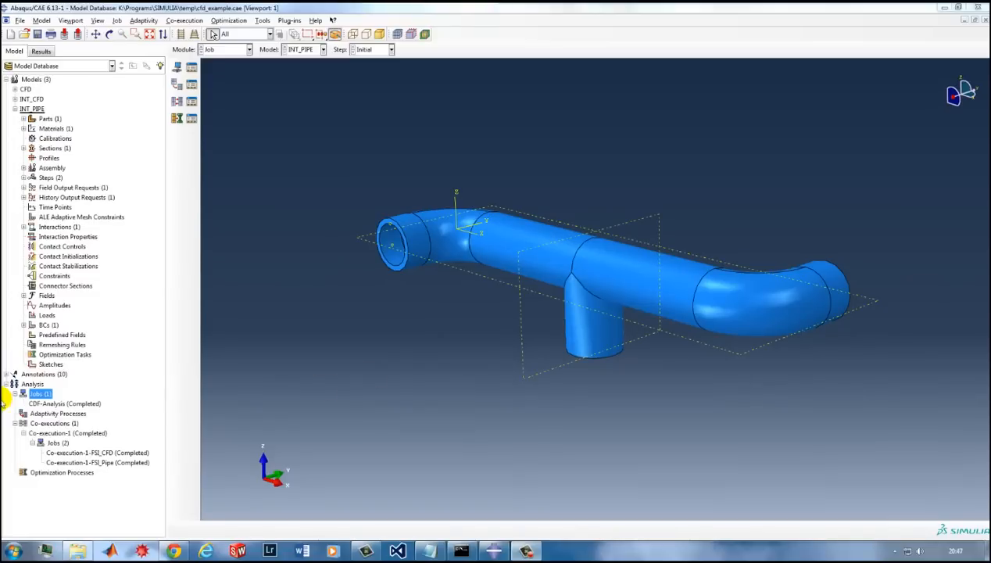
# Open the results of the completed Co-execution-1 and view the pipe model.
pyautogui.click(50, 435)
pyautogui.rightClick(50, 435)
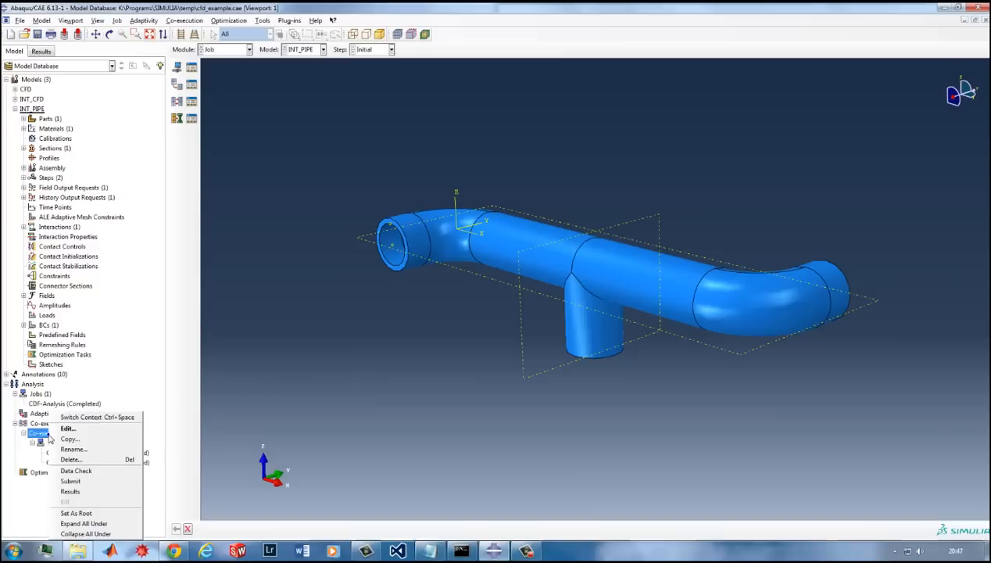
pyautogui.click(70, 490)
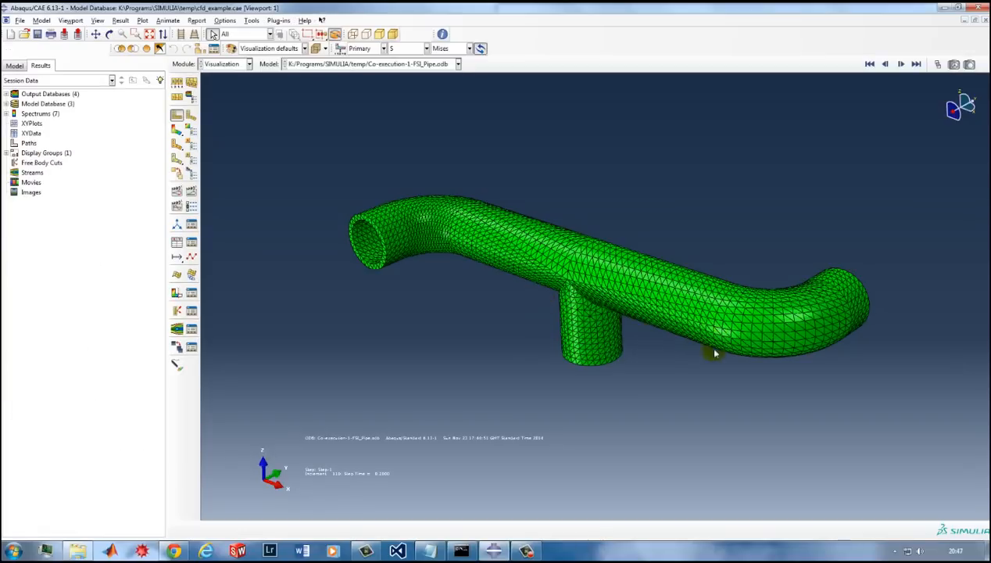
pyautogui.keyDown('ctrl'); pyautogui.keyDown('alt'); pyautogui.moveTo(774, 312); pyautogui.dragTo(625, 277); pyautogui.keyUp('alt'); pyautogui.keyUp('ctrl')
# Switch the displayed results to Co-execution-1-FSI_CFD.odb and limit the visible edges to feature edges.
pyautogui.click(458, 65)
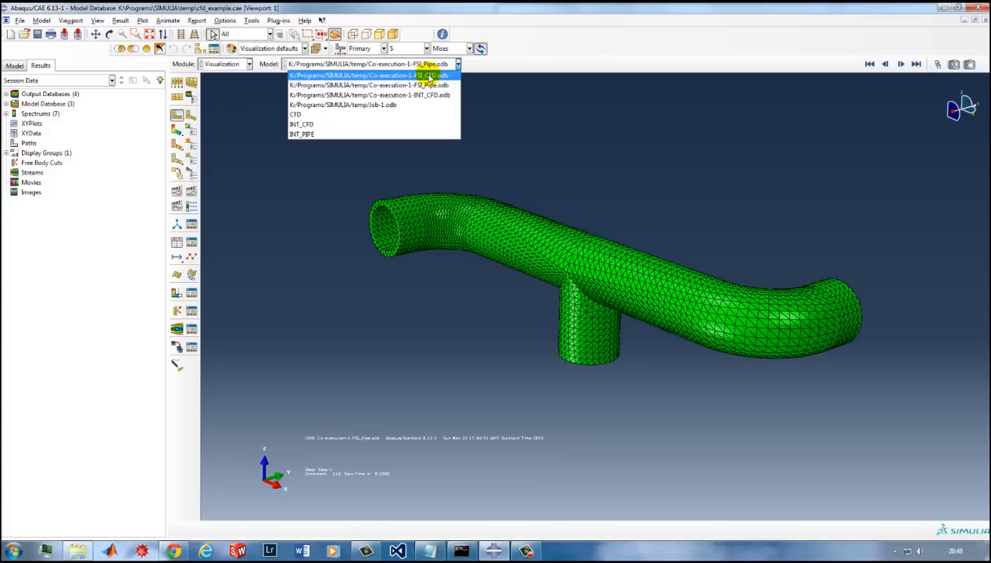
pyautogui.click(429, 76)
pyautogui.keyDown('ctrl'); pyautogui.keyDown('alt'); pyautogui.moveTo(534, 219); pyautogui.dragTo(624, 197); pyautogui.keyUp('alt'); pyautogui.keyUp('ctrl')
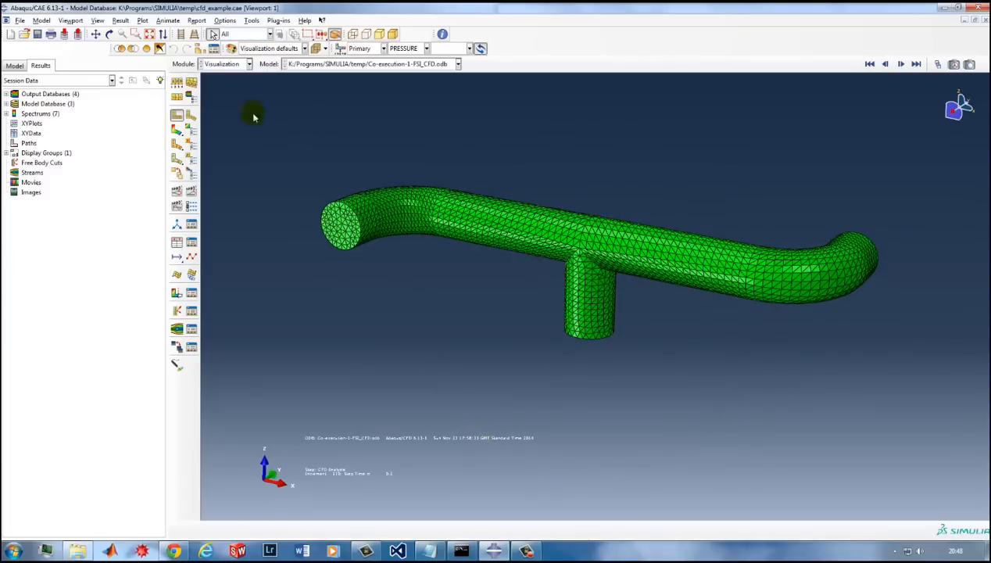
pyautogui.click(177, 82)
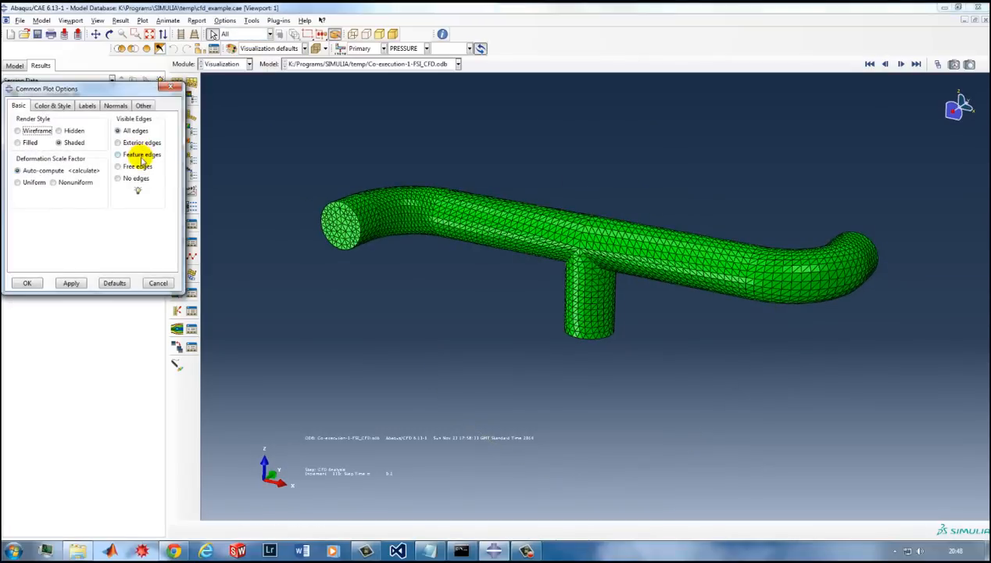
pyautogui.click(142, 155)
pyautogui.click(28, 282)
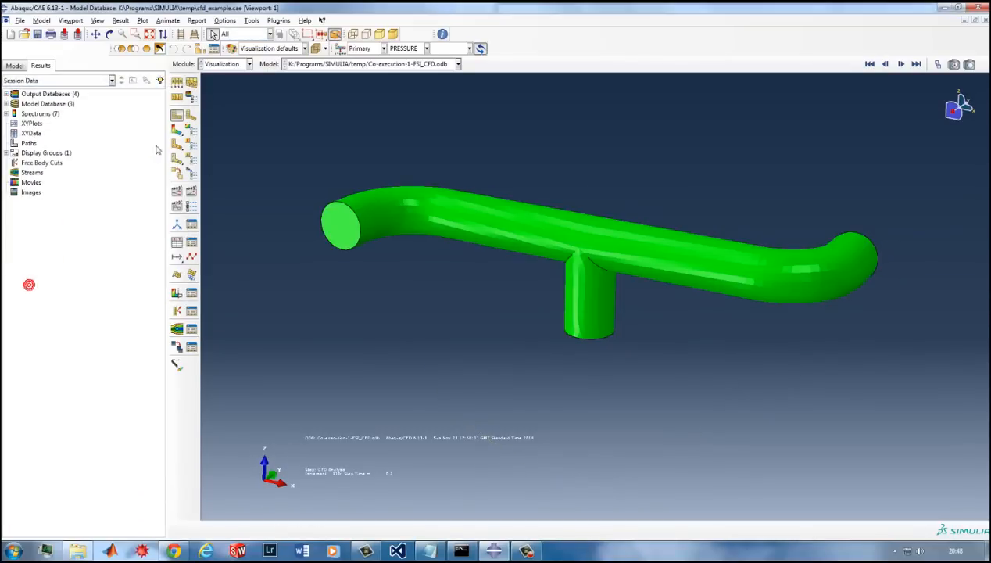
# Plot contours of the pressure and of the displacement magnitude U on the deformed fluid model.
pyautogui.click(176, 132)
pyautogui.keyDown('ctrl'); pyautogui.keyDown('alt'); pyautogui.moveTo(615, 304); pyautogui.dragTo(606, 308); pyautogui.keyUp('alt'); pyautogui.keyUp('ctrl')
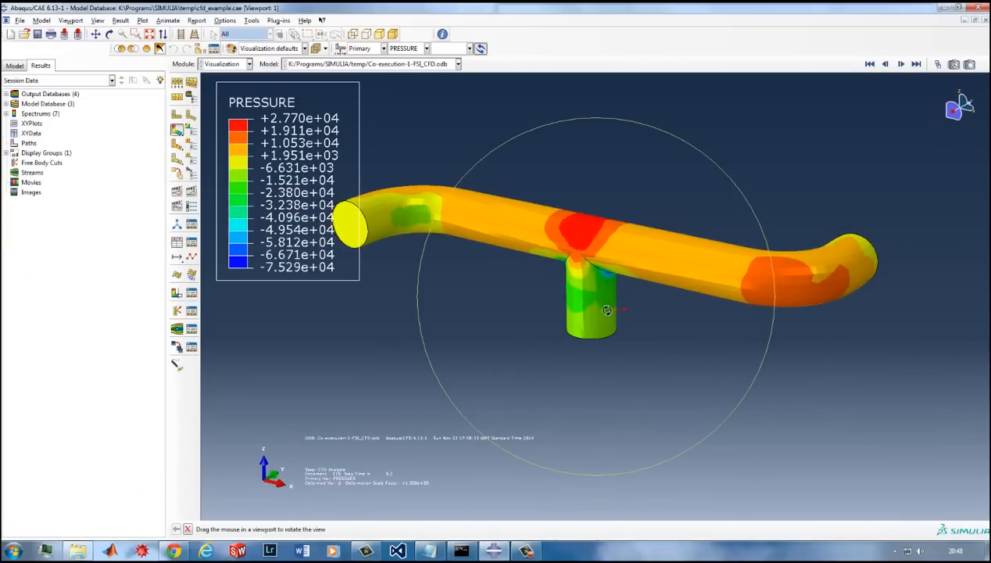
pyautogui.keyDown('ctrl'); pyautogui.keyDown('alt'); pyautogui.moveTo(524, 226); pyautogui.dragTo(533, 222); pyautogui.keyUp('alt'); pyautogui.keyUp('ctrl')
pyautogui.keyDown('ctrl'); pyautogui.keyDown('alt'); pyautogui.moveTo(642, 307); pyautogui.dragTo(437, 178); pyautogui.keyUp('alt'); pyautogui.keyUp('ctrl')
pyautogui.click(408, 49)
pyautogui.click(403, 81)
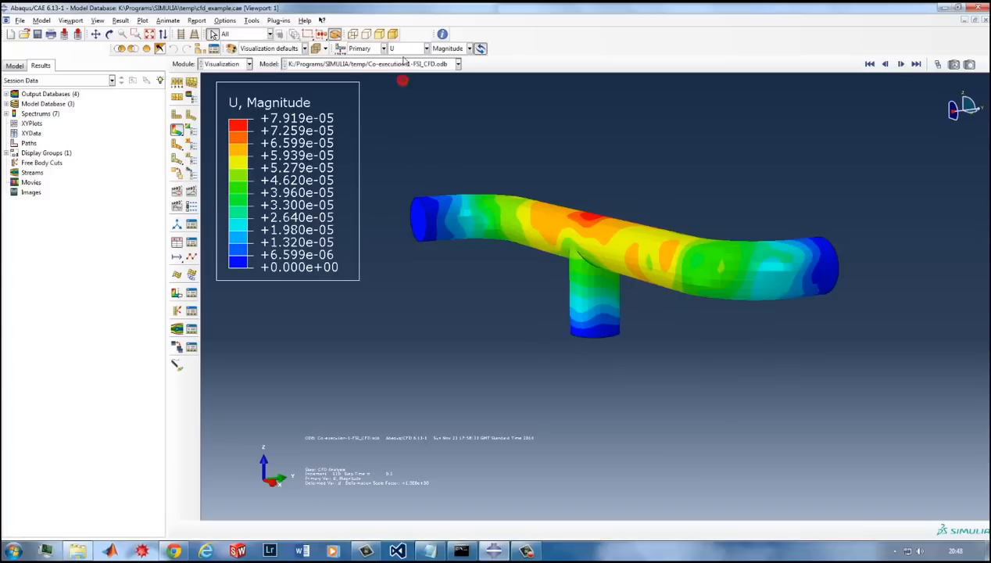
# Change the plotted variable to velocity V and display it as resultant vector symbols.
pyautogui.click(402, 52)
pyautogui.click(397, 91)
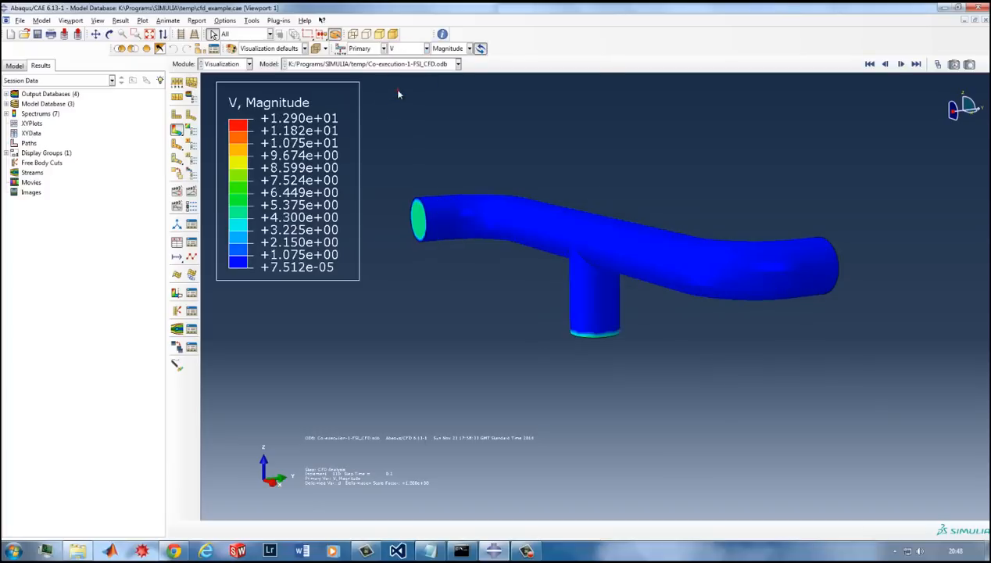
pyautogui.click(368, 48)
pyautogui.click(369, 80)
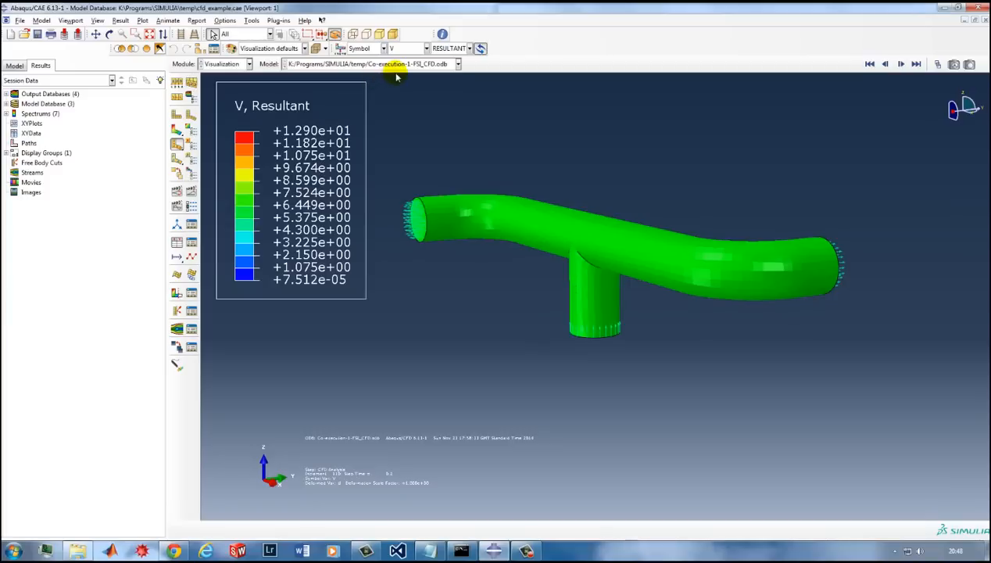
# Keep the velocity symbols on RESULTANT, render the fluid model in wireframe and inspect the flow vectors around the T-junction.
pyautogui.click(447, 48)
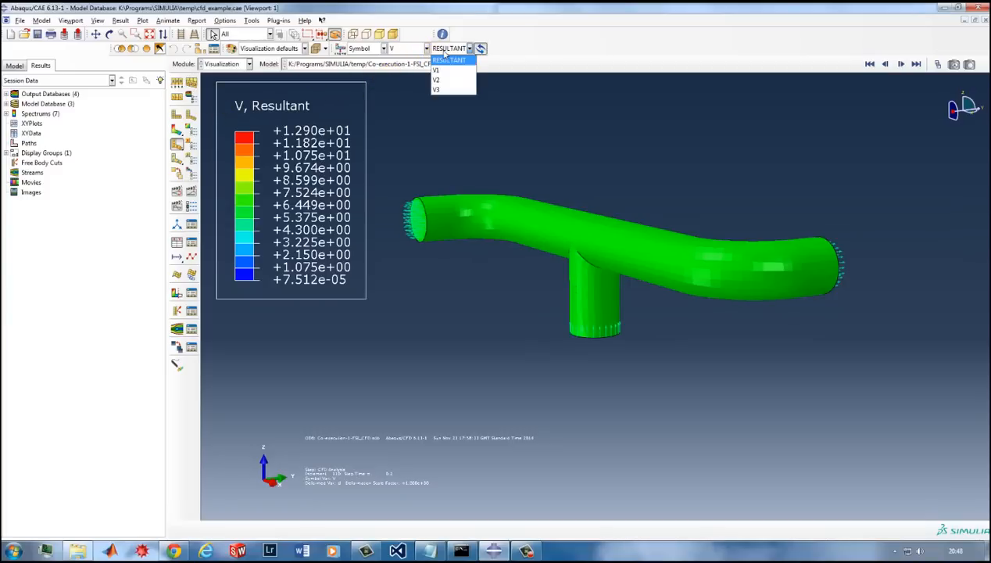
pyautogui.click(447, 61)
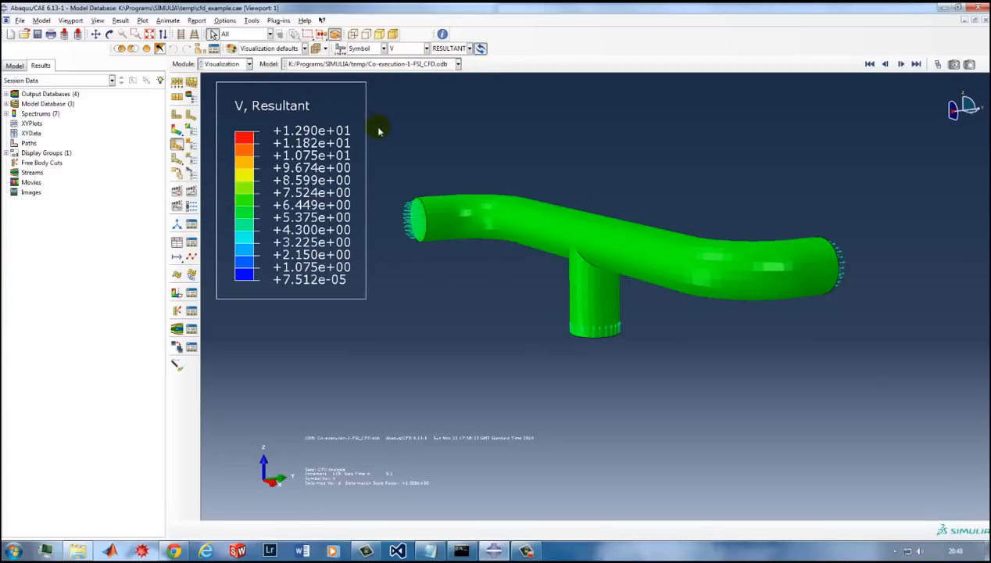
pyautogui.click(353, 35)
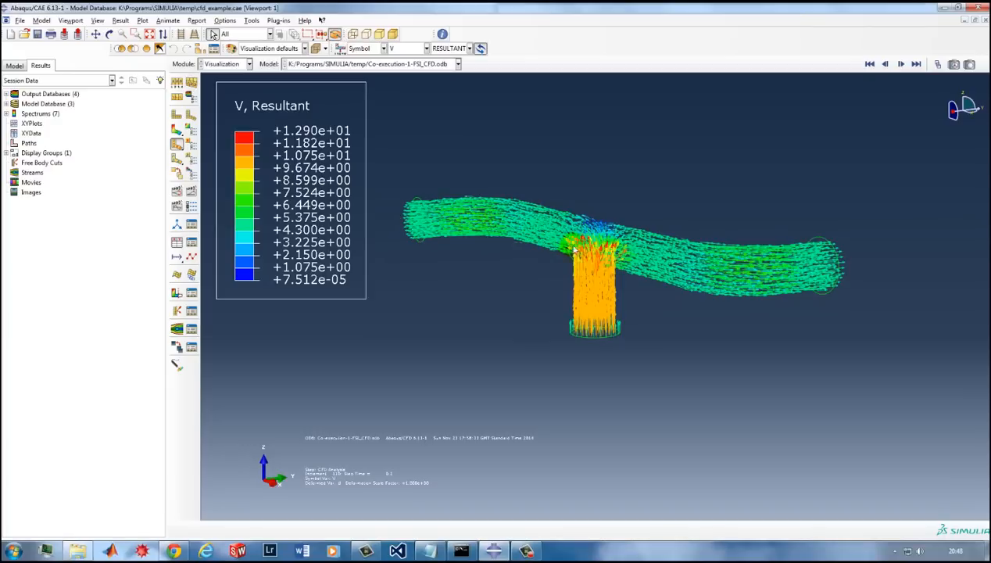
pyautogui.scroll(-4, 587, 252)
pyautogui.keyDown('ctrl'); pyautogui.keyDown('alt'); pyautogui.moveTo(755, 342); pyautogui.dragTo(702, 379); pyautogui.keyUp('alt'); pyautogui.keyUp('ctrl')
pyautogui.moveTo(495, 253); pyautogui.dragTo(393, 236)
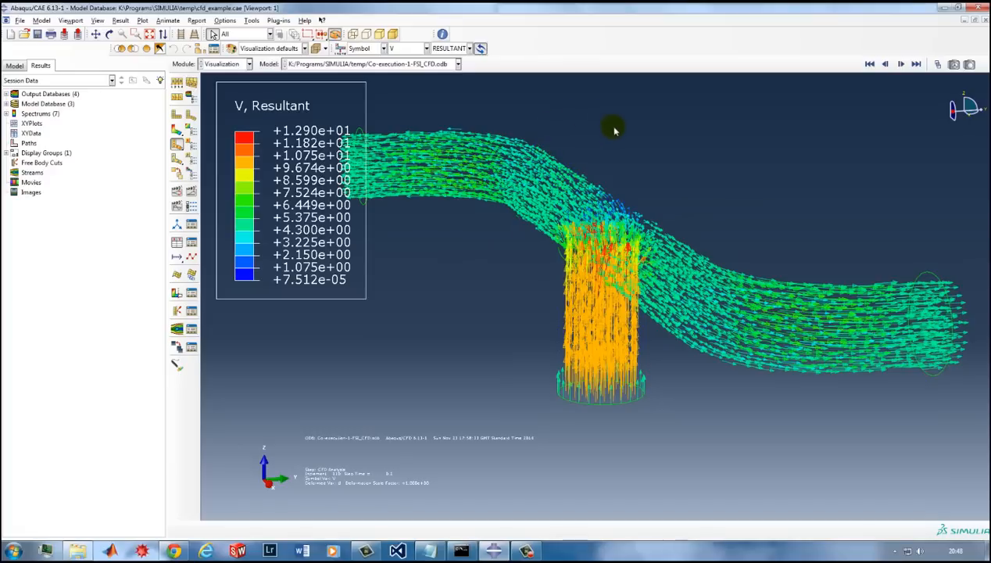
# Switch to Co-execution-1-FSI_Pipe.odb, render it shaded and plot the Mises stress contours on the deformed pipe.
pyautogui.click(444, 65)
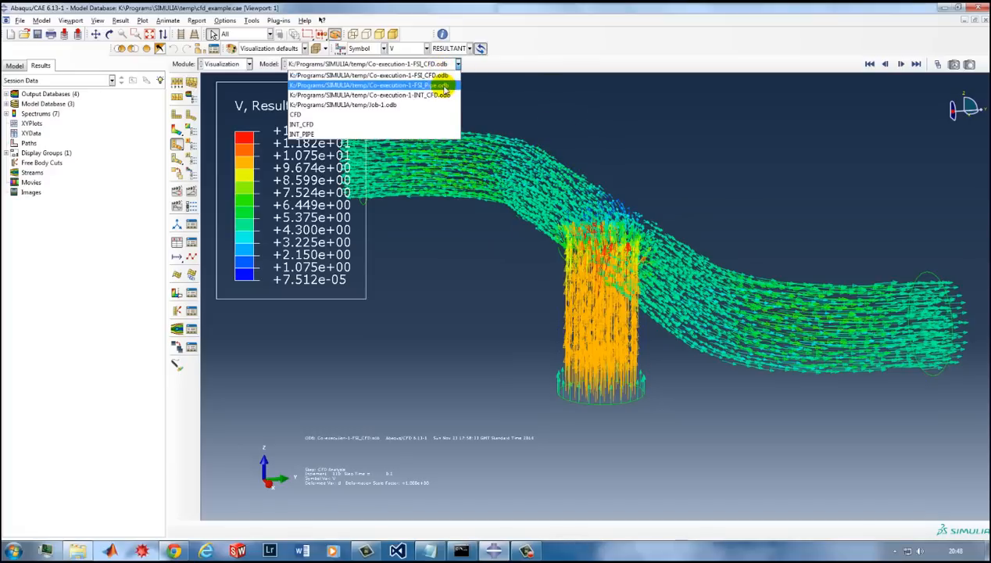
pyautogui.click(434, 84)
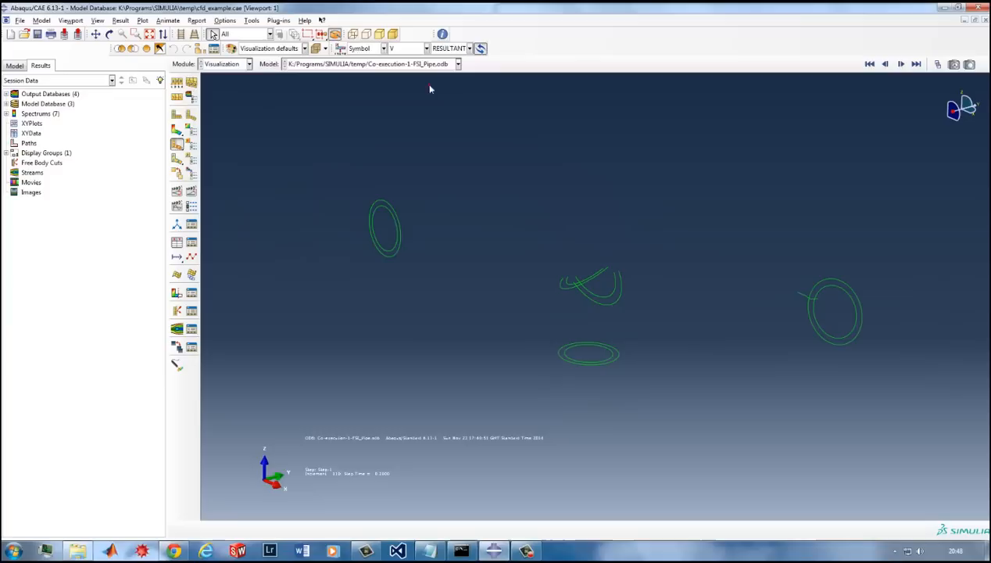
pyautogui.click(392, 34)
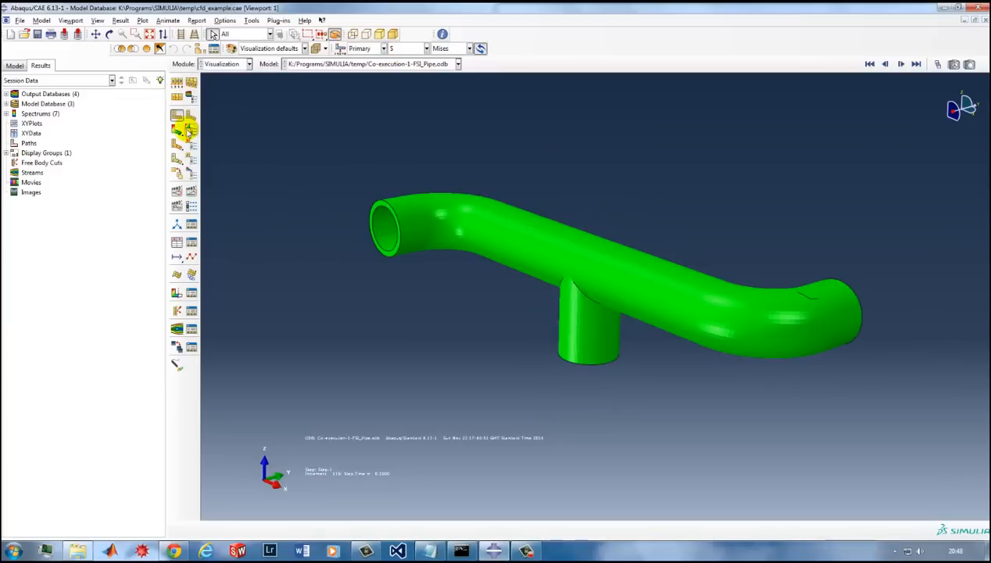
pyautogui.click(177, 133)
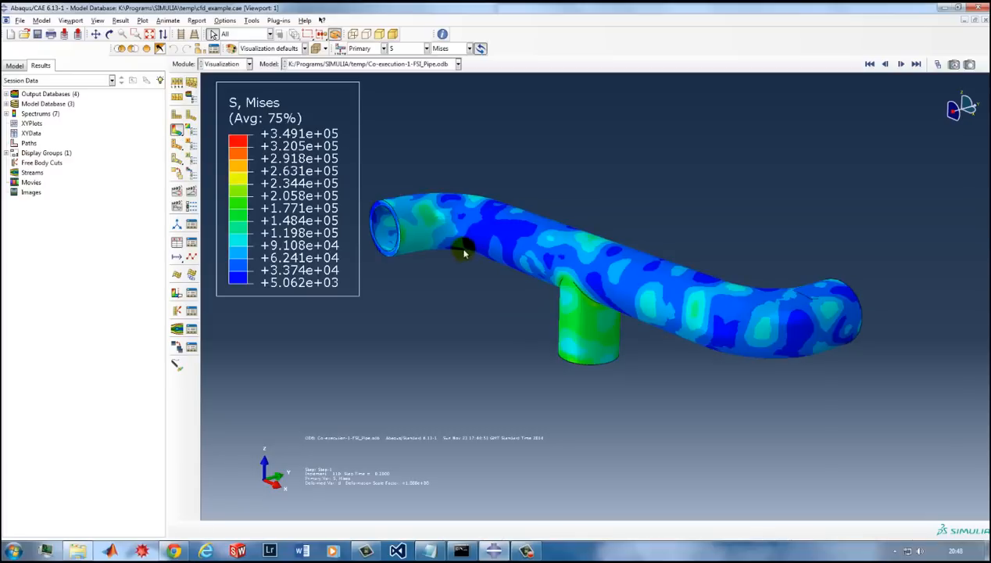
pyautogui.keyDown('ctrl'); pyautogui.keyDown('alt'); pyautogui.moveTo(626, 344); pyautogui.dragTo(582, 336); pyautogui.keyUp('alt'); pyautogui.keyUp('ctrl')
pyautogui.moveTo(663, 318)
pyautogui.keyDown('ctrl'); pyautogui.keyDown('alt'); pyautogui.mouseDown()
pyautogui.moveTo(672, 334)
pyautogui.moveTo(647, 325)
pyautogui.mouseUp(); pyautogui.keyUp('alt'); pyautogui.keyUp('ctrl')
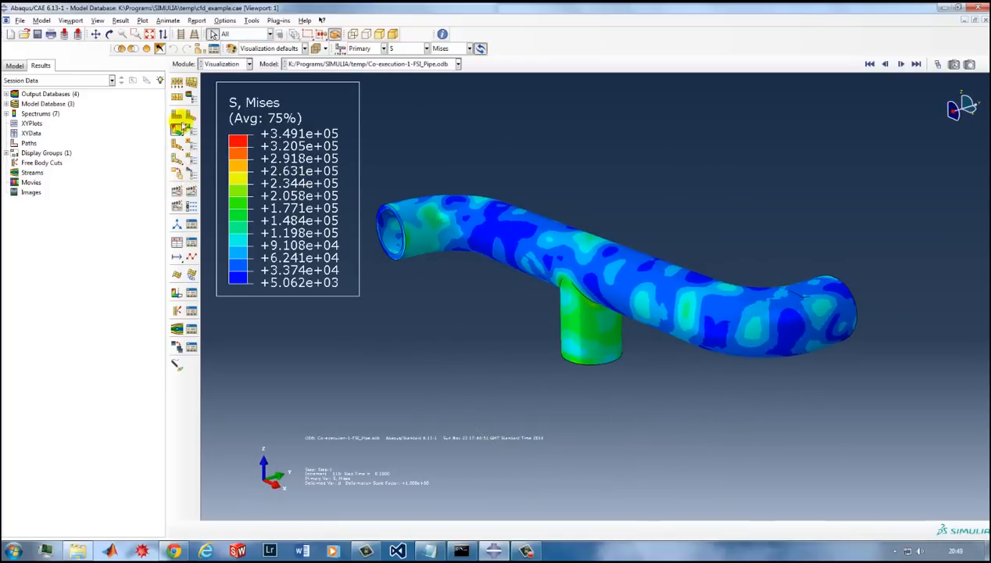
# Set the visible edges of the pipe plot to all edges.
pyautogui.click(177, 82)
pyautogui.click(135, 132)
pyautogui.click(27, 283)
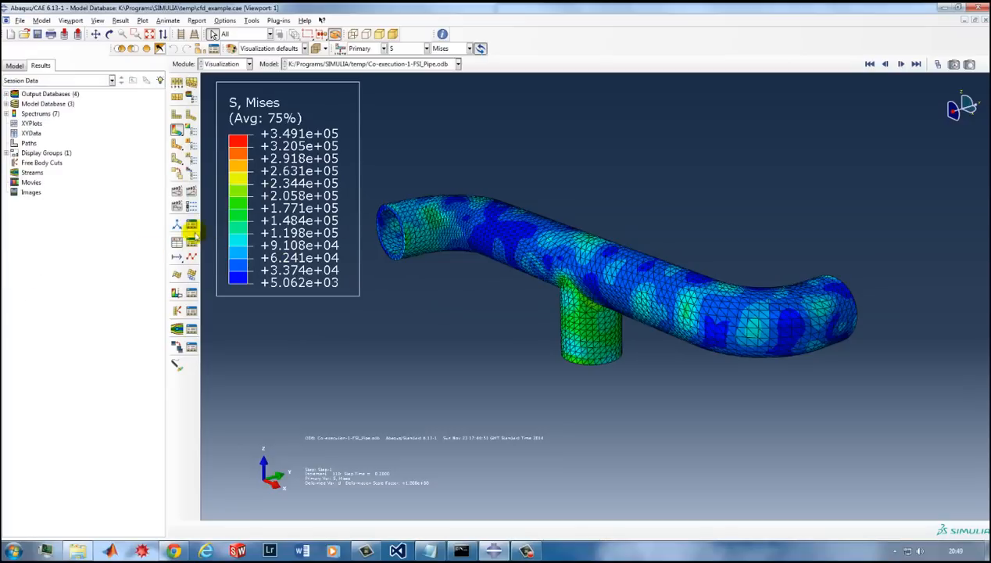
# Section the pipe with the X-Plane view cut and translate the cut along the model to position 159.987.
pyautogui.click(176, 293)
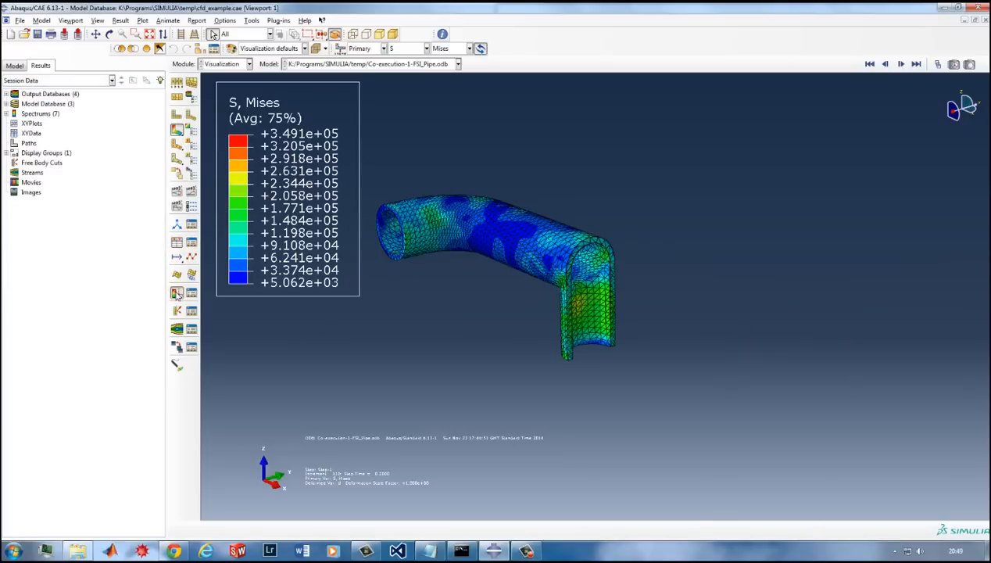
pyautogui.click(177, 294)
pyautogui.click(192, 293)
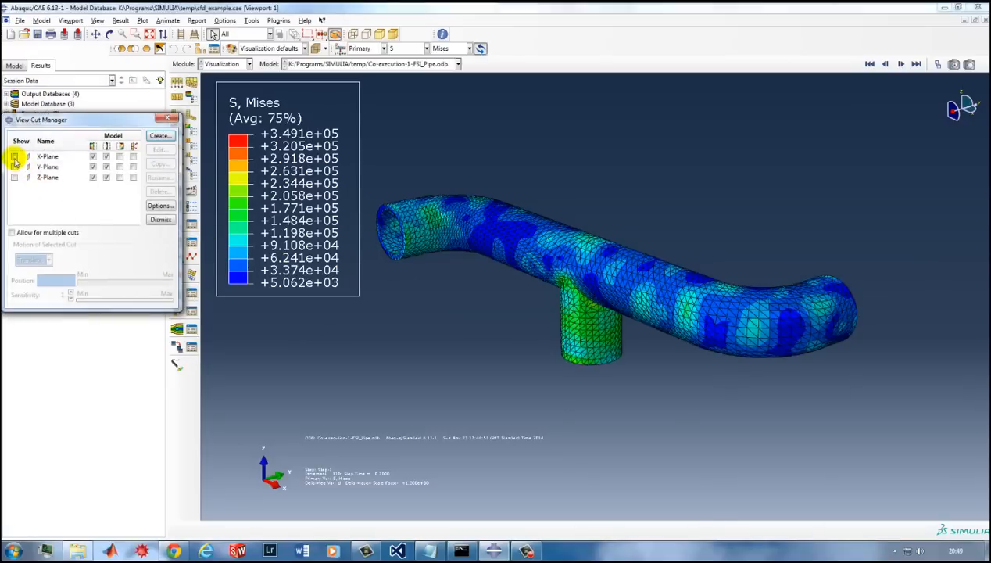
pyautogui.click(14, 156)
pyautogui.moveTo(125, 282); pyautogui.dragTo(180, 284)
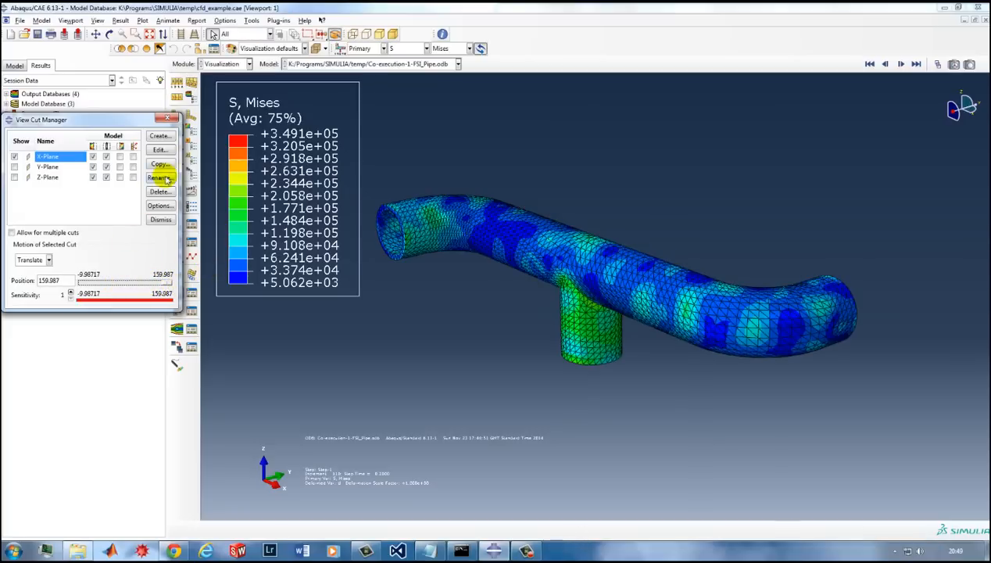
pyautogui.click(167, 118)
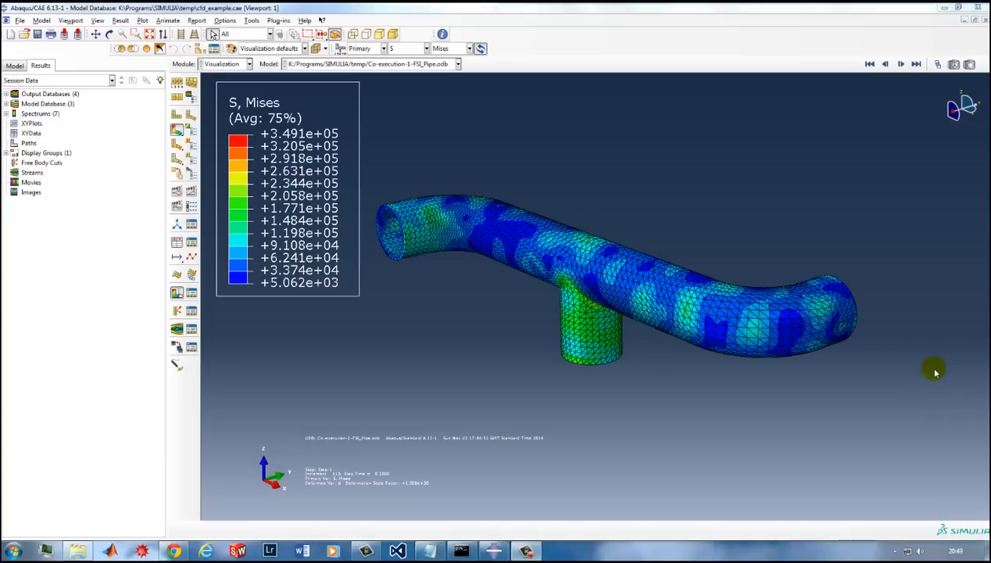
# Create a second viewport, tile both viewports vertically and turn off the view cut in the new one.
pyautogui.click(70, 20)
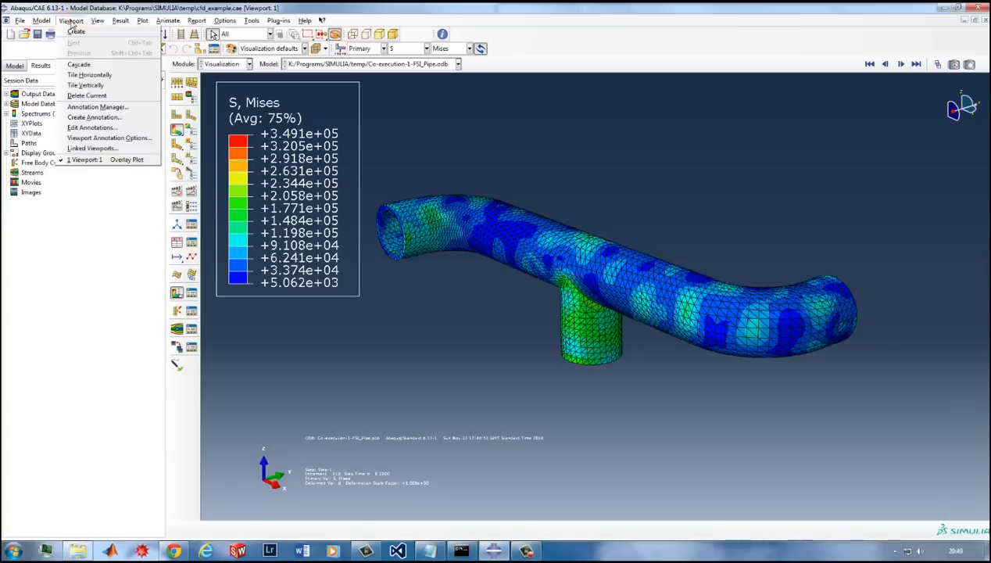
pyautogui.click(76, 32)
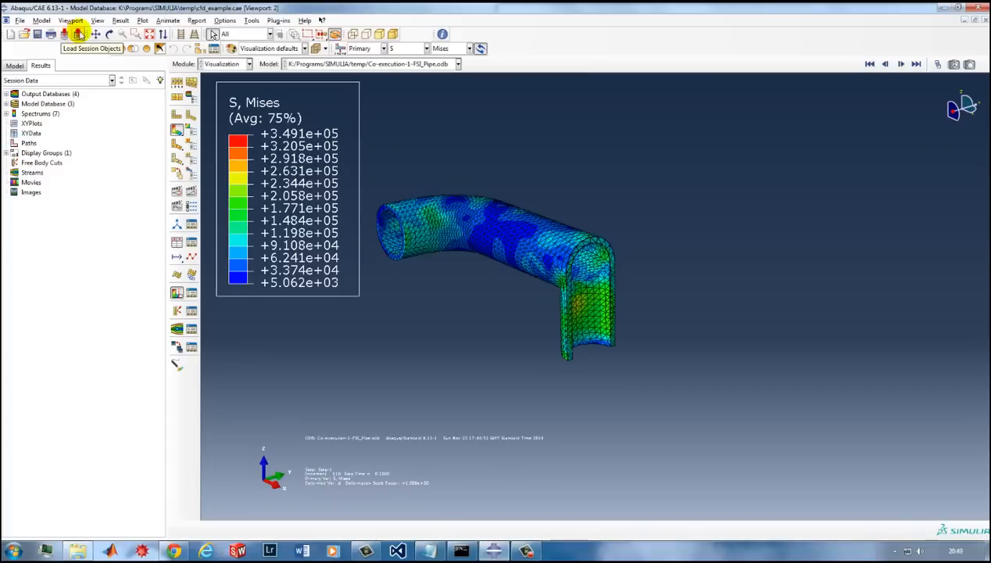
pyautogui.click(70, 21)
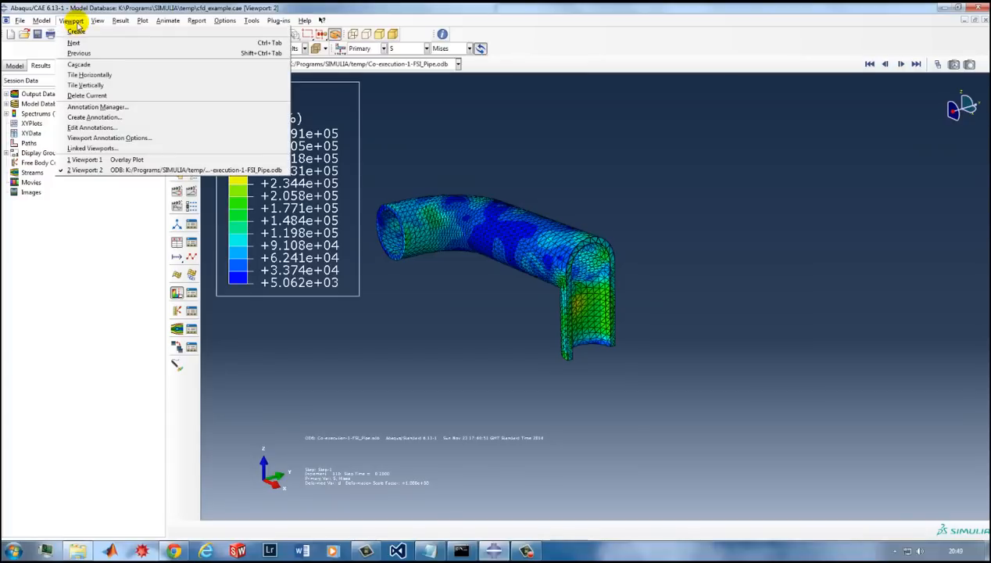
pyautogui.click(87, 85)
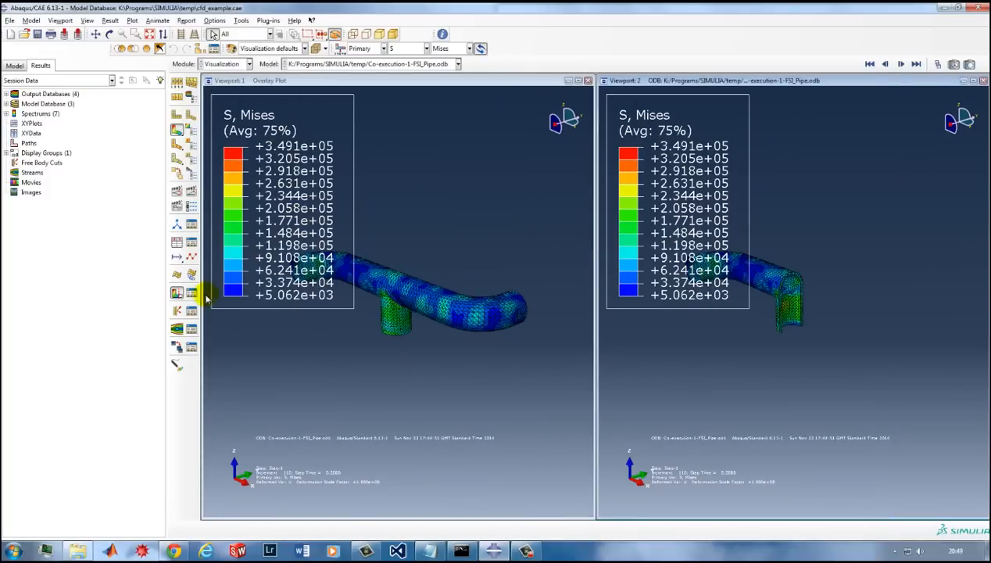
pyautogui.click(175, 290)
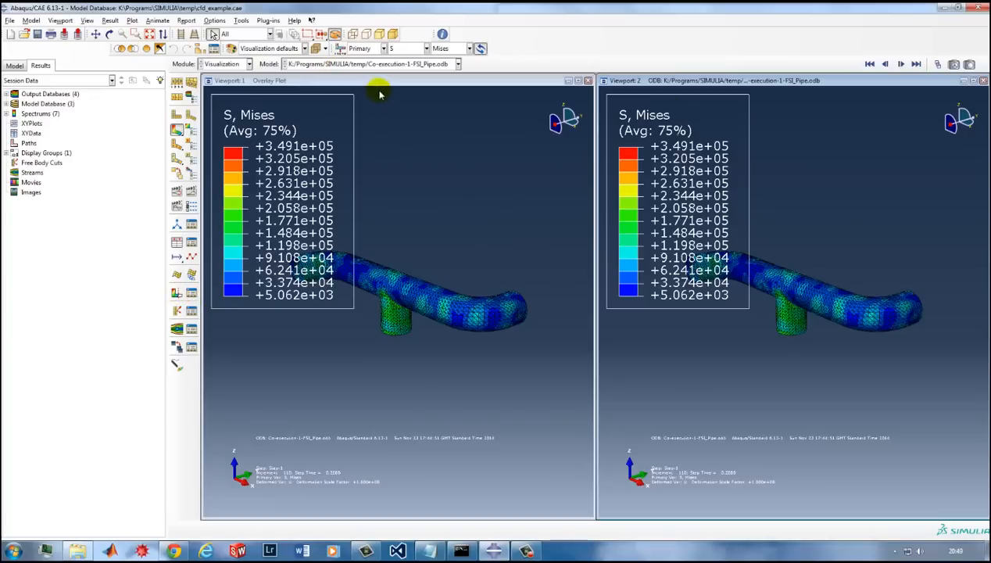
# Show Co-execution-1-FSI_CFD.odb in Viewport 1, keep Co-execution-1-FSI_Pipe.odb in Viewport 2, and fit both models to their viewports.
pyautogui.click(458, 63)
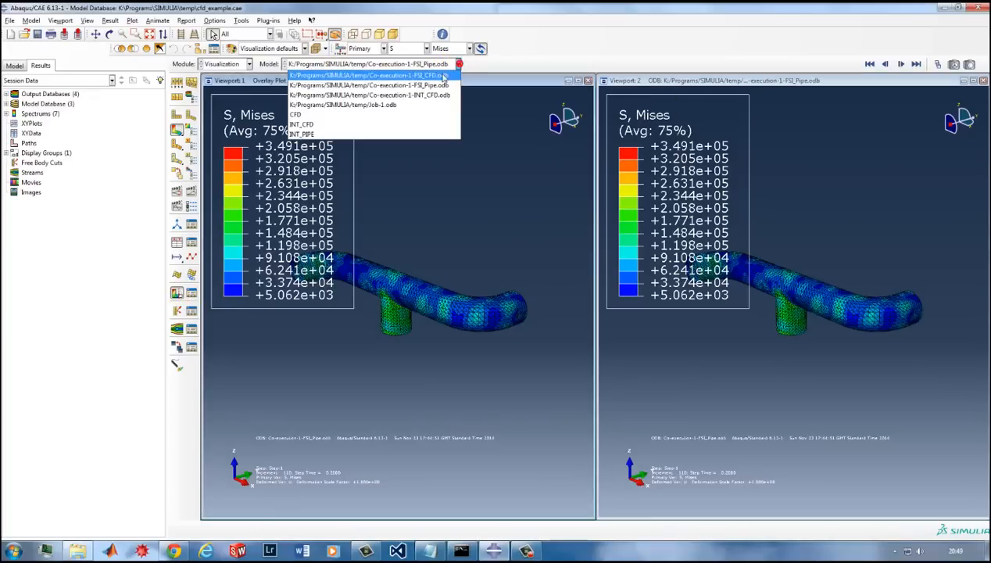
pyautogui.click(420, 75)
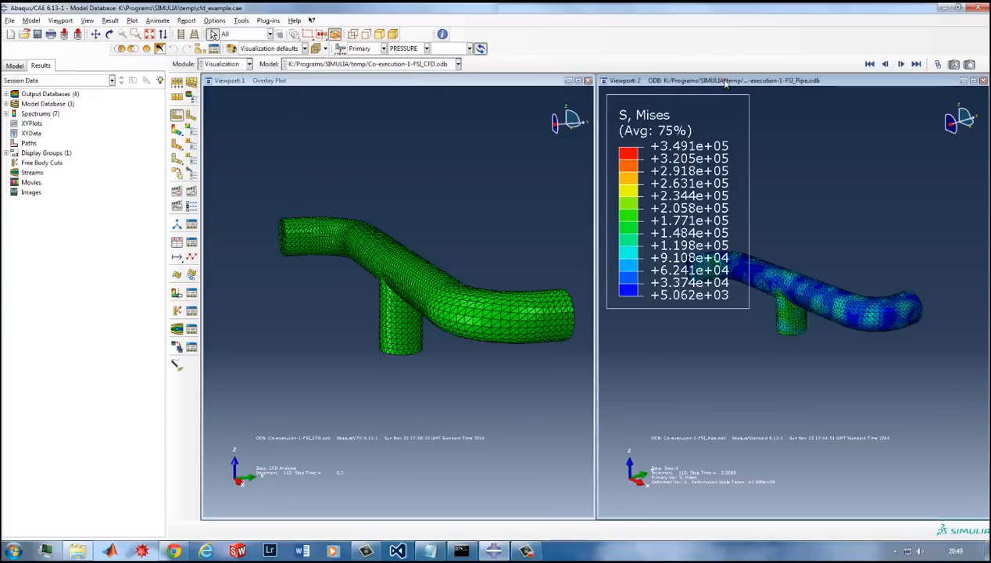
pyautogui.click(458, 64)
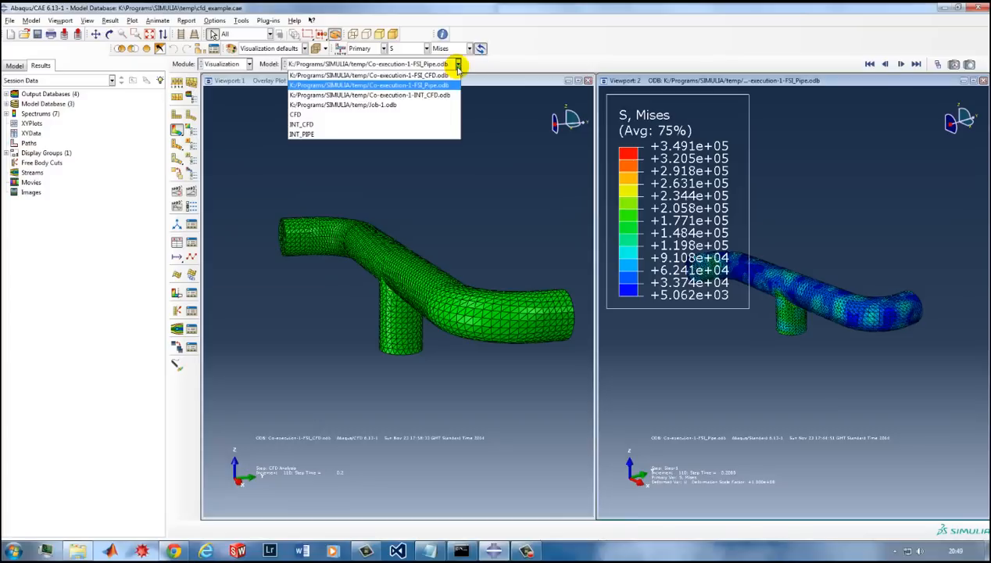
pyautogui.click(430, 85)
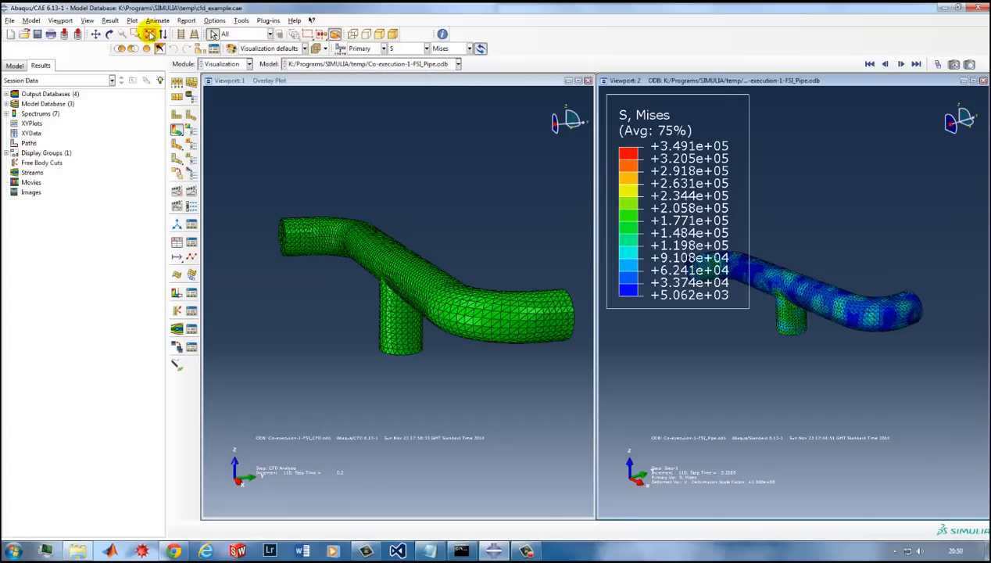
pyautogui.click(149, 35)
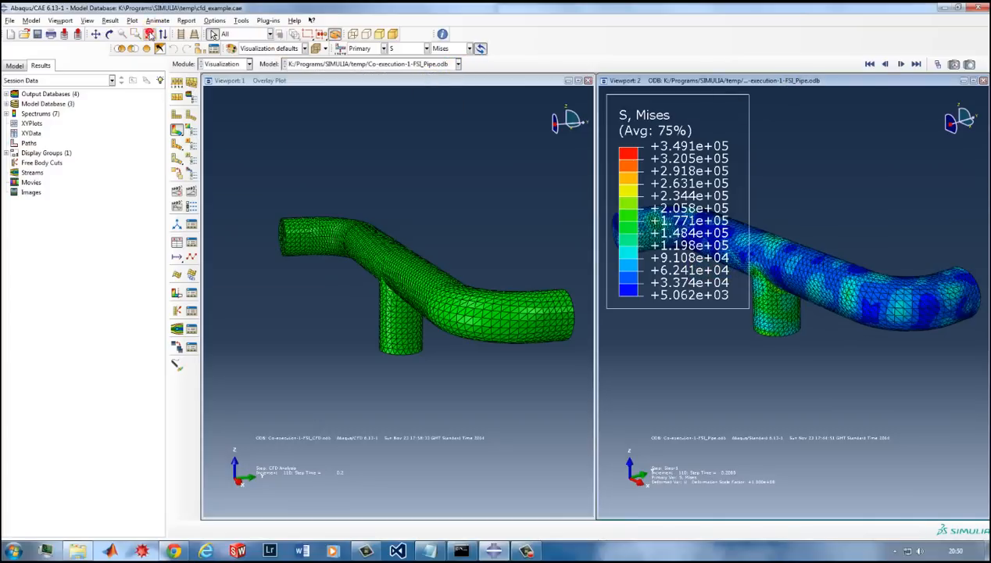
pyautogui.click(223, 79)
pyautogui.click(149, 35)
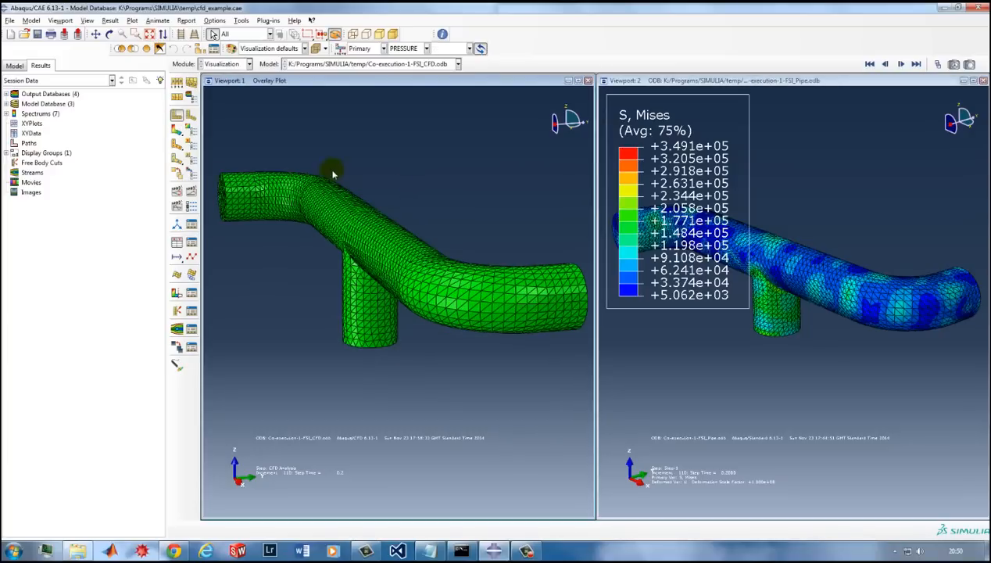
# Plot the pressure contours on the fluid model in Viewport 1, then return it to the undeformed shape plot.
pyautogui.click(177, 130)
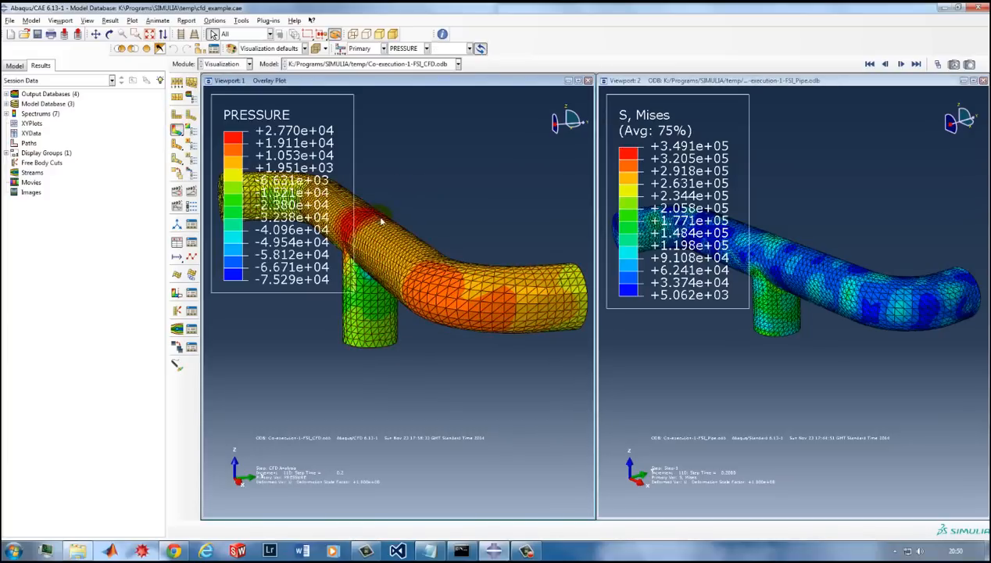
pyautogui.keyDown('ctrl'); pyautogui.keyDown('alt'); pyautogui.moveTo(386, 285); pyautogui.dragTo(411, 290); pyautogui.keyUp('alt'); pyautogui.keyUp('ctrl')
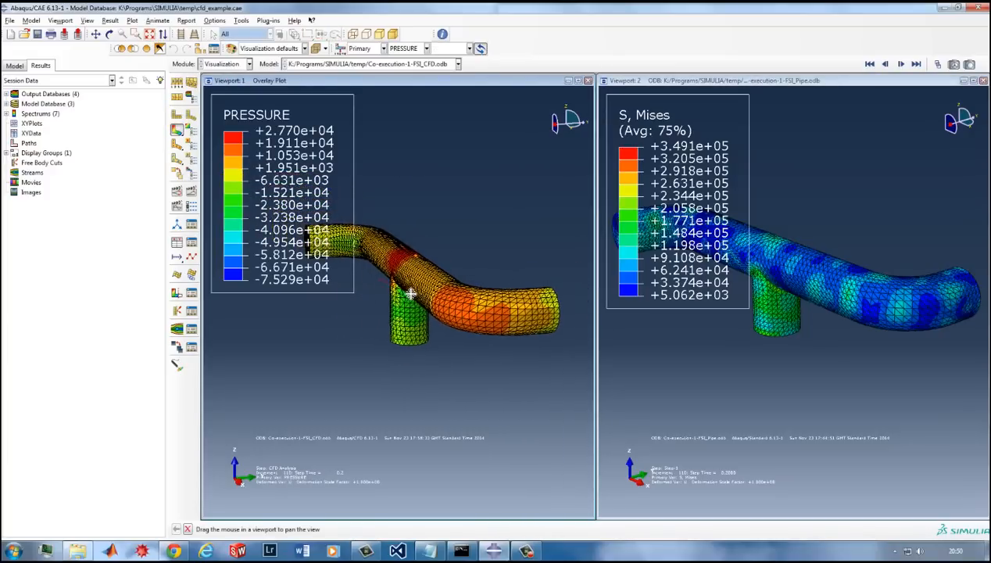
pyautogui.click(180, 114)
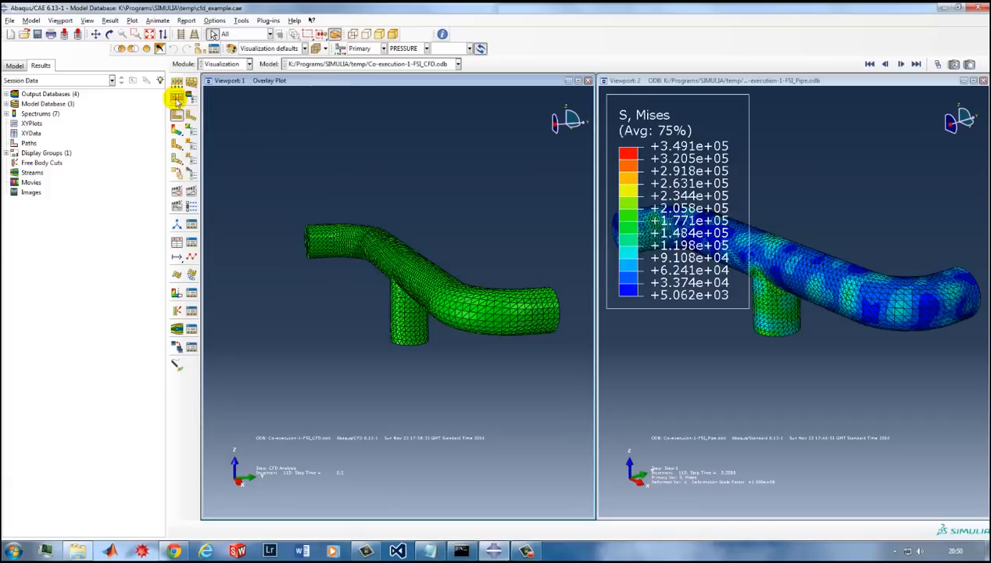
# Limit the visible edges of the fluid model in Viewport 1 to feature edges.
pyautogui.click(177, 89)
pyautogui.click(137, 154)
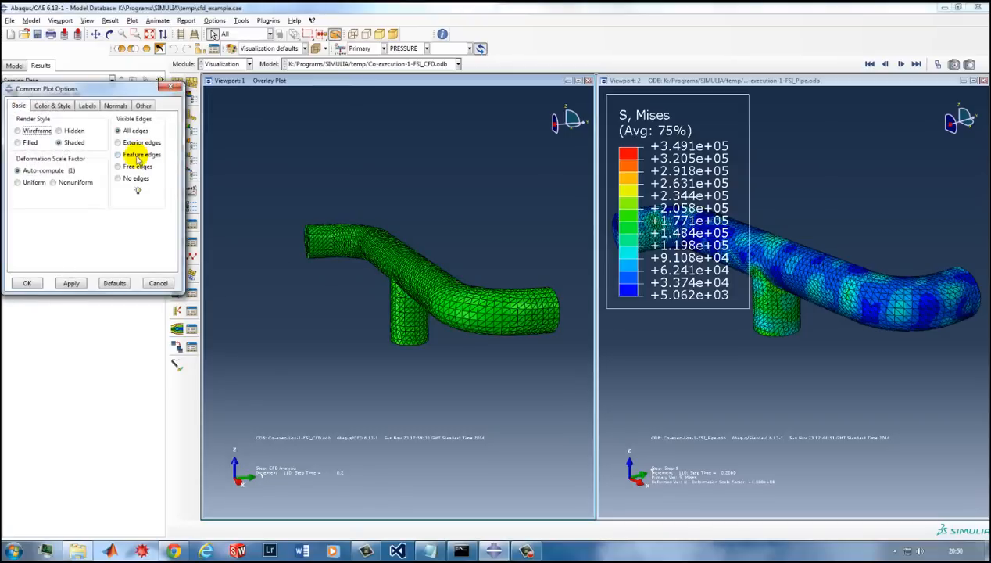
pyautogui.click(34, 283)
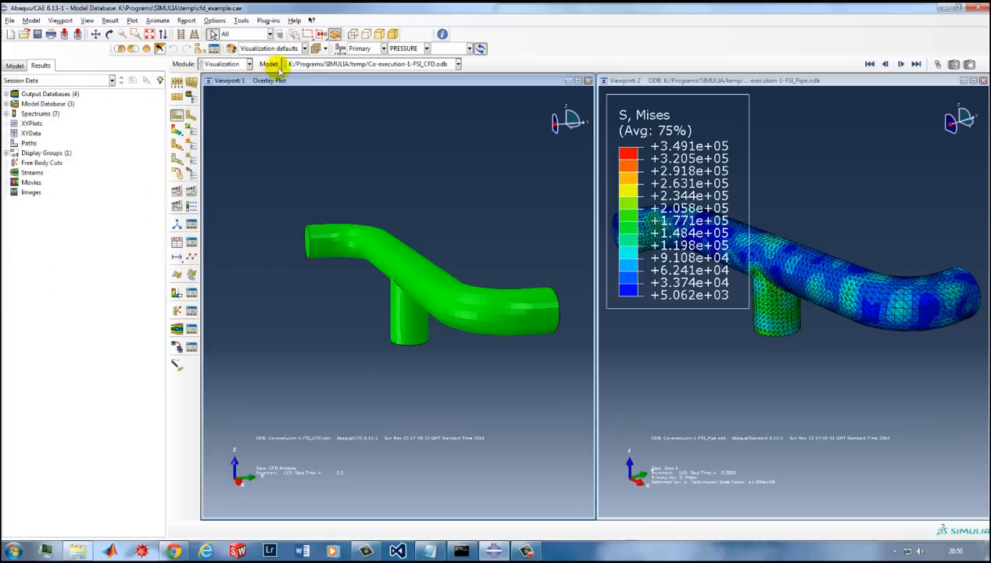
# Render the fluid model in wireframe and plot velocity V as resultant vector symbols in Viewport 1.
pyautogui.click(351, 35)
pyautogui.click(175, 143)
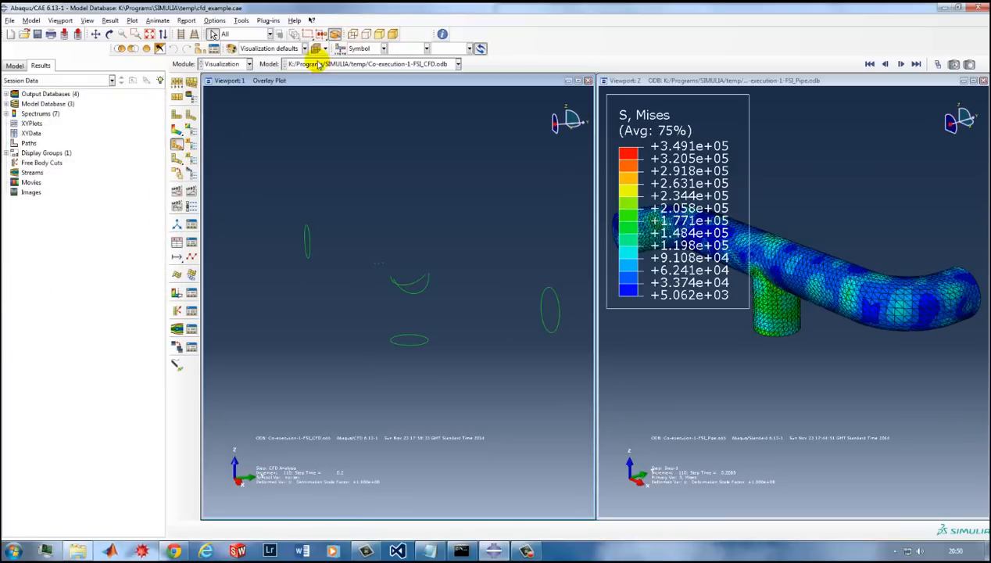
pyautogui.click(407, 49)
pyautogui.click(409, 68)
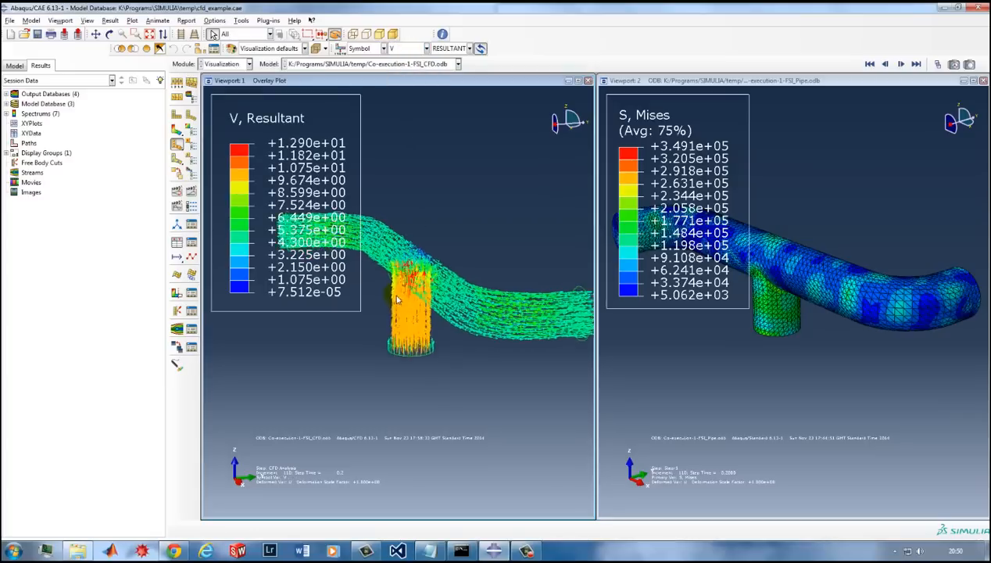
# Narrow the results tree area to leave more room for the two viewports.
pyautogui.click(59, 20)
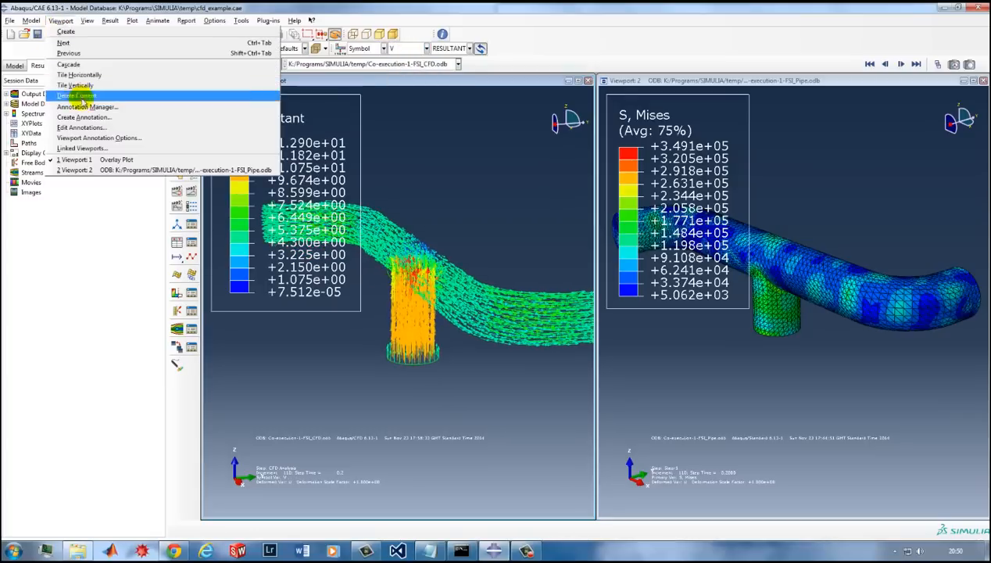
pyautogui.click(166, 286)
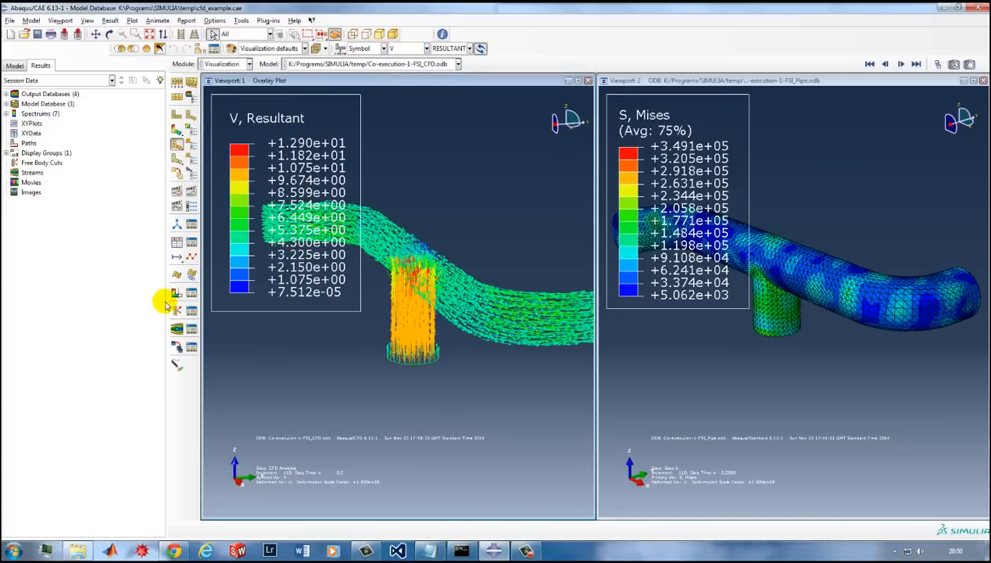
pyautogui.moveTo(166, 304); pyautogui.dragTo(111, 286)
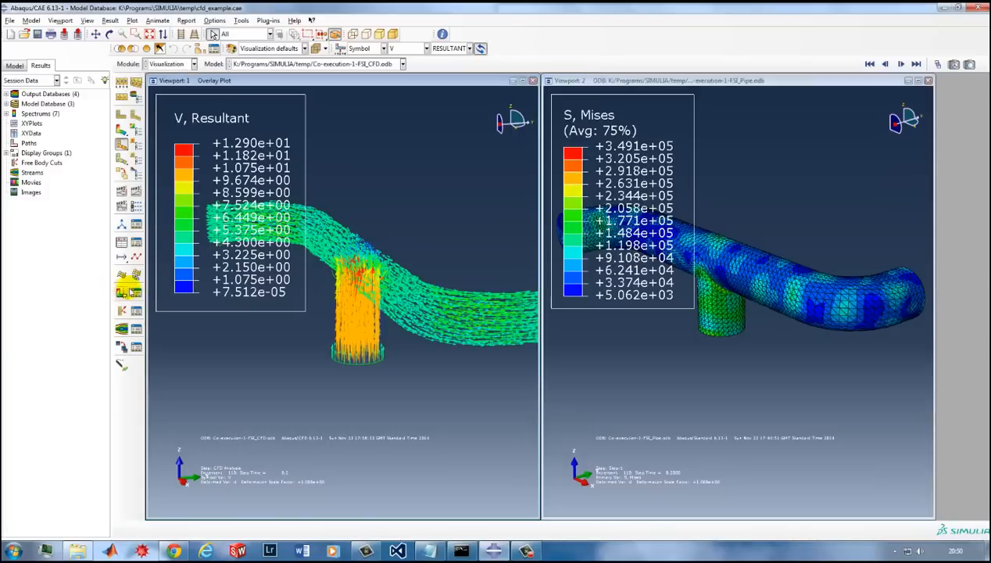
# Tile the two viewports side by side to fill the drawing area, and fit the fluid velocity plot to Viewport 1.
pyautogui.click(60, 20)
pyautogui.click(97, 86)
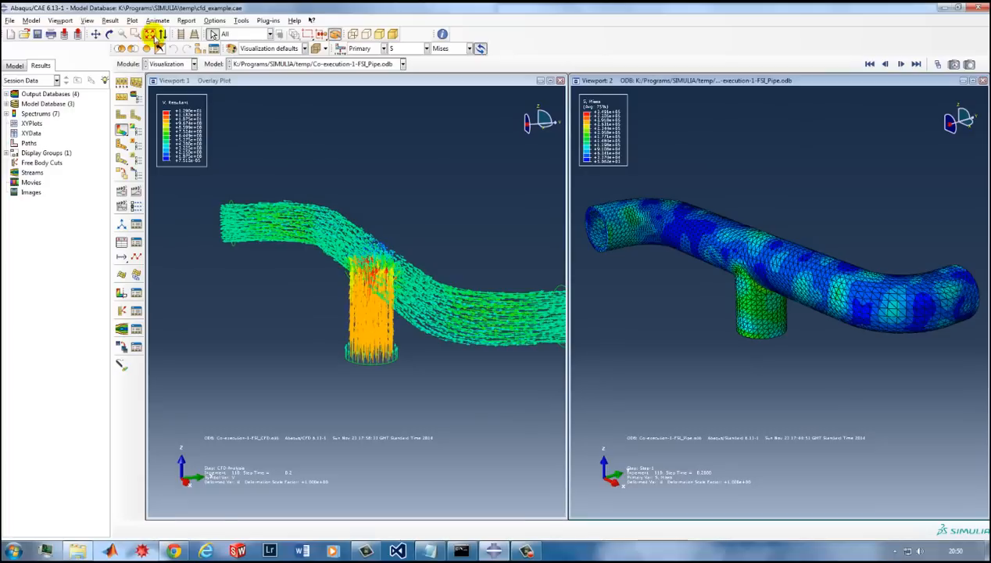
pyautogui.click(187, 81)
pyautogui.click(149, 35)
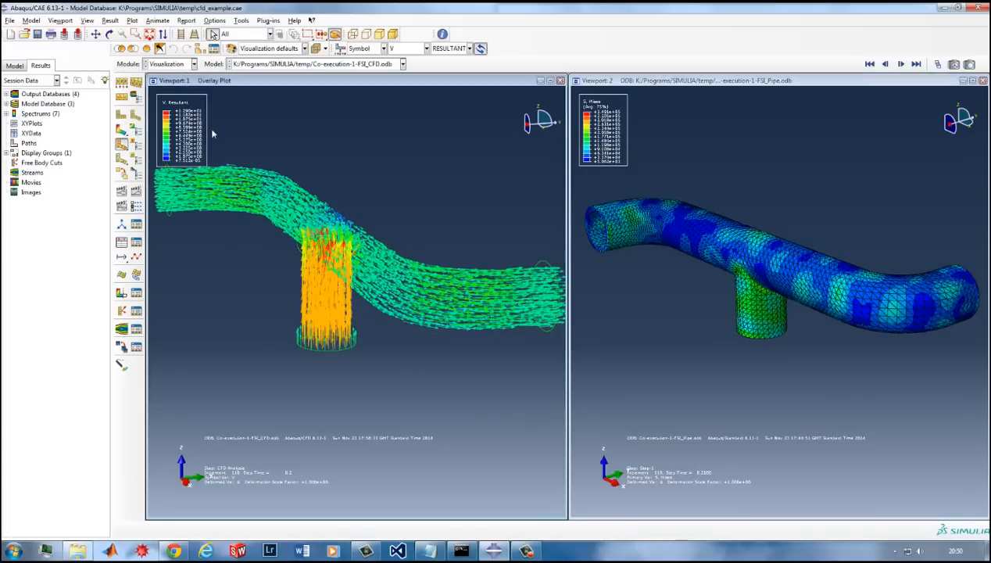
# Rotate the fluid model in Viewport 1 until the whole pipe is in view, and turn the pipe stress model in Viewport 2 towards a similar orientation.
pyautogui.click(778, 81)
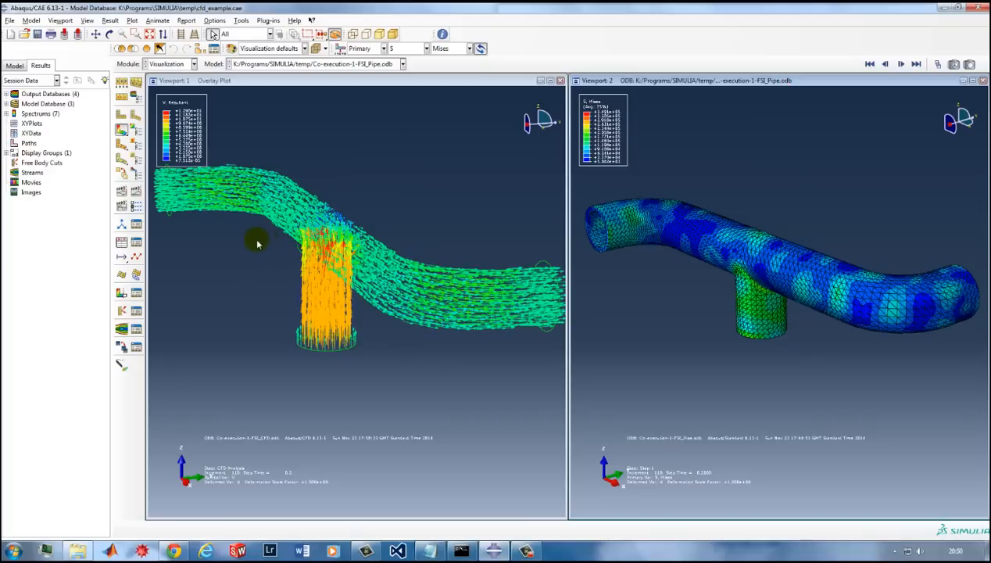
pyautogui.keyDown('ctrl'); pyautogui.keyDown('alt'); pyautogui.moveTo(390, 360); pyautogui.dragTo(364, 353); pyautogui.keyUp('alt'); pyautogui.keyUp('ctrl')
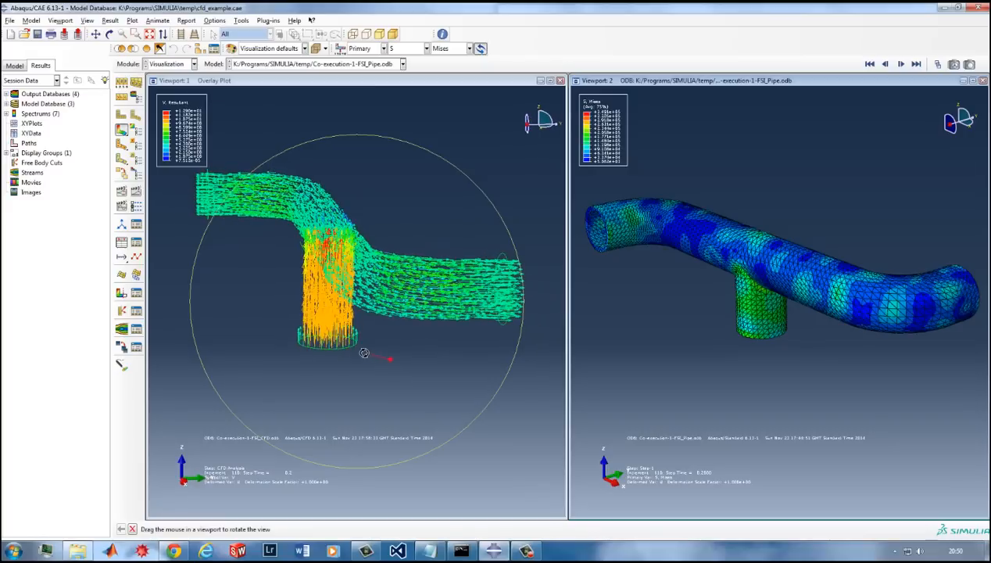
pyautogui.click(745, 81)
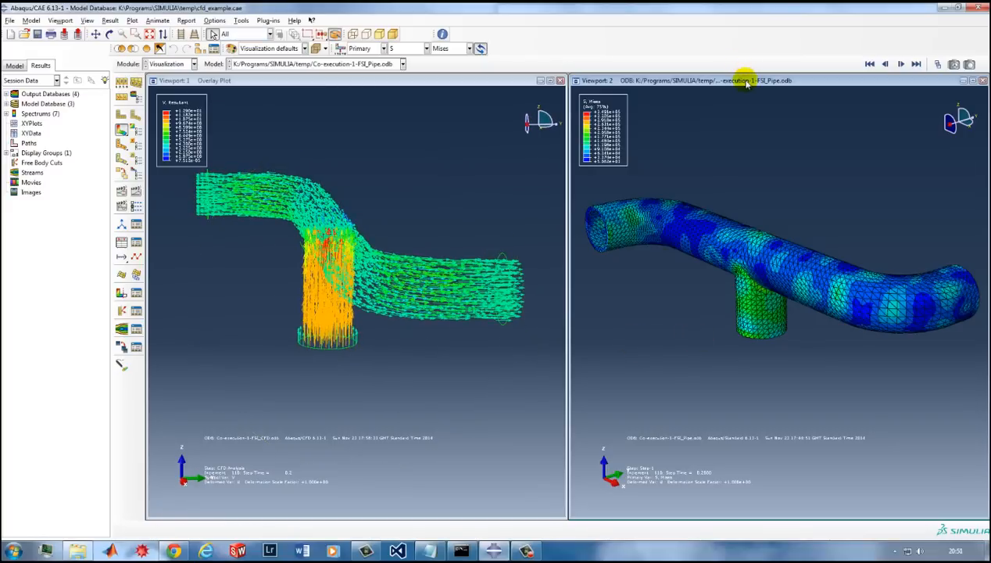
pyautogui.keyDown('ctrl'); pyautogui.keyDown('alt'); pyautogui.moveTo(778, 307); pyautogui.dragTo(813, 331); pyautogui.keyUp('alt'); pyautogui.keyUp('ctrl')
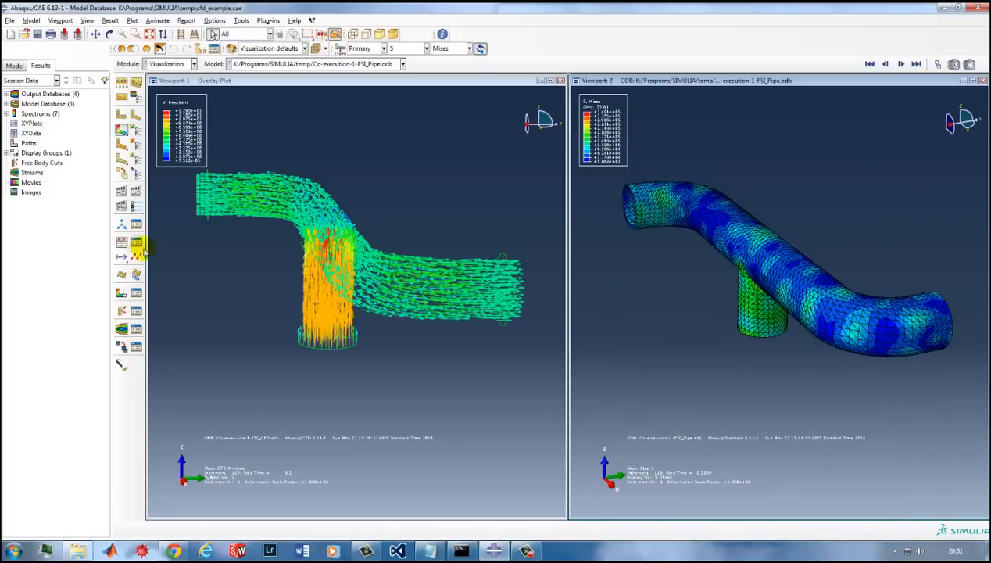